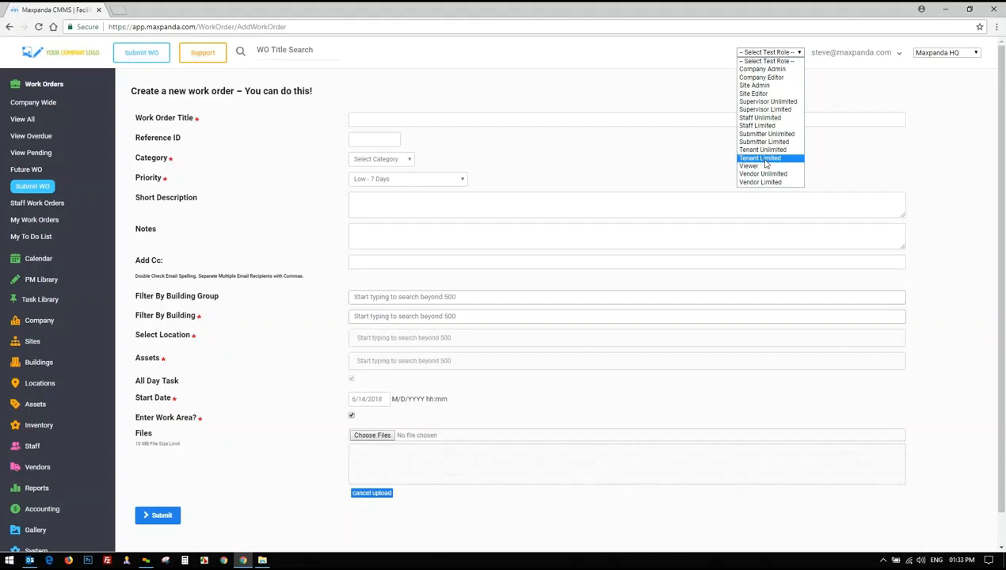
# - Enter "Windows are super dirty clean them please" as the work order title
pyautogui.click(606, 88)
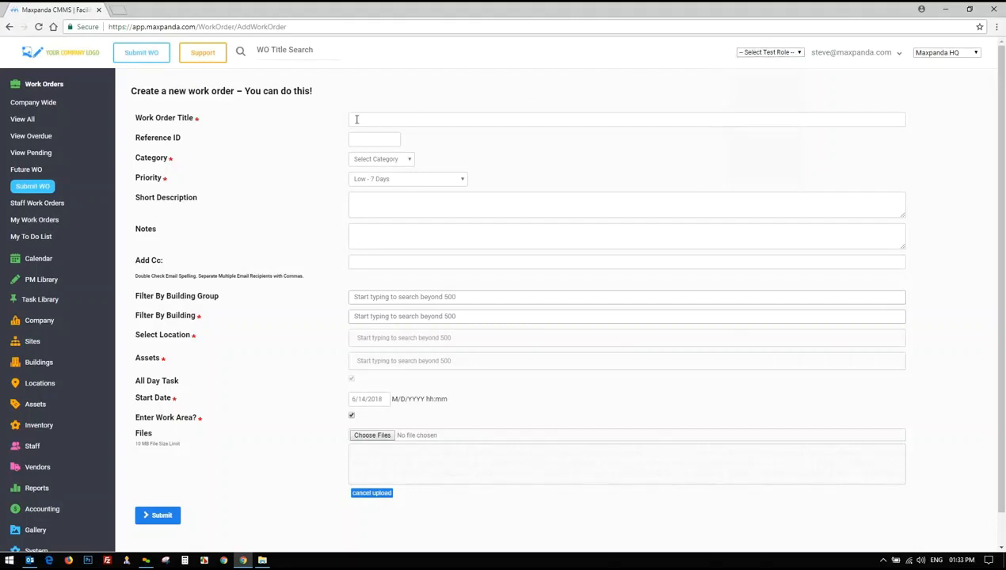
pyautogui.click(352, 120)
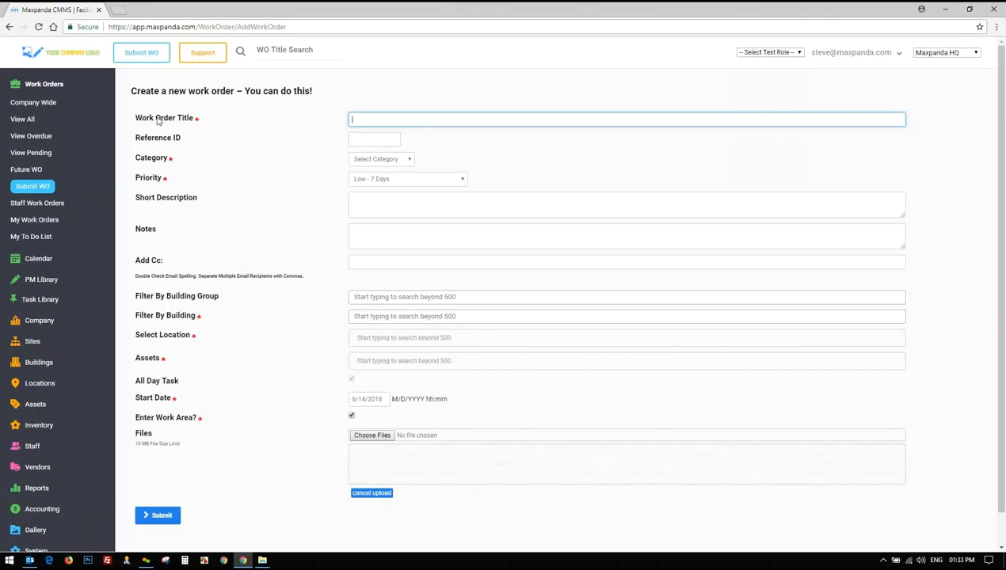
pyautogui.moveTo(137, 117); pyautogui.dragTo(193, 123)
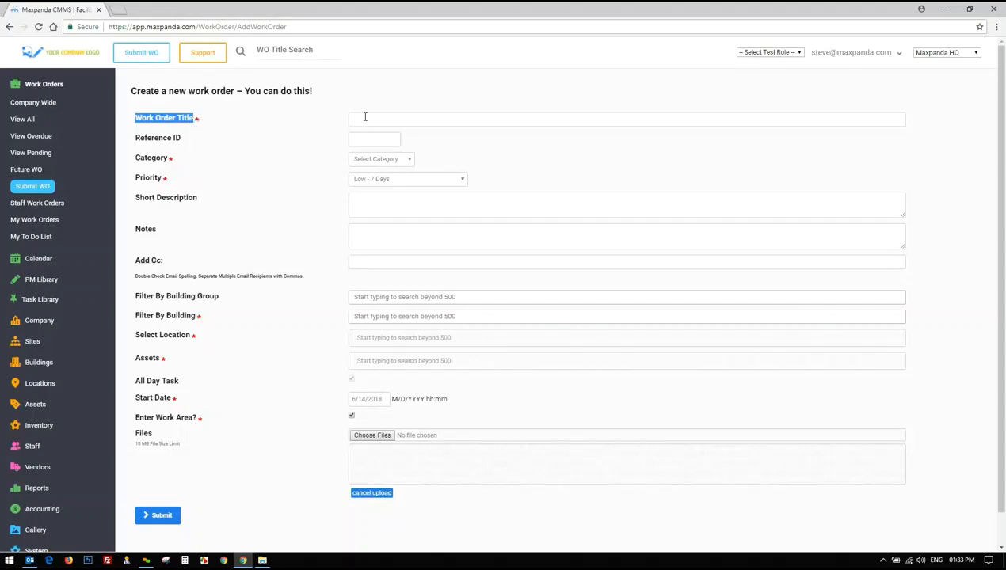
pyautogui.click(366, 117)
pyautogui.write('W')
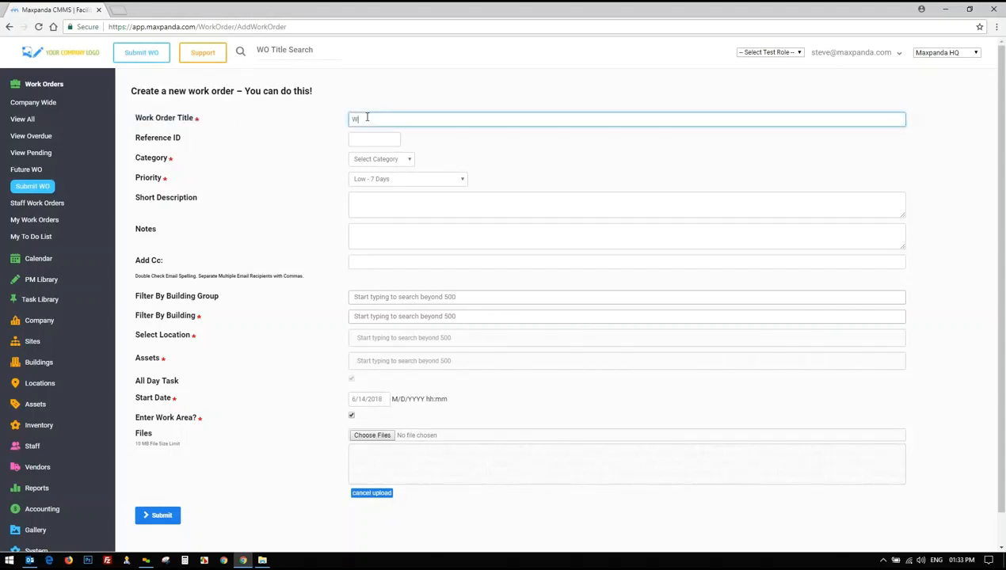
pyautogui.write('indows are super dirty clean them please')
pyautogui.moveTo(500, 119); pyautogui.dragTo(150, 118)
pyautogui.click(458, 108)
pyautogui.moveTo(478, 123); pyautogui.dragTo(332, 127)
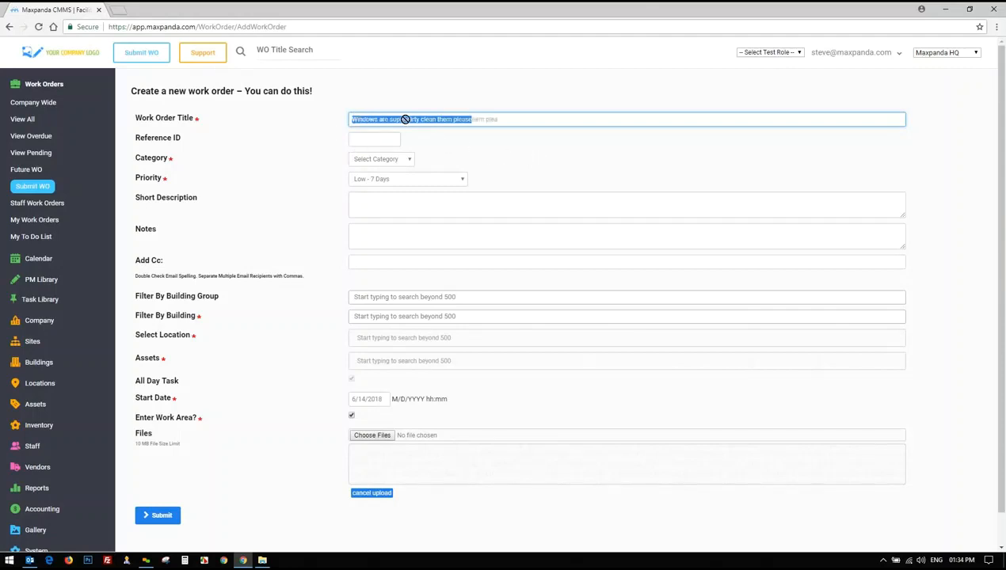
pyautogui.click(492, 156)
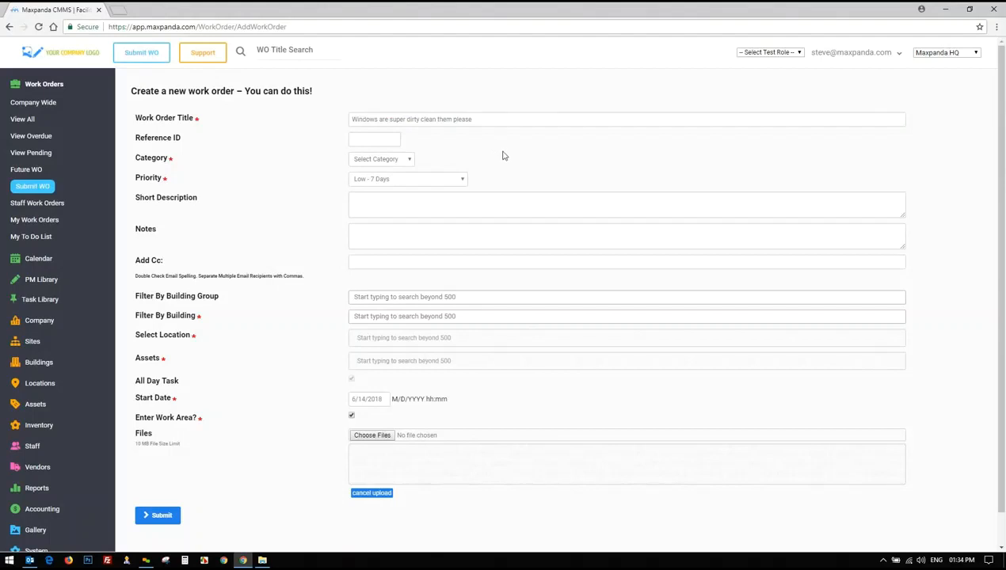
pyautogui.moveTo(492, 119)
pyautogui.mouseDown()
pyautogui.moveTo(351, 118)
pyautogui.moveTo(487, 121)
pyautogui.mouseUp()
pyautogui.click(374, 139)
pyautogui.moveTo(136, 139); pyautogui.dragTo(200, 141)
pyautogui.click(376, 139)
# - Set the work order's category to Cleaning and its priority to Medium - 5 - 5 Days
pyautogui.click(385, 163)
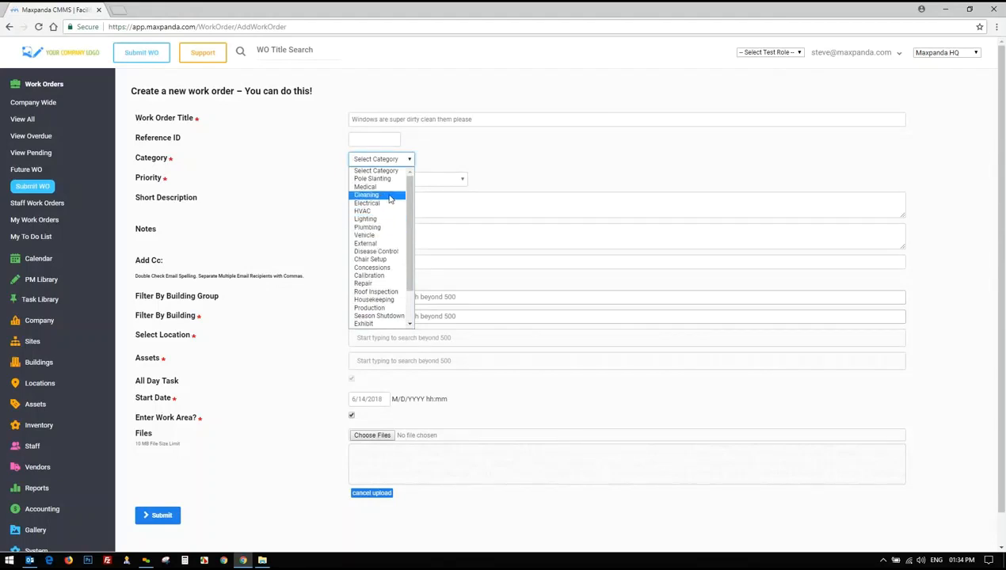
pyautogui.scroll(-2, 386, 250)
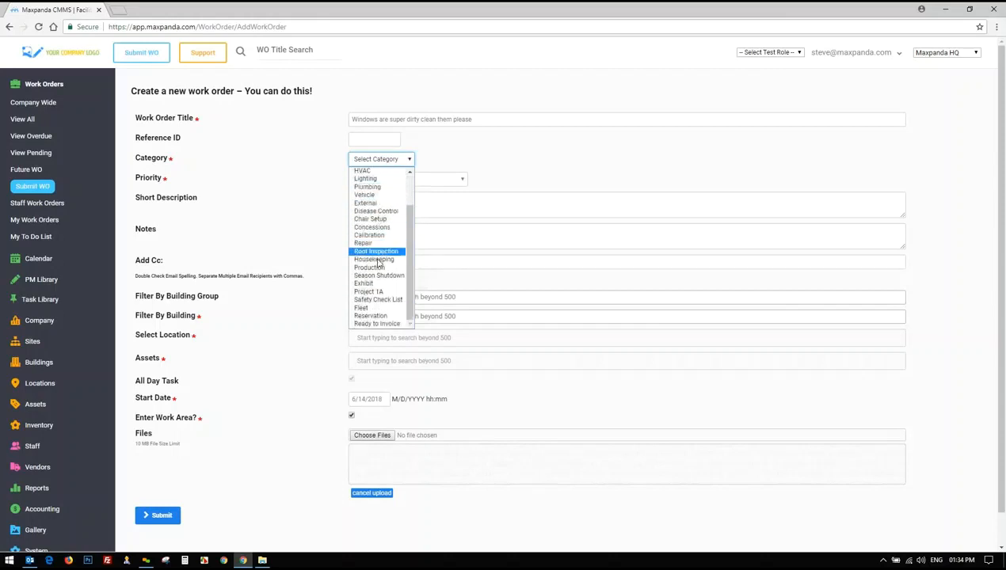
pyautogui.scroll(2, 379, 263)
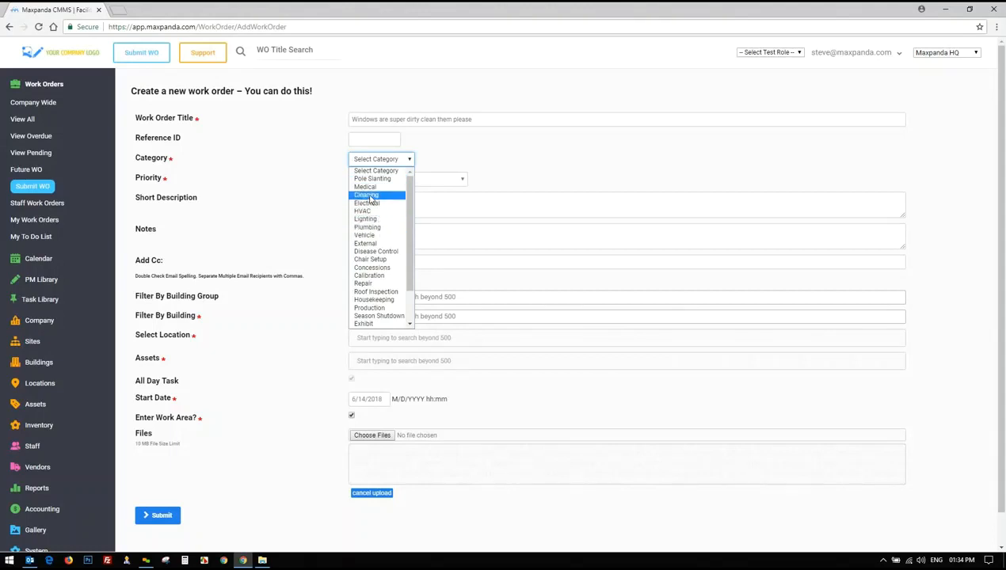
pyautogui.click(368, 195)
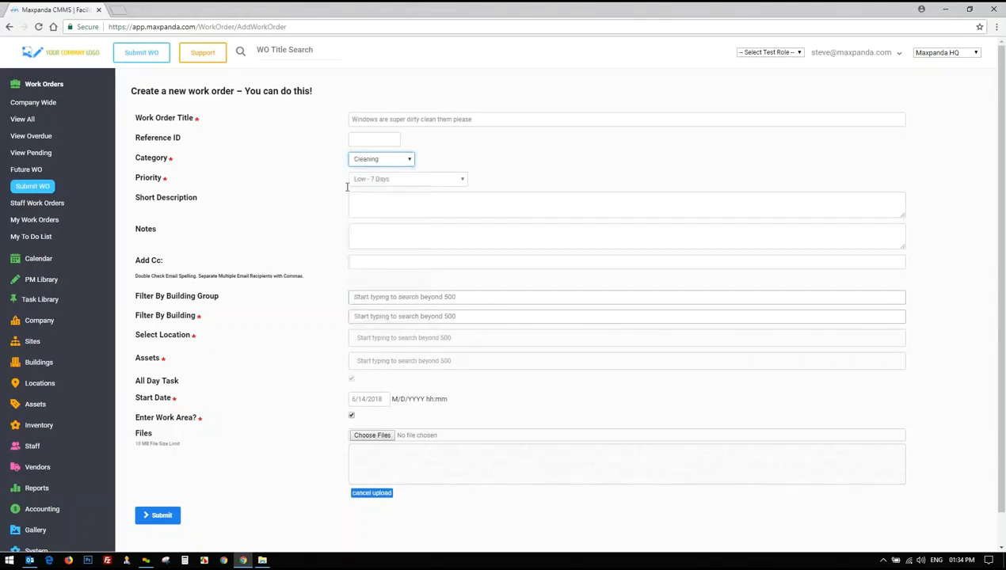
pyautogui.click(450, 181)
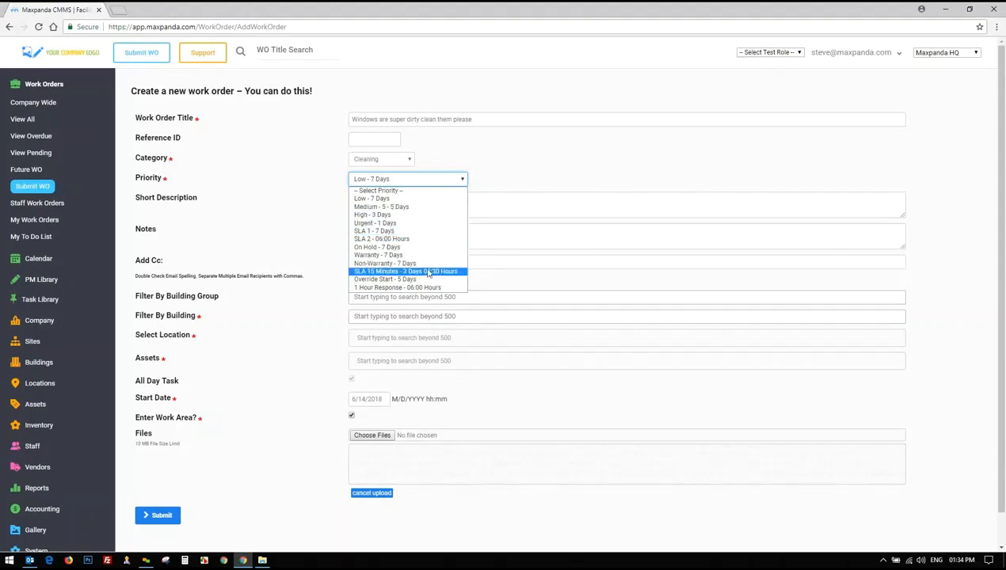
pyautogui.click(381, 207)
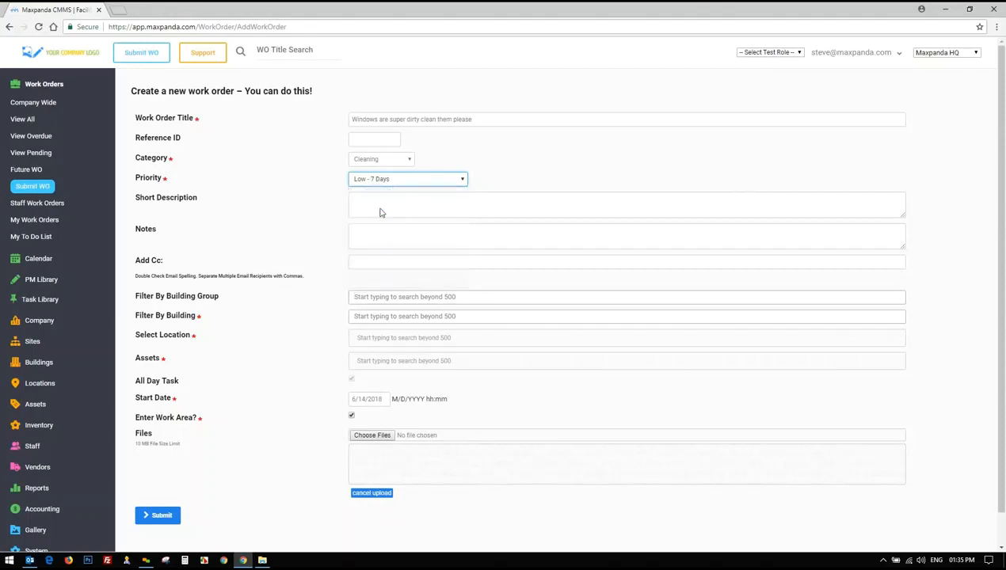
pyautogui.press('Tab')
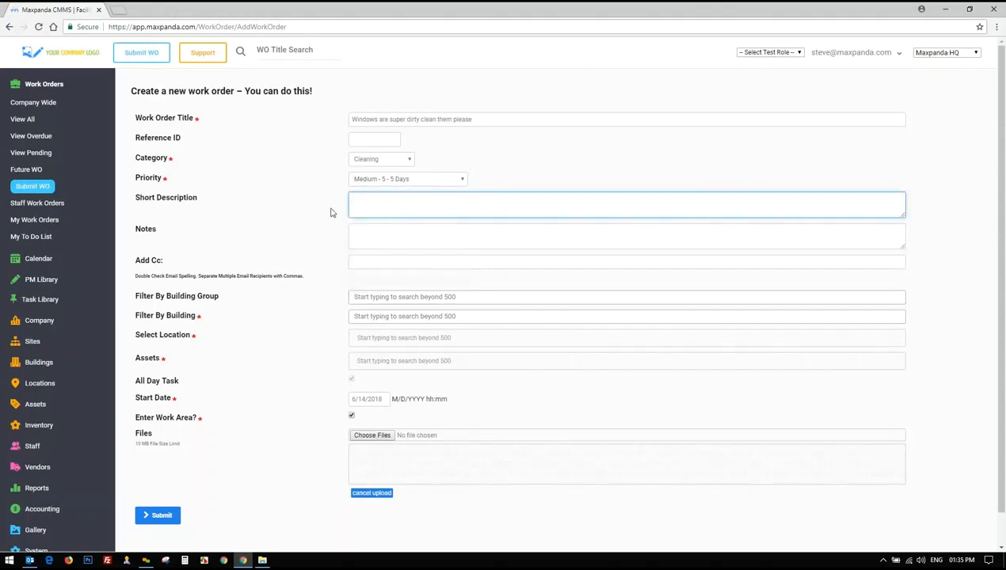
# - Copy the work order title text into the Short Description
pyautogui.moveTo(482, 119); pyautogui.dragTo(329, 117)
pyautogui.hotkey('ctrl', 'c')
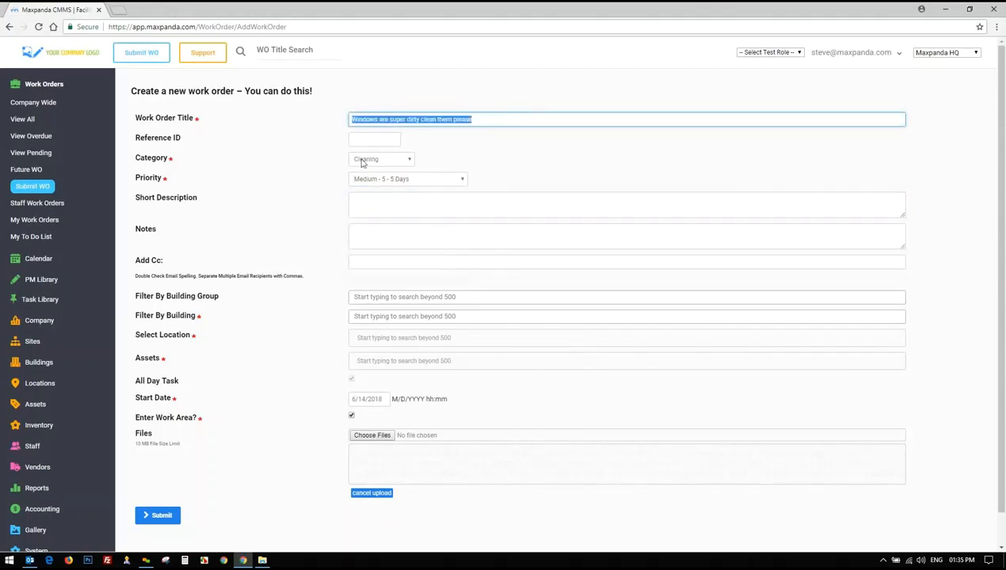
pyautogui.click(387, 203)
pyautogui.hotkey('ctrl', 'v')
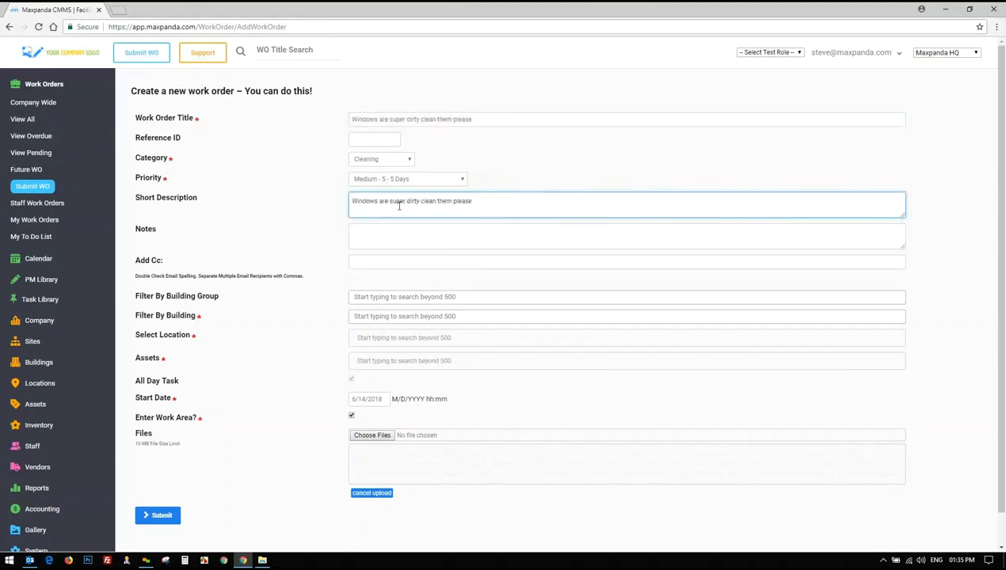
# - Fill the Notes with the copied title text repeated three times
pyautogui.click(370, 235)
pyautogui.hotkey('ctrl', 'v')
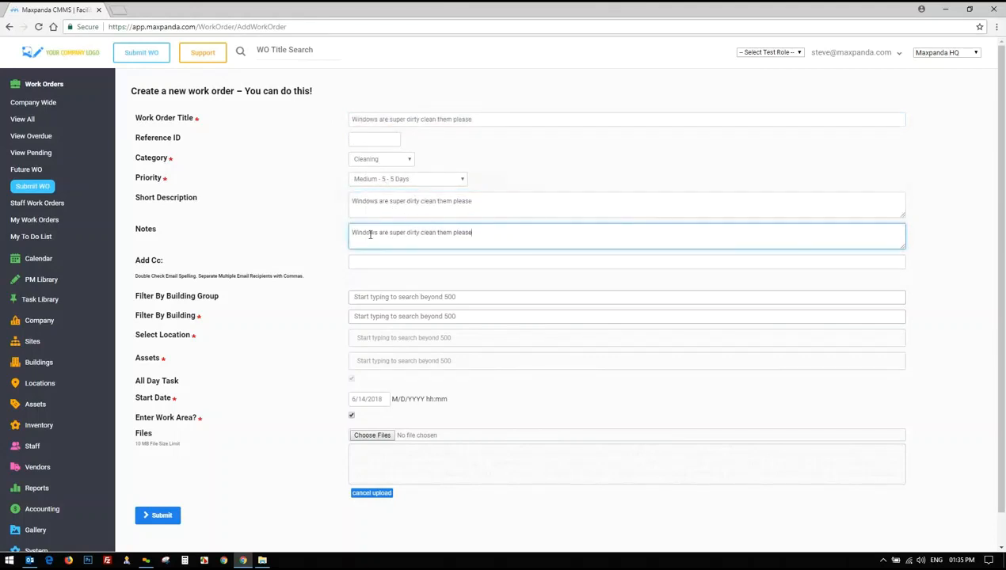
pyautogui.write('.')
pyautogui.hotkey('ctrl', 'v')
pyautogui.hotkey('ctrl', 'v')
pyautogui.click(302, 236)
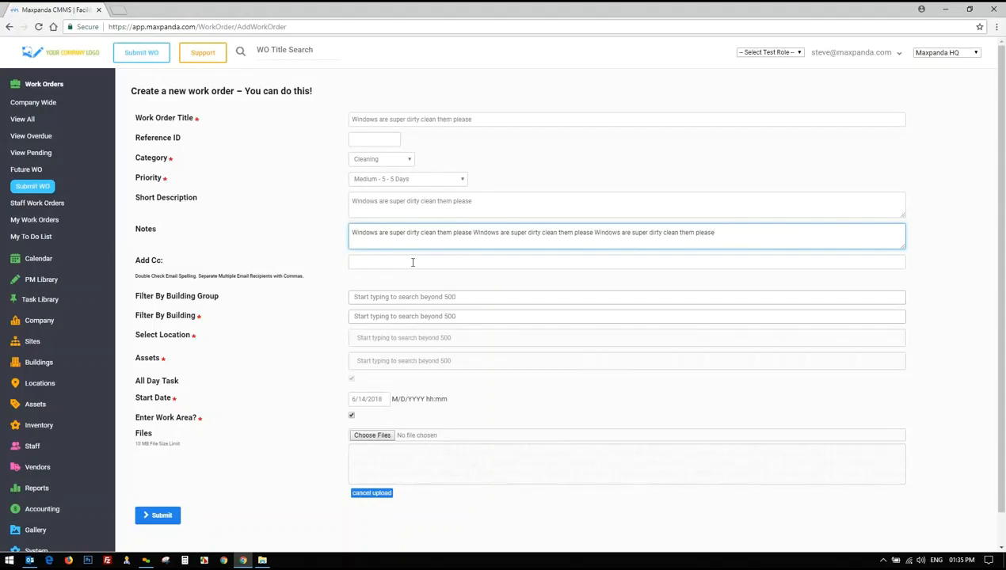
pyautogui.click(837, 56)
pyautogui.click(763, 53)
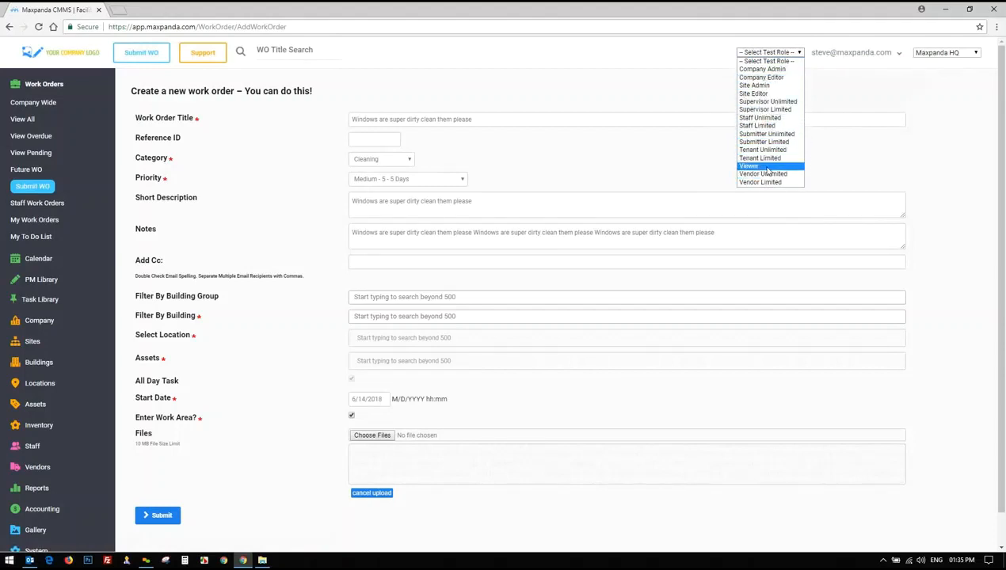
pyautogui.click(638, 121)
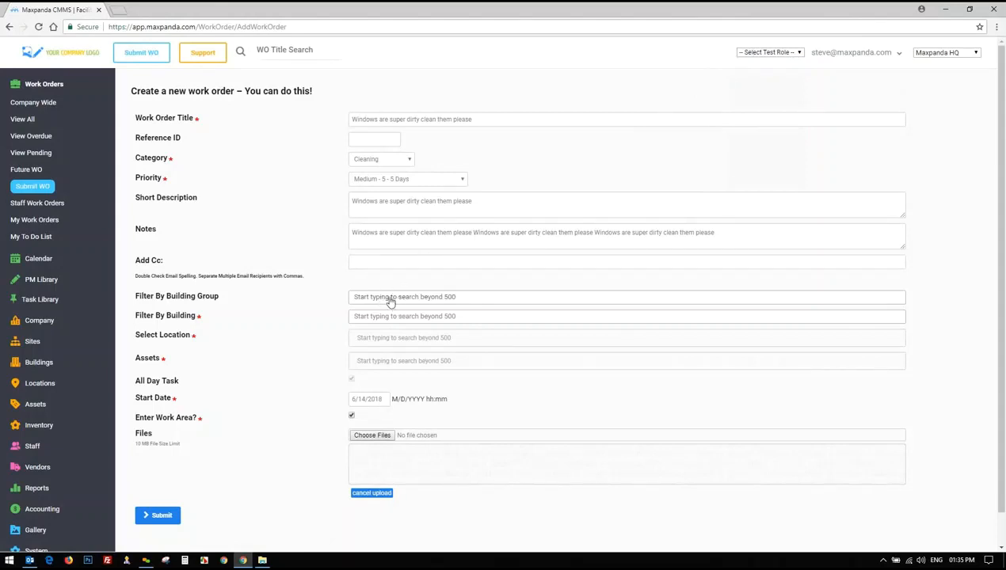
pyautogui.scroll(-1, 310, 296)
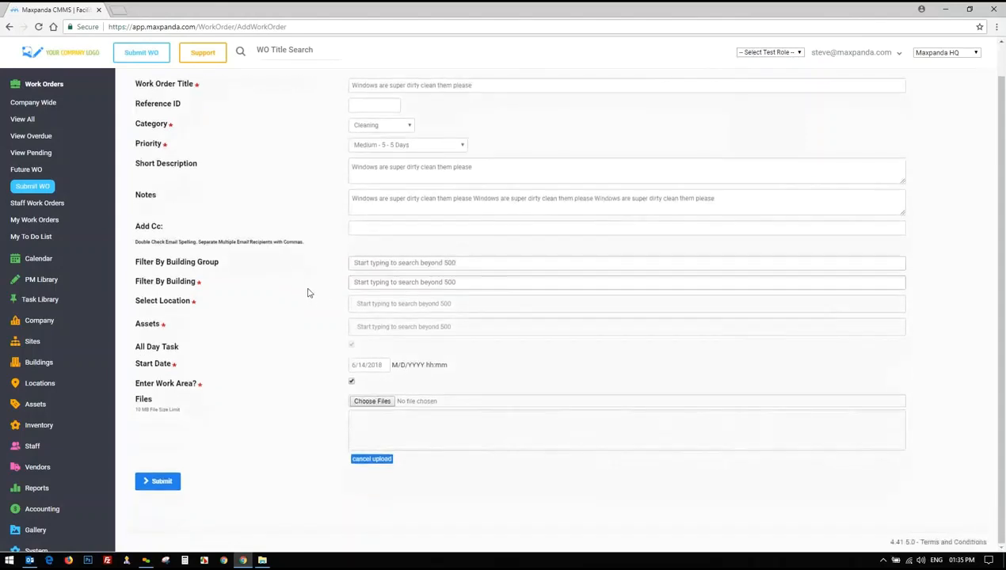
pyautogui.click(391, 267)
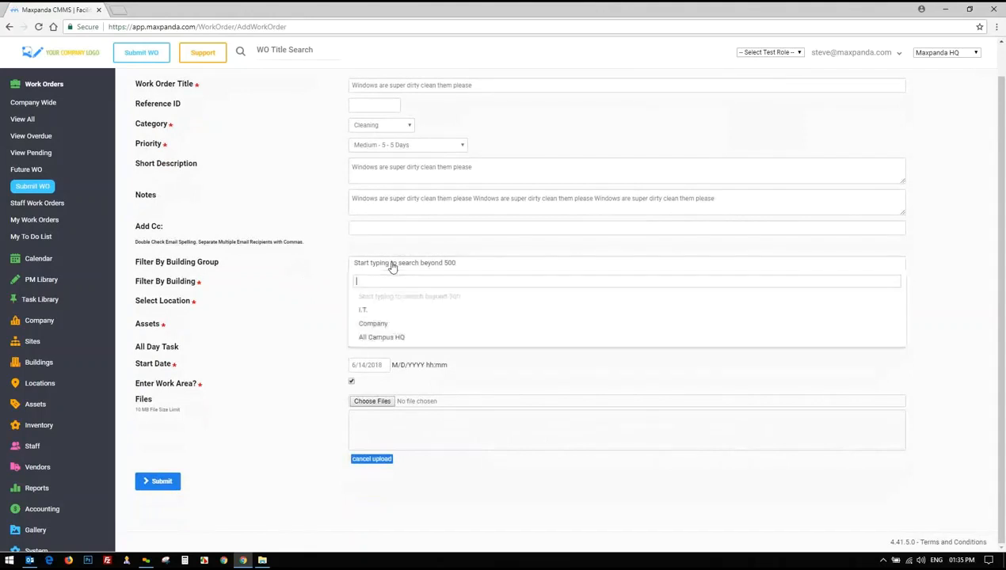
pyautogui.click(381, 310)
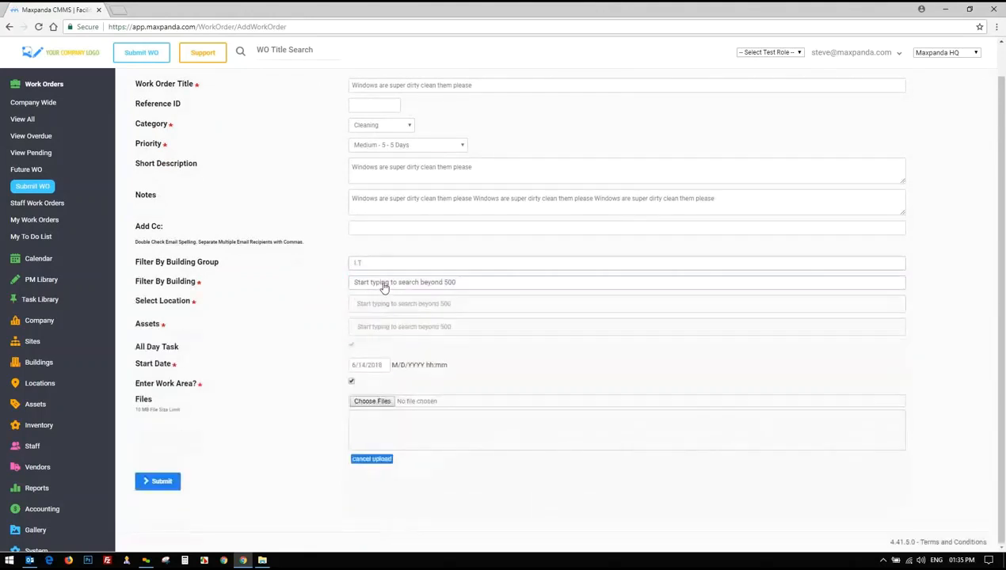
pyautogui.click(383, 283)
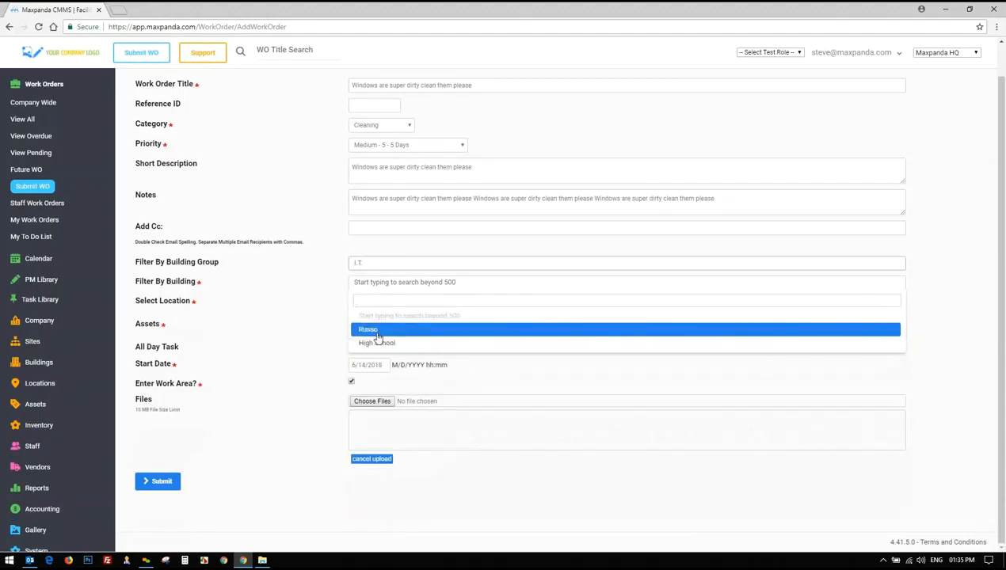
pyautogui.click(381, 264)
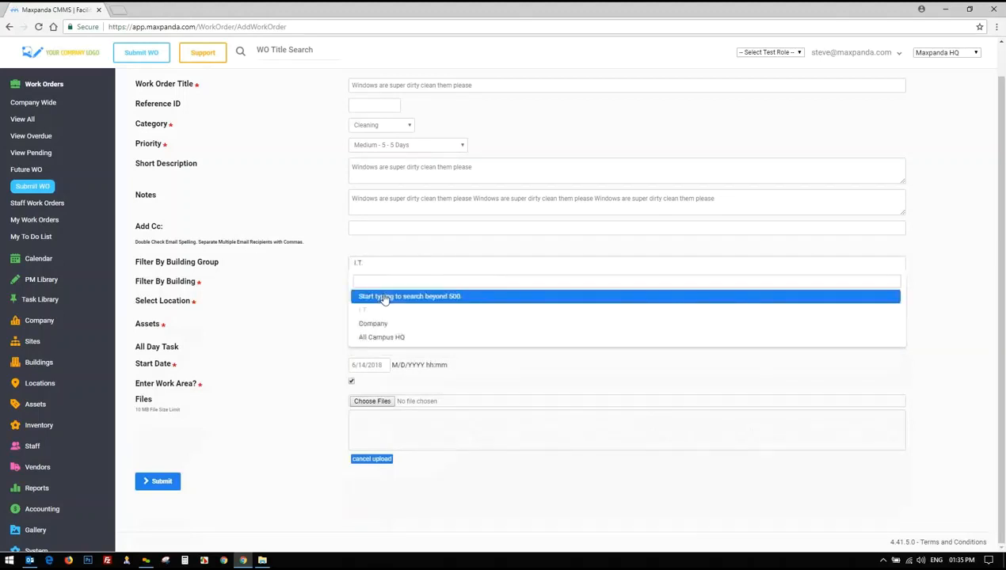
pyautogui.click(383, 297)
# - Choose M13 as the building and "M13 (Building) - First Floor (Floor)" as the work order's location
pyautogui.click(411, 283)
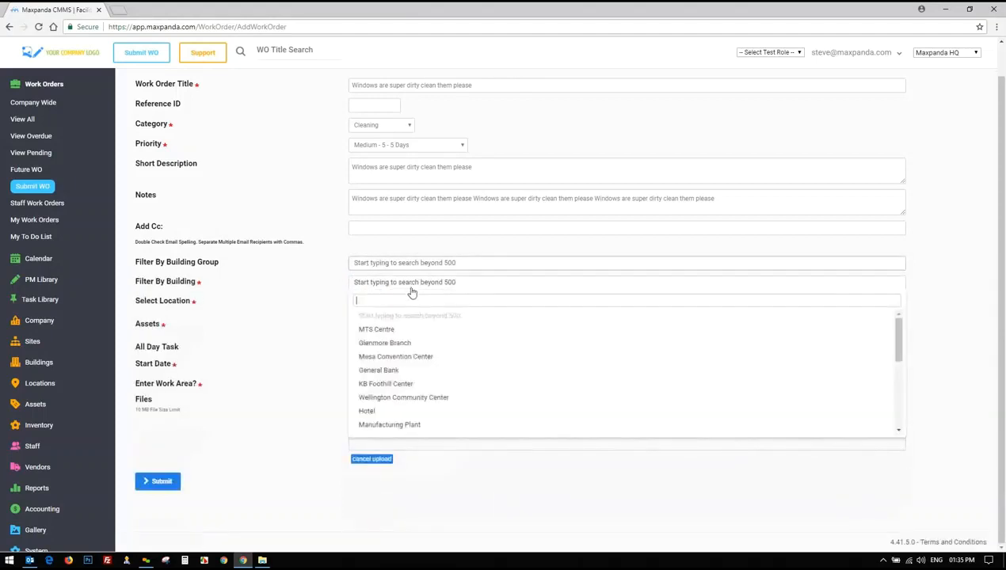
pyautogui.scroll(-3, 392, 388)
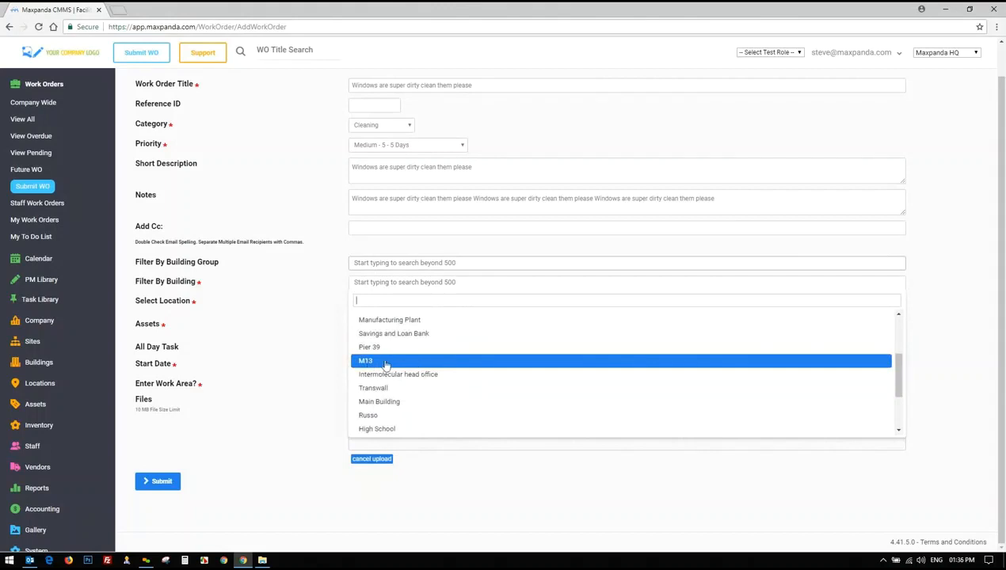
pyautogui.click(384, 363)
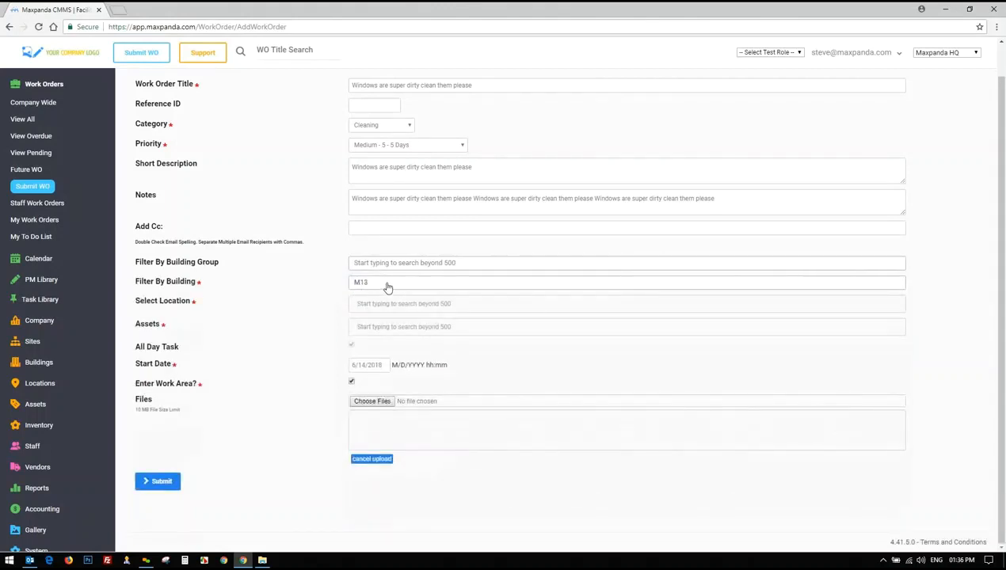
pyautogui.click(399, 301)
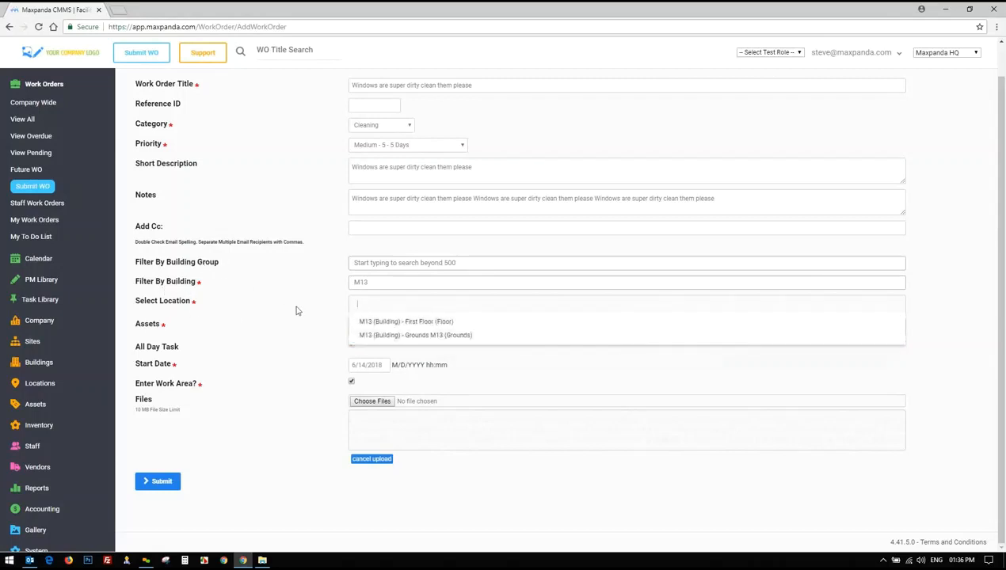
pyautogui.click(438, 321)
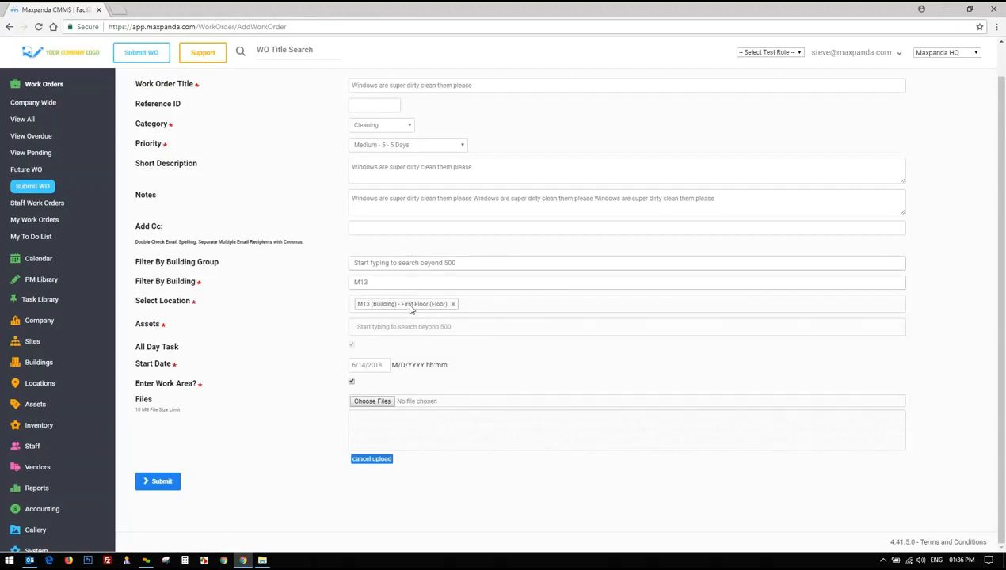
# - Add the RKNL-C 13 SEER HVAC and Ford F150 assets to the work order
pyautogui.click(390, 327)
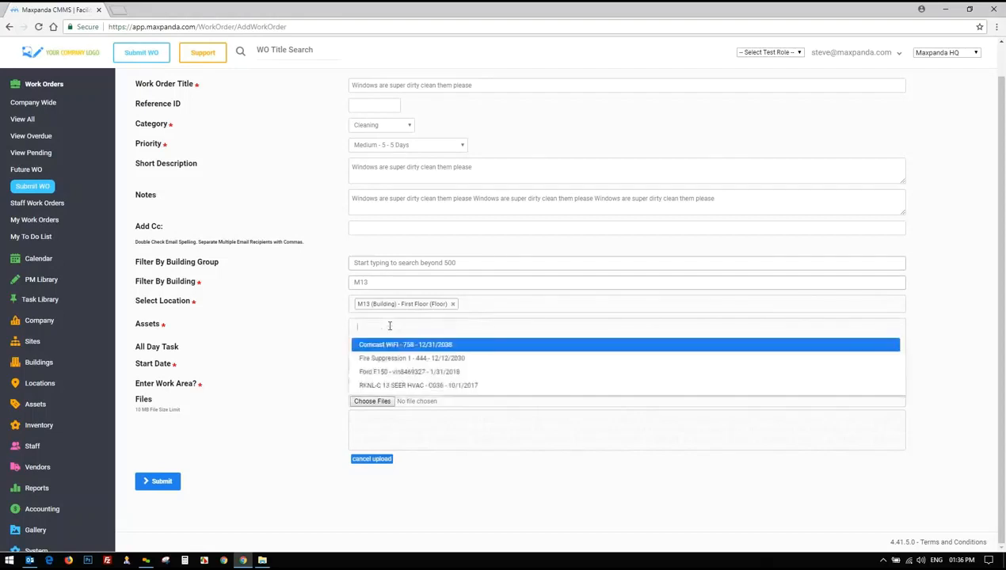
pyautogui.click(392, 386)
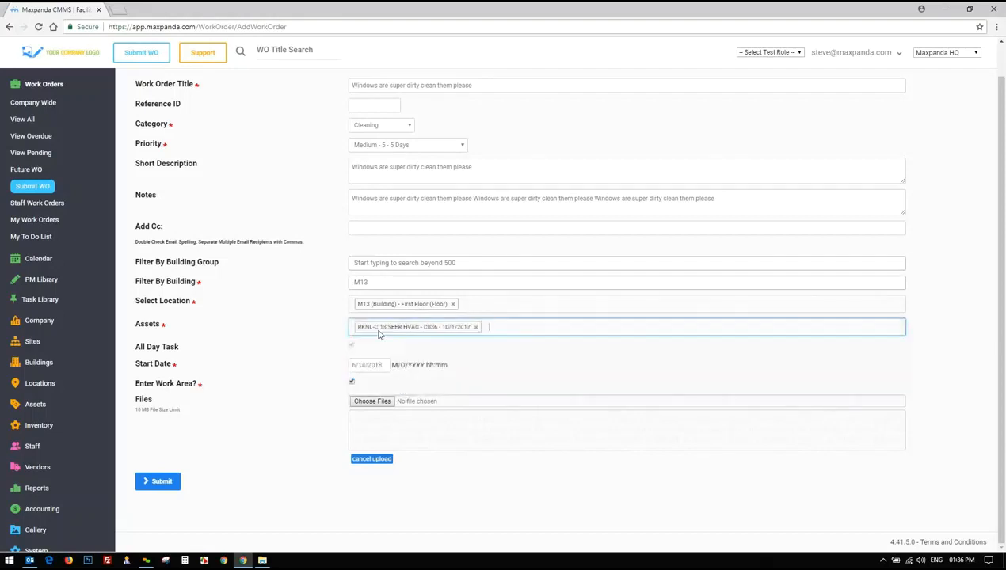
pyautogui.click(497, 327)
pyautogui.click(400, 370)
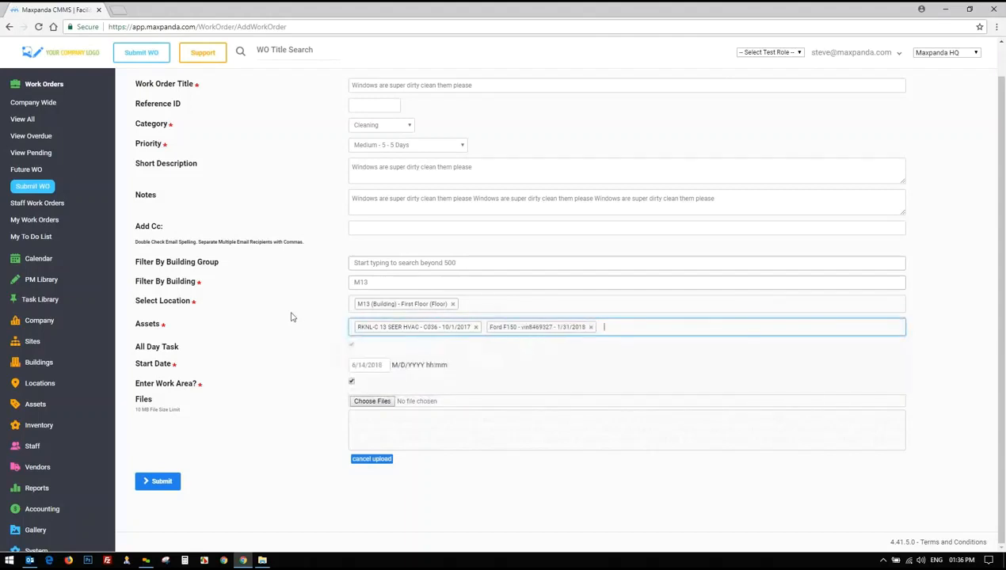
pyautogui.click(560, 367)
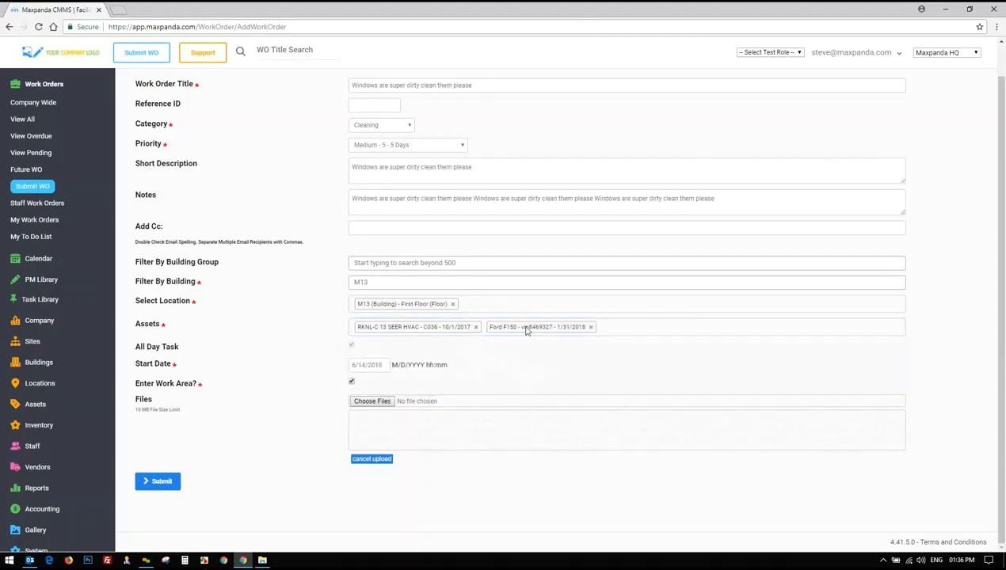
pyautogui.click(621, 327)
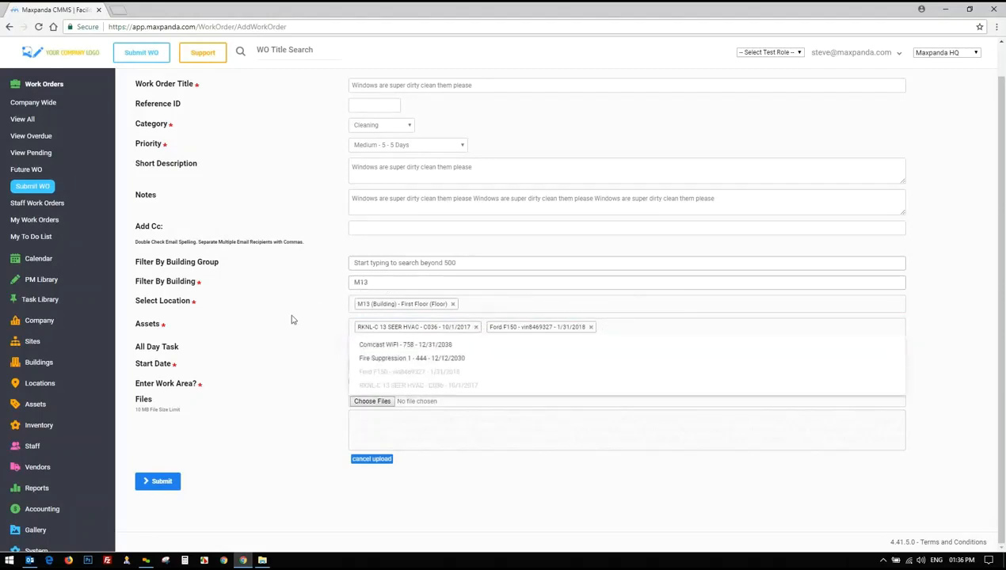
pyautogui.click(293, 352)
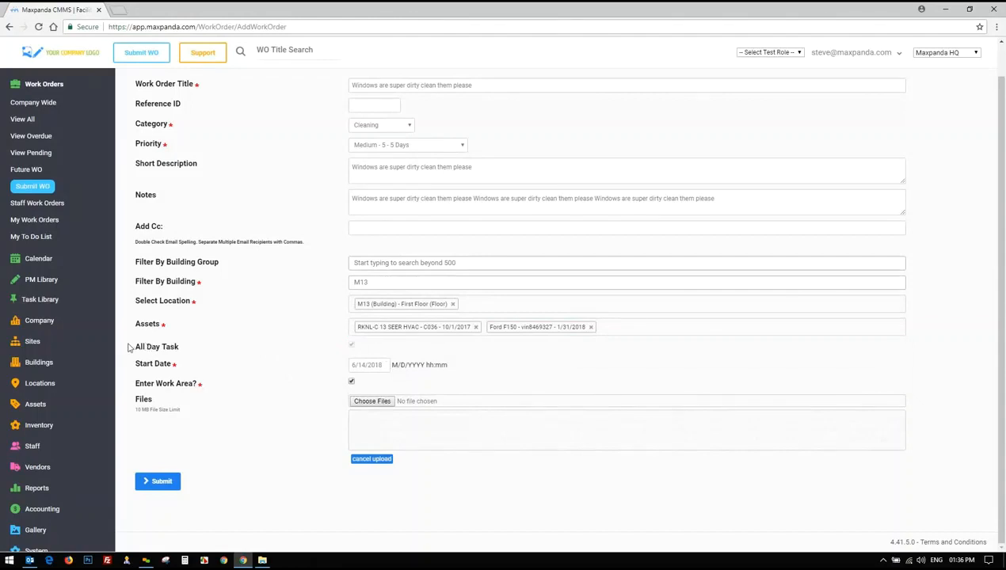
# - Submit the completed work order
pyautogui.moveTo(129, 346)
pyautogui.mouseDown()
pyautogui.moveTo(380, 383)
pyautogui.moveTo(247, 350)
pyautogui.moveTo(143, 346)
pyautogui.mouseUp()
pyautogui.click(143, 386)
pyautogui.click(158, 481)
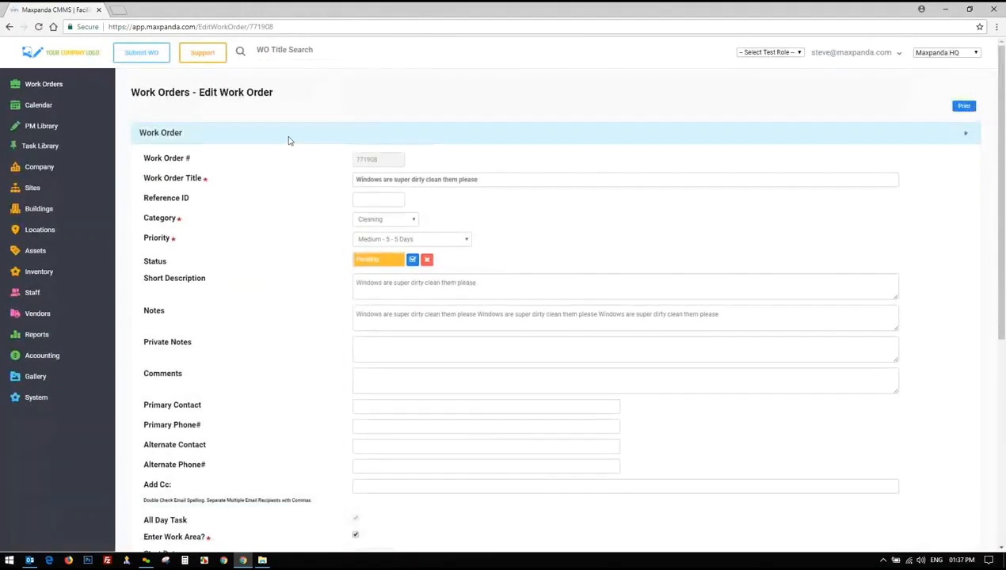
# - List all of the site's work orders and open the "Windows are super dirty clean them please" order for editing
pyautogui.click(29, 84)
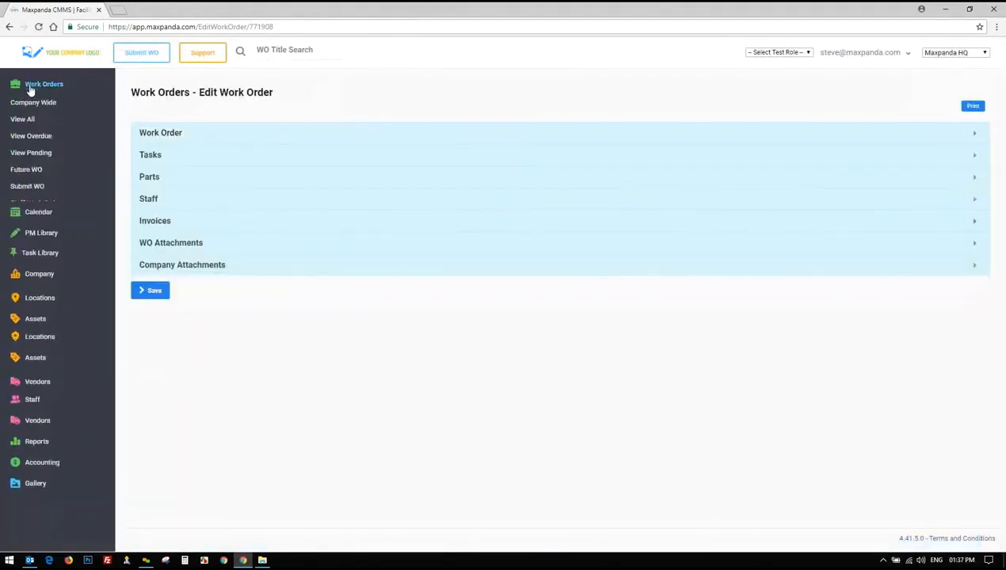
pyautogui.click(21, 125)
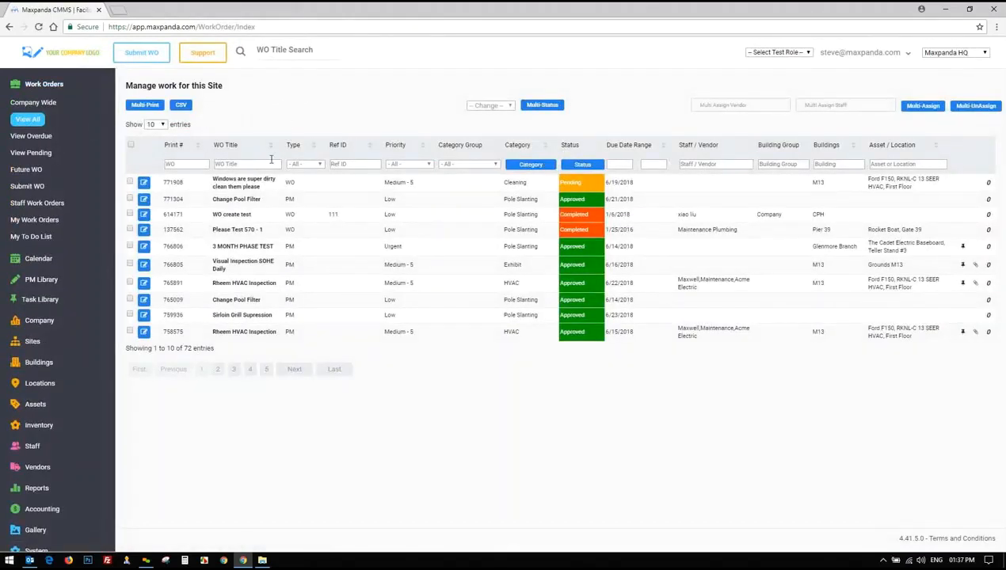
pyautogui.moveTo(211, 182); pyautogui.dragTo(342, 186)
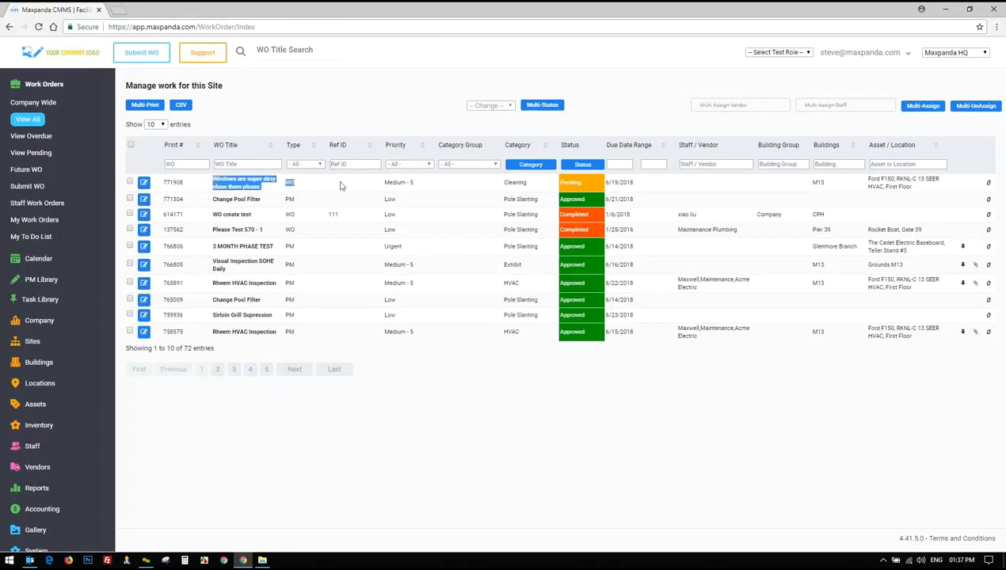
pyautogui.click(206, 183)
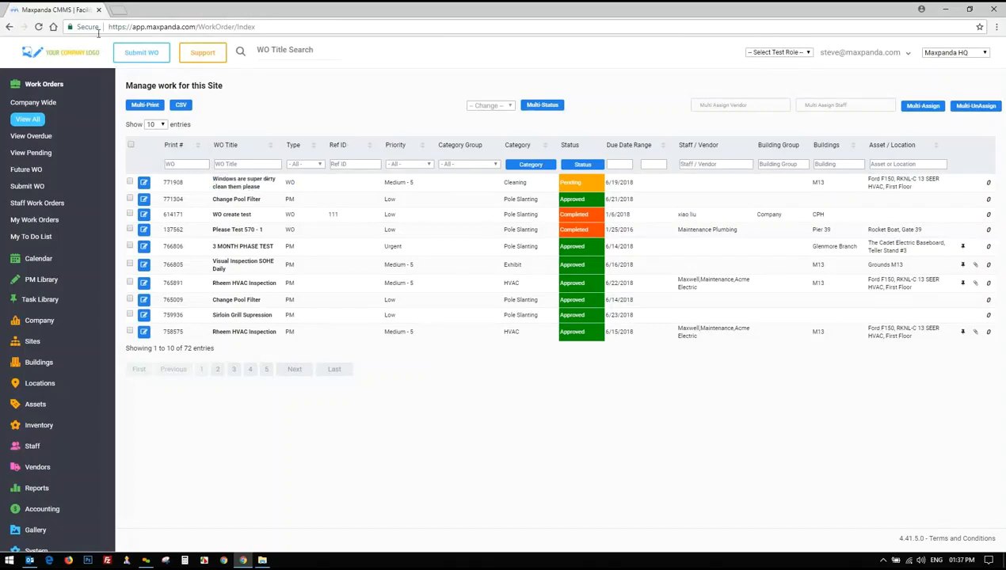
pyautogui.moveTo(174, 183); pyautogui.dragTo(724, 187)
pyautogui.click(364, 191)
pyautogui.click(142, 188)
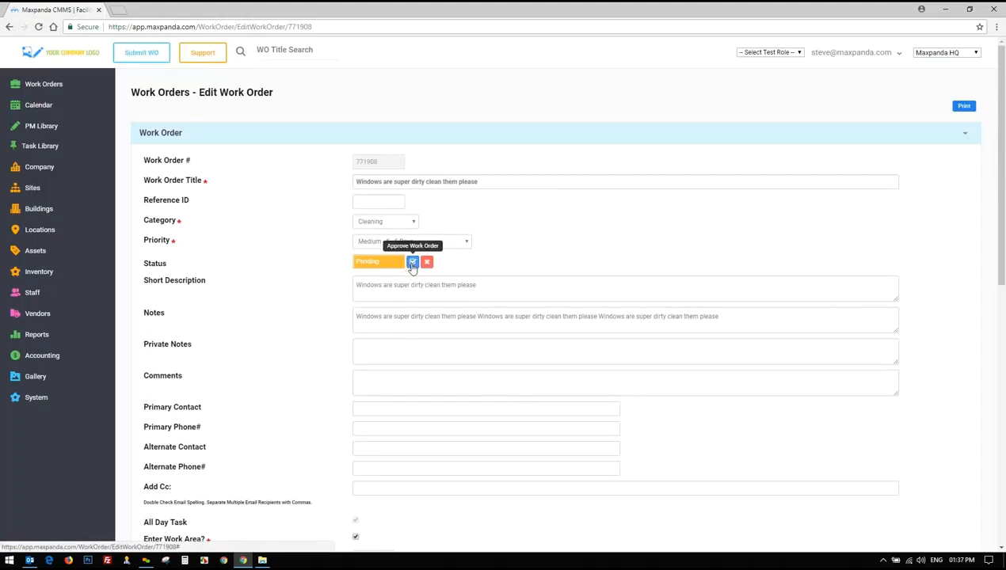
# - Change the work order's priority to "Urgent - 1 Days"
pyautogui.scroll(-1, 533, 227)
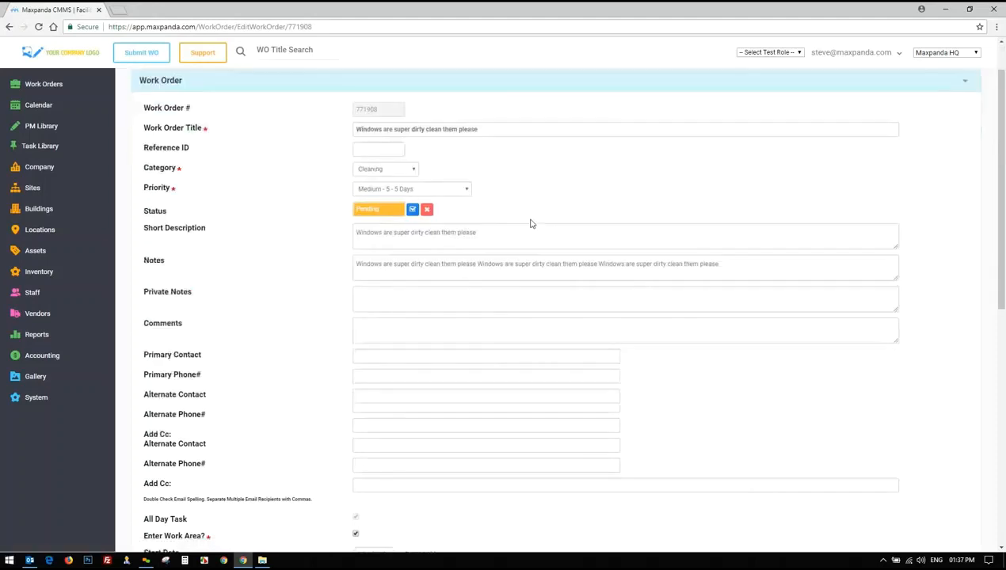
pyautogui.click(335, 80)
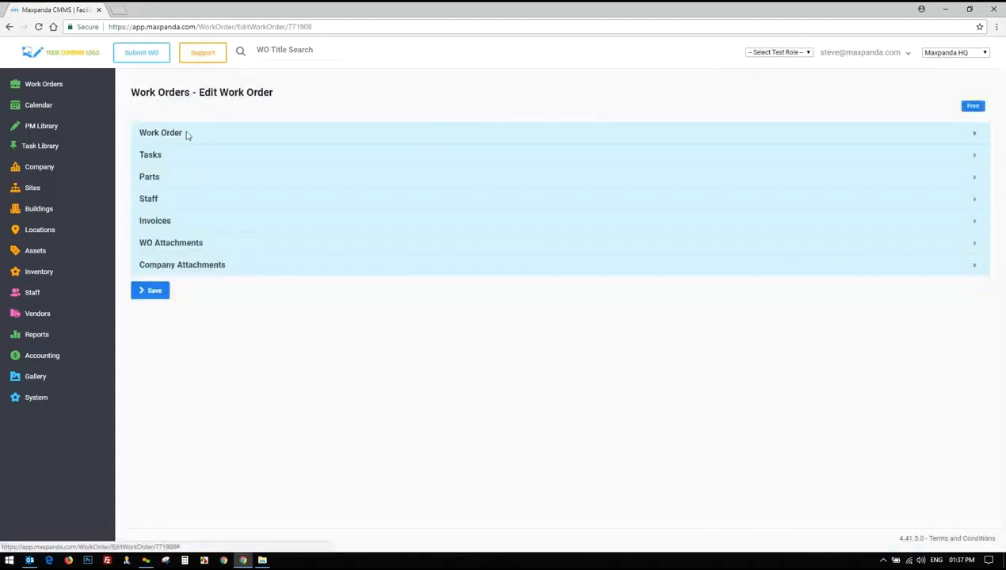
pyautogui.click(171, 135)
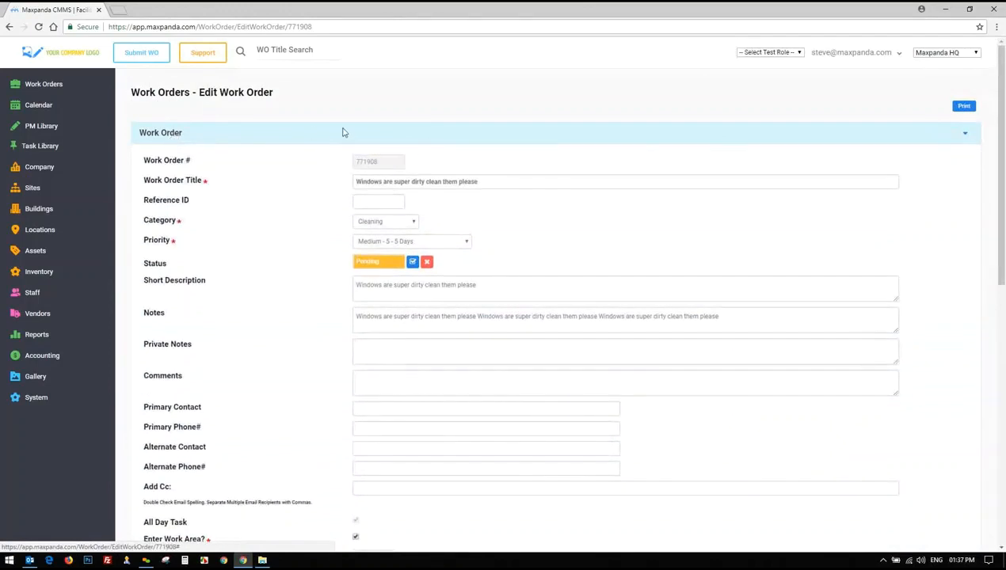
pyautogui.moveTo(499, 178); pyautogui.dragTo(309, 183)
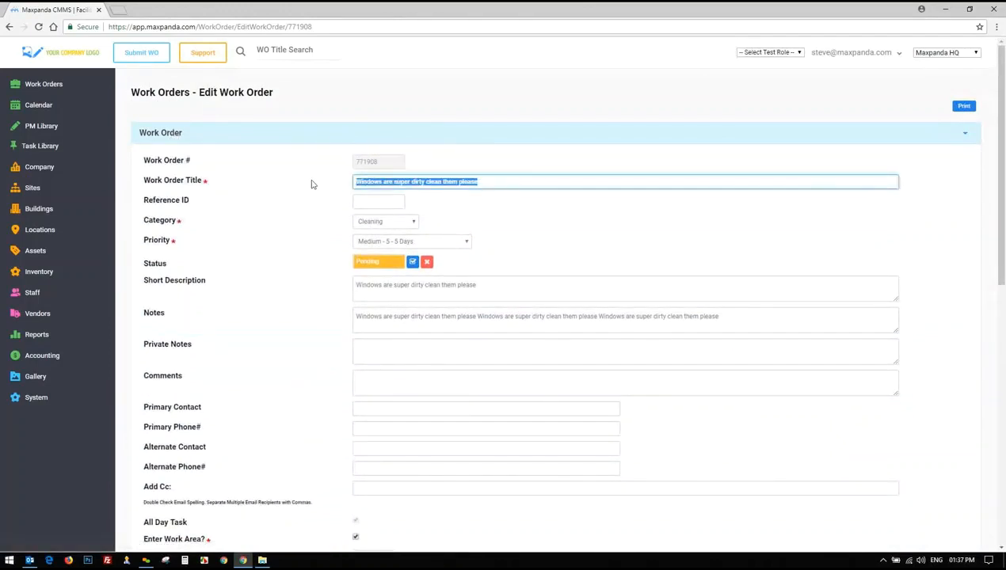
pyautogui.click(440, 246)
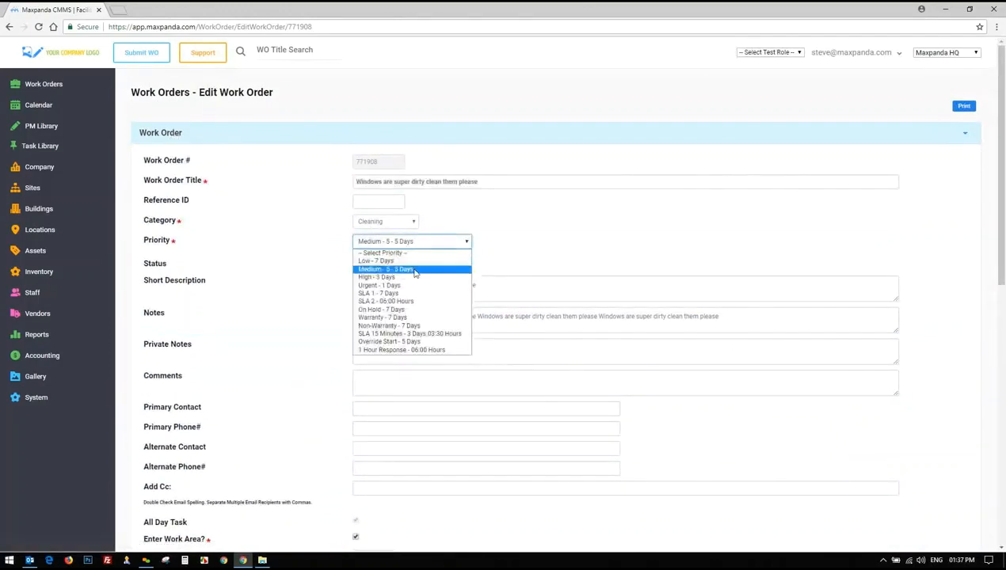
pyautogui.click(494, 262)
pyautogui.click(434, 244)
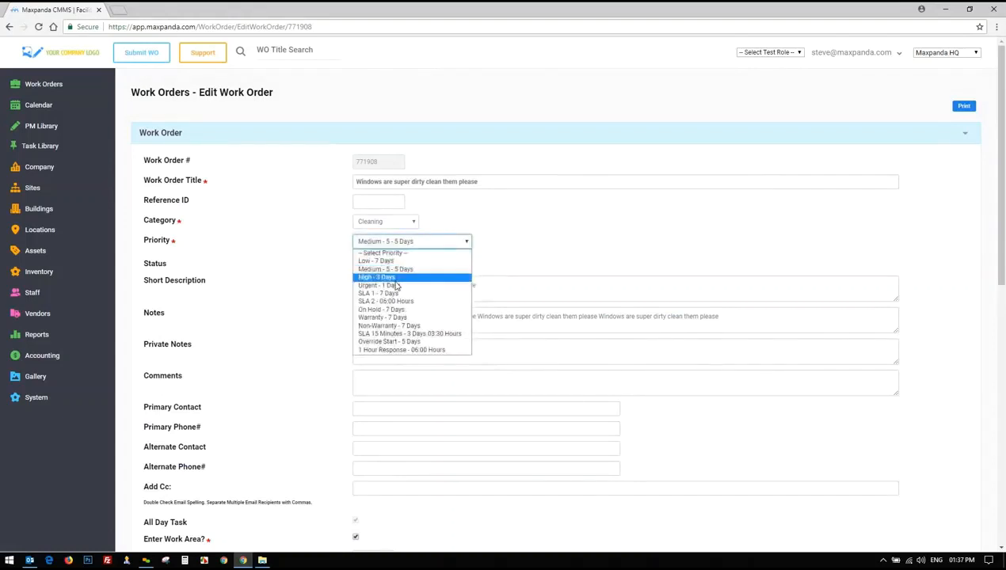
pyautogui.click(397, 287)
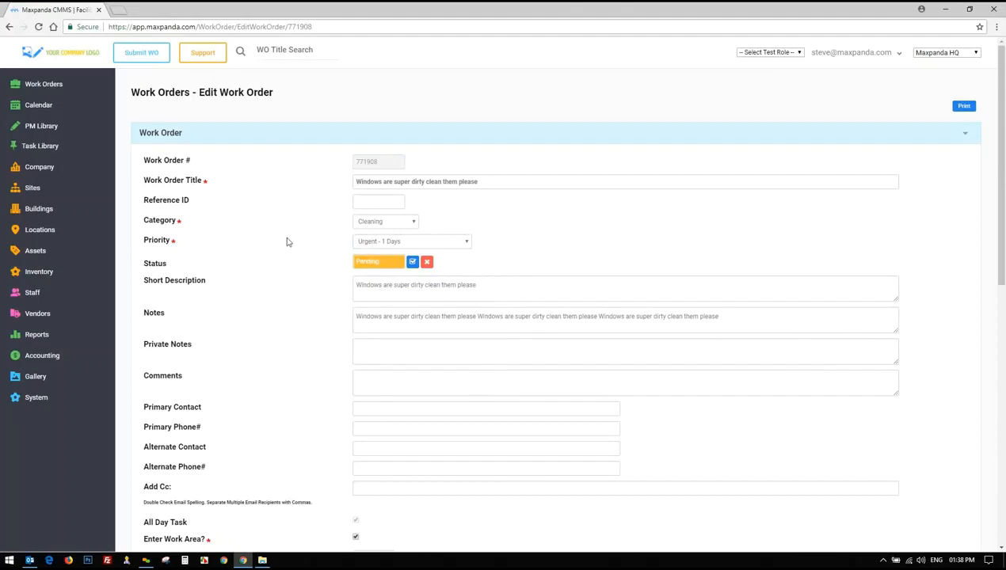
# - Remove the repeated text from the Notes, keeping a single "Windows are super dirty clean them please"
pyautogui.scroll(-1, 288, 242)
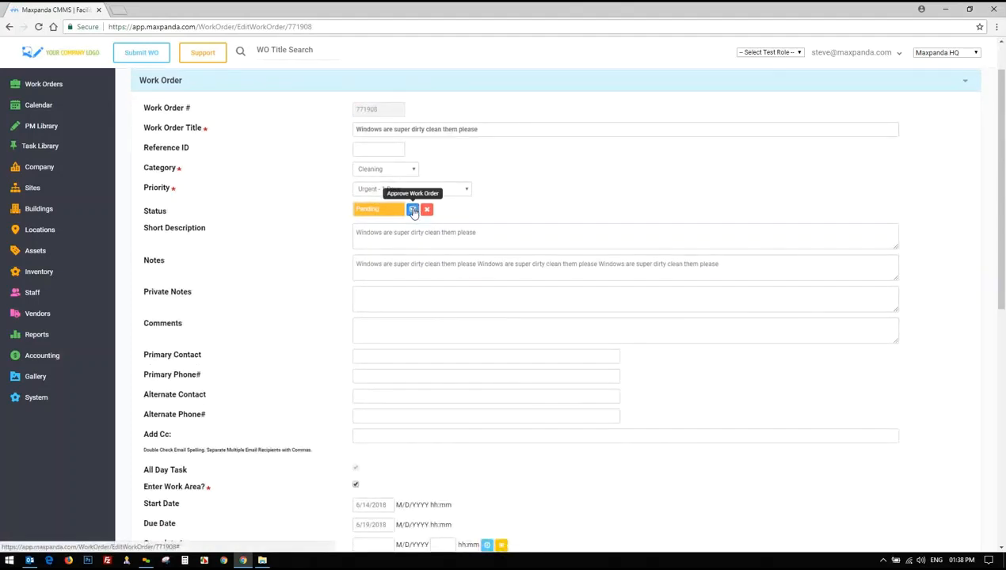
pyautogui.scroll(-1, 310, 238)
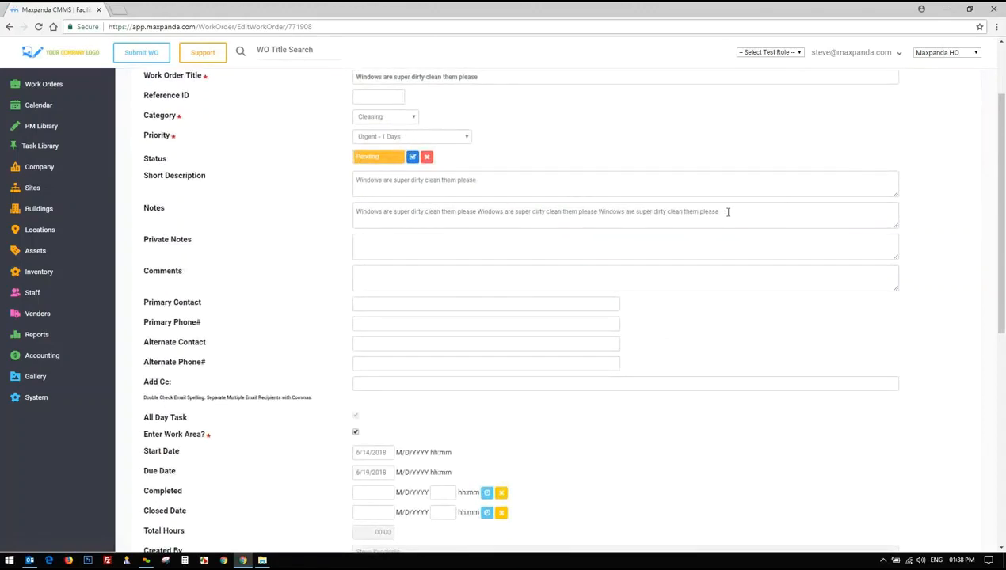
pyautogui.moveTo(728, 212); pyautogui.dragTo(475, 212)
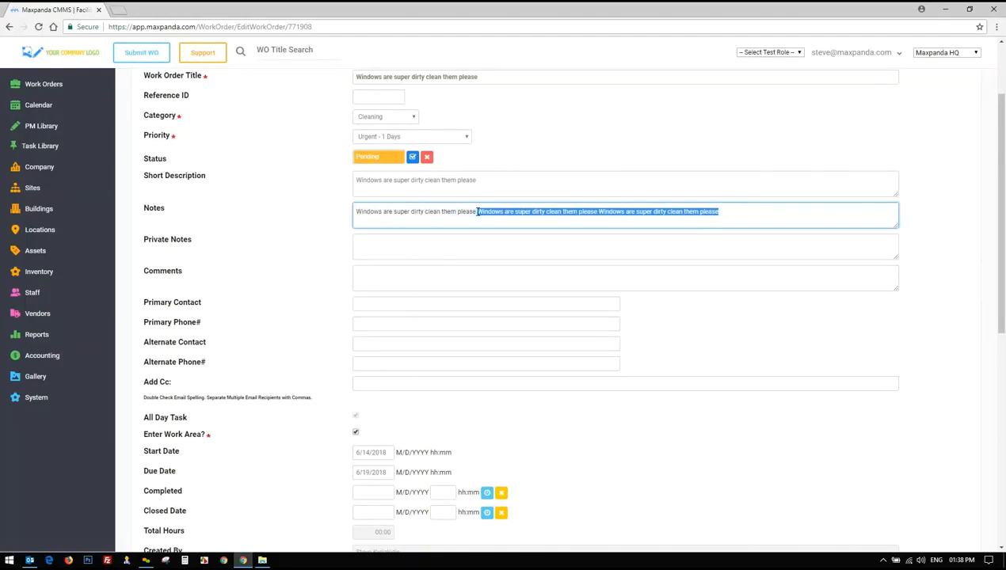
pyautogui.press('BackSpace')
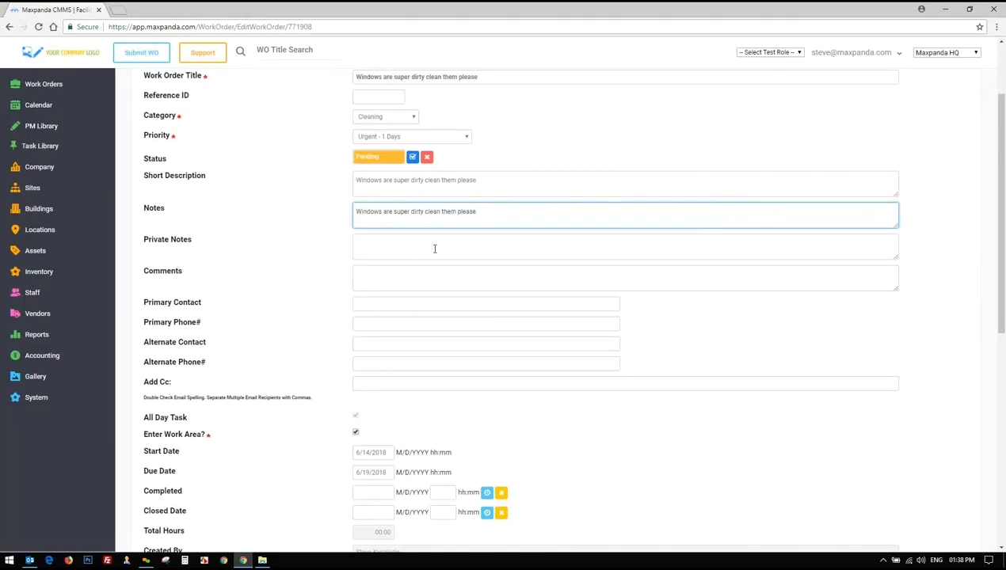
pyautogui.click(435, 249)
pyautogui.moveTo(359, 211); pyautogui.dragTo(503, 214)
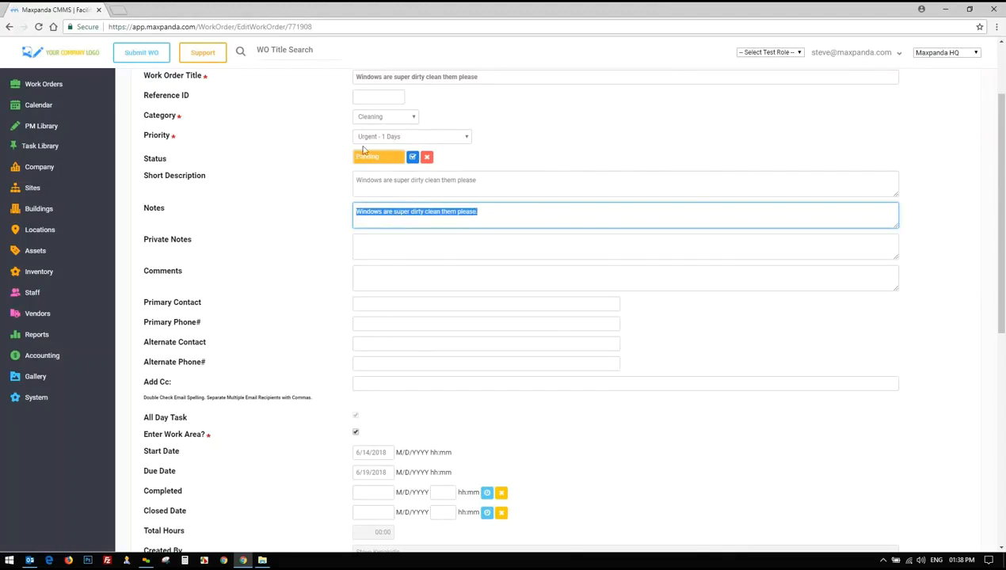
pyautogui.click(301, 203)
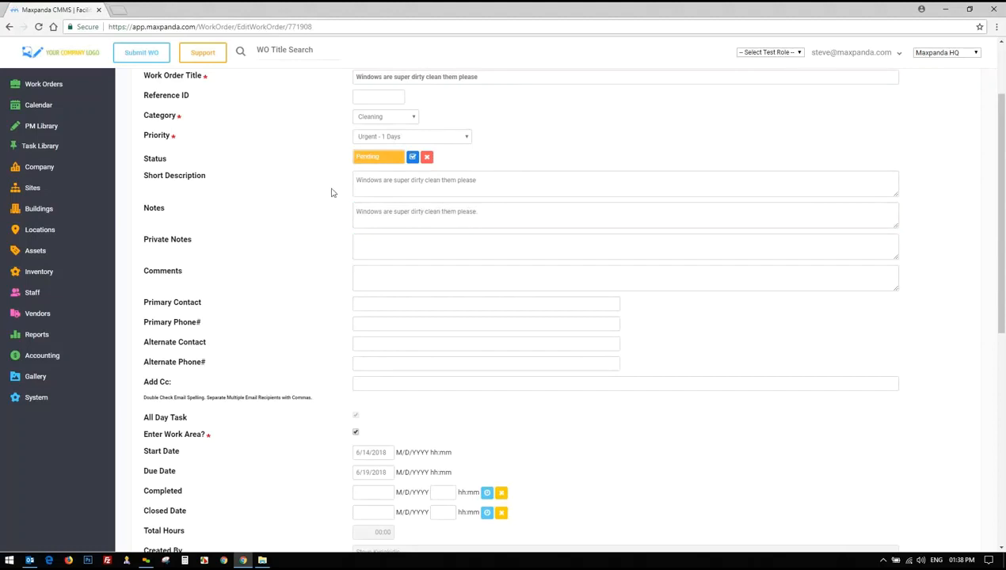
# - Examine the Notes, Private Notes and Comments fields and the list of available test roles
pyautogui.click(390, 244)
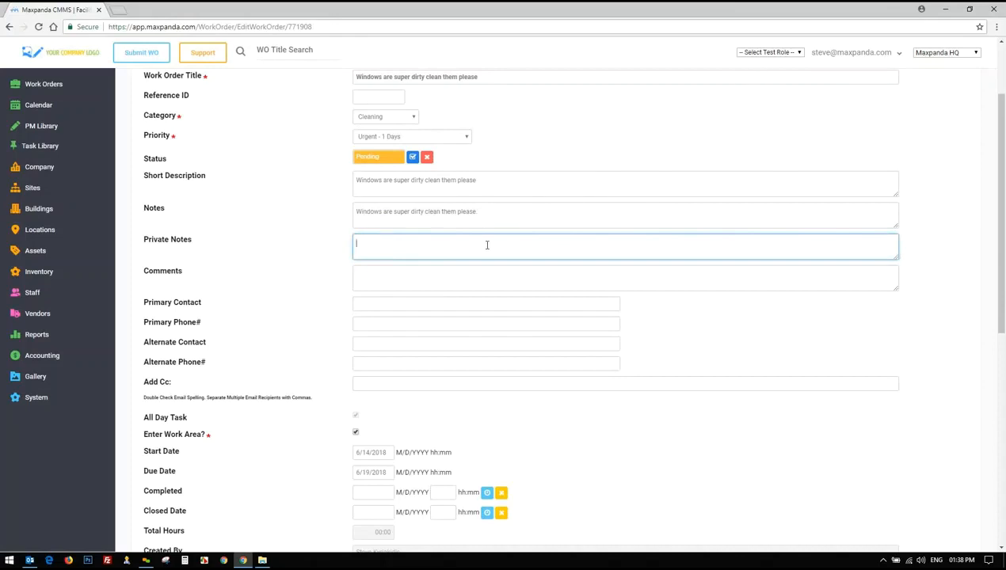
pyautogui.click(763, 53)
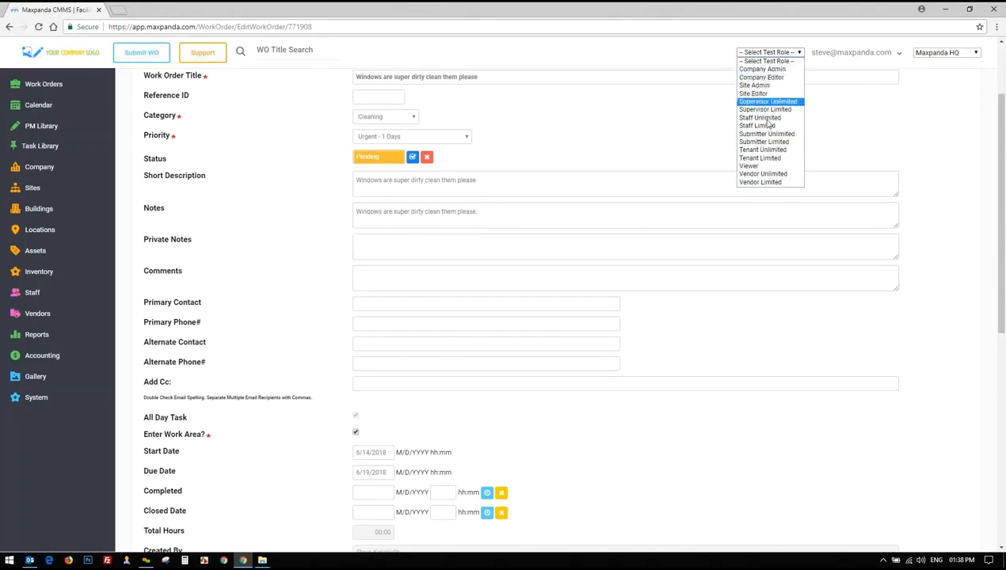
pyautogui.click(380, 248)
pyautogui.click(380, 279)
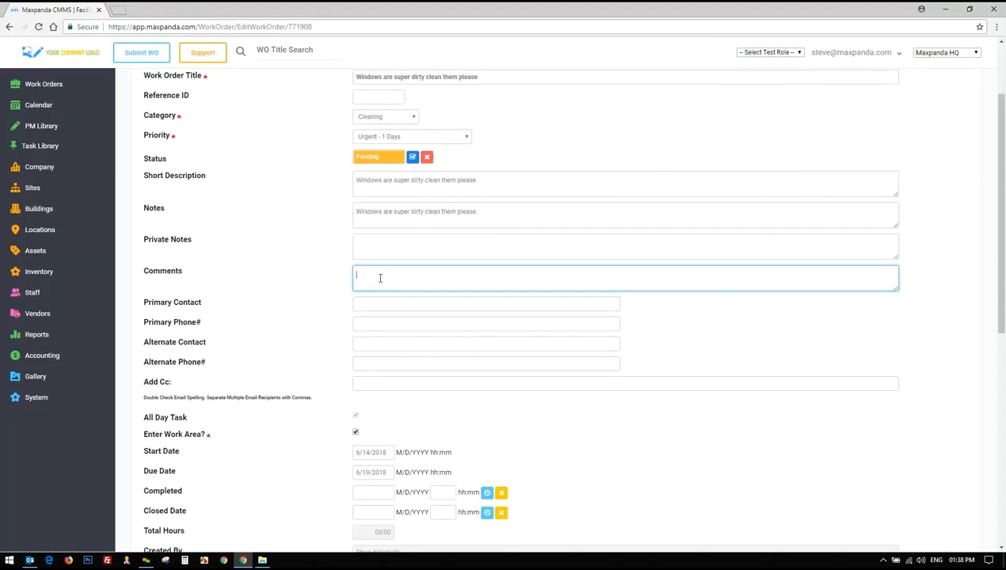
pyautogui.moveTo(480, 212)
pyautogui.mouseDown()
pyautogui.moveTo(355, 212)
pyautogui.moveTo(473, 212)
pyautogui.mouseUp()
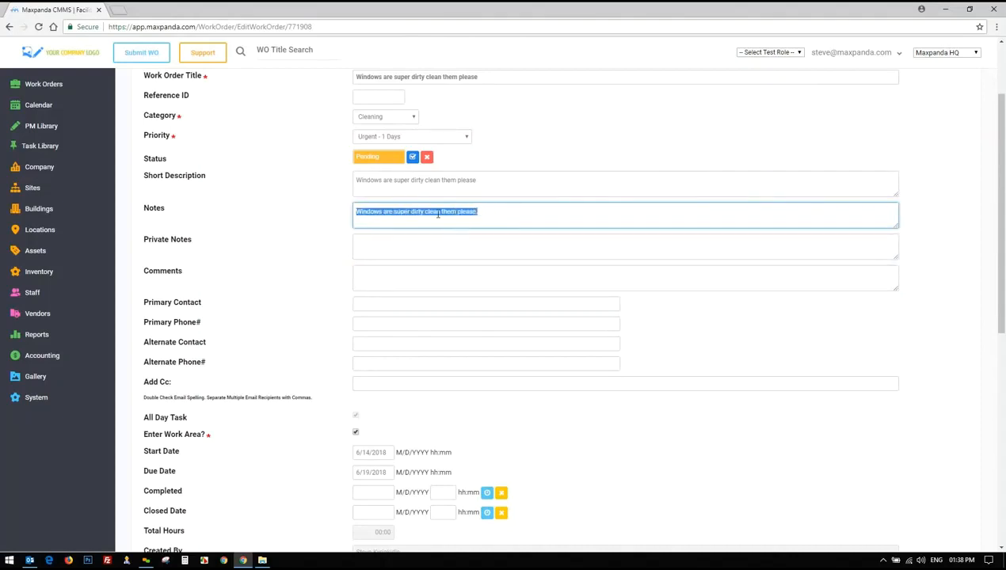
pyautogui.moveTo(139, 208); pyautogui.dragTo(175, 209)
pyautogui.moveTo(143, 270); pyautogui.dragTo(182, 271)
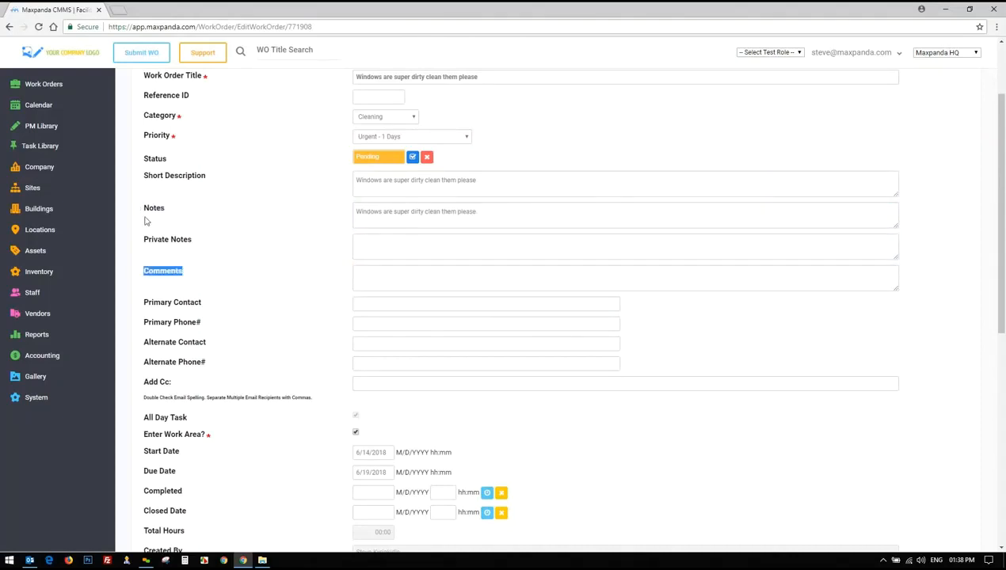
pyautogui.moveTo(140, 208); pyautogui.dragTo(164, 210)
pyautogui.click(202, 269)
# - Examine the work order's contact, date and Created By fields
pyautogui.scroll(-2, 218, 263)
pyautogui.moveTo(314, 164); pyautogui.dragTo(541, 283)
pyautogui.scroll(-1, 314, 228)
pyautogui.moveTo(315, 228); pyautogui.dragTo(522, 308)
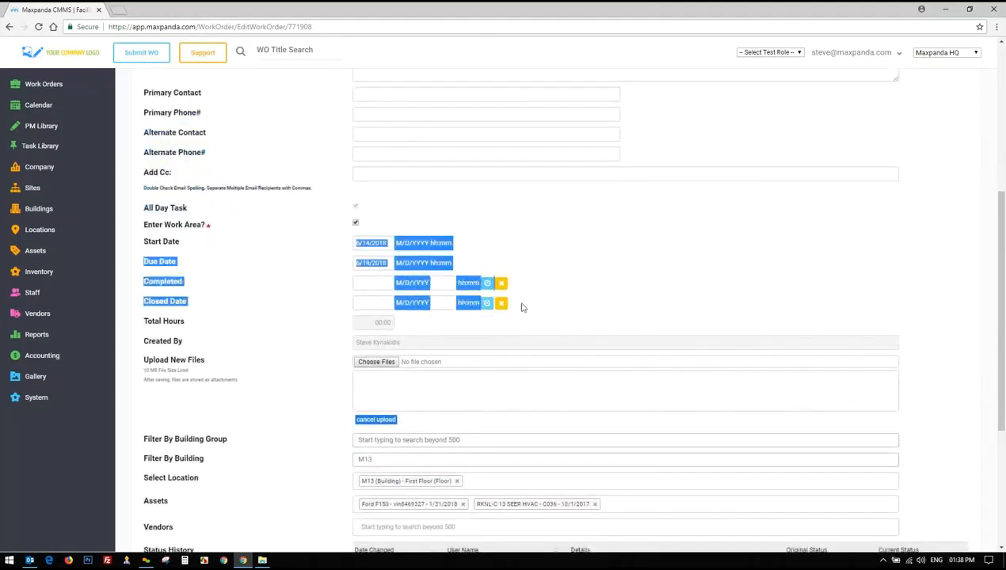
pyautogui.click(565, 316)
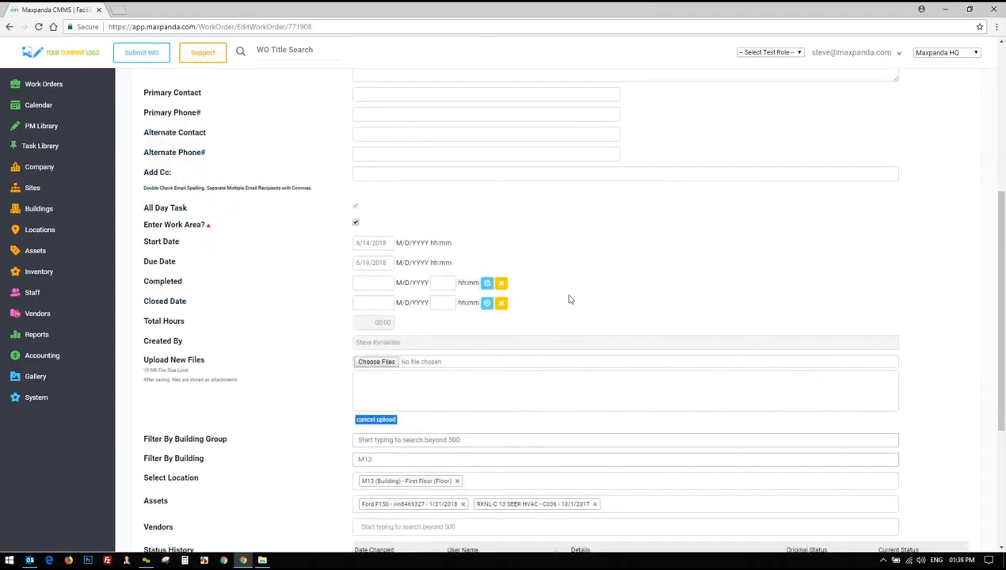
pyautogui.scroll(-2, 568, 296)
pyautogui.tripleClick(374, 186)
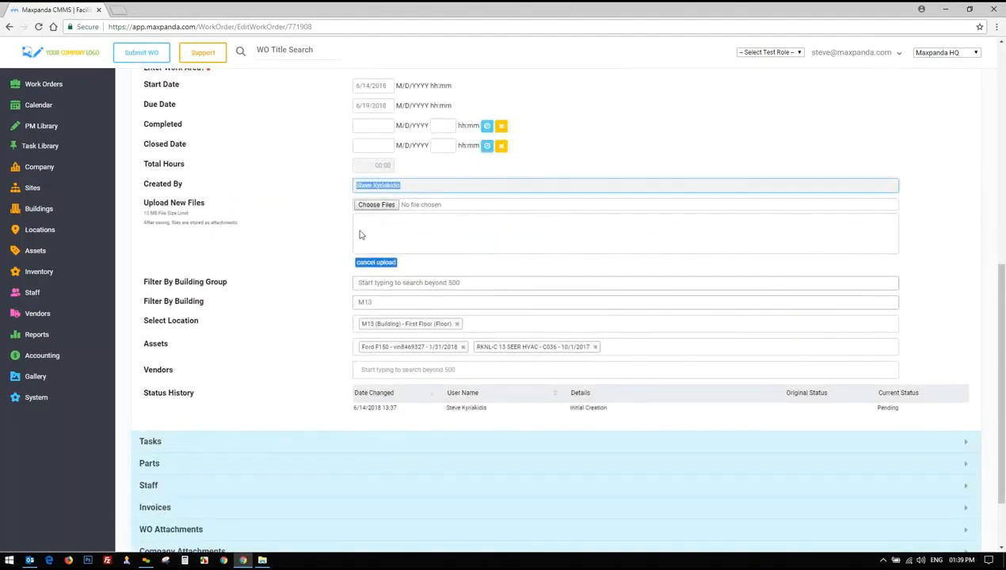
pyautogui.scroll(-1, 314, 218)
# - Assign Acme Electric as the work order's vendor
pyautogui.moveTo(334, 193); pyautogui.dragTo(407, 281)
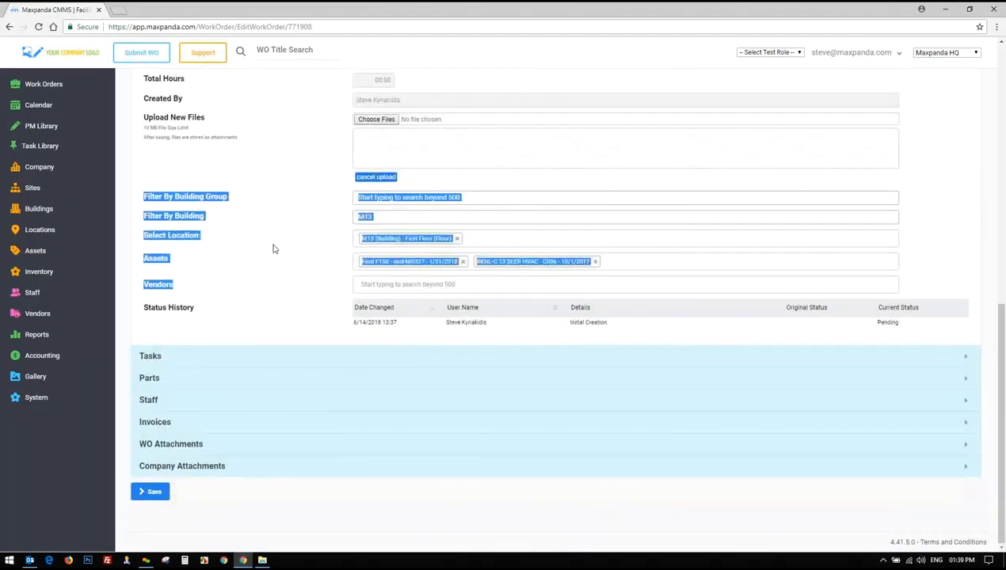
pyautogui.click(274, 247)
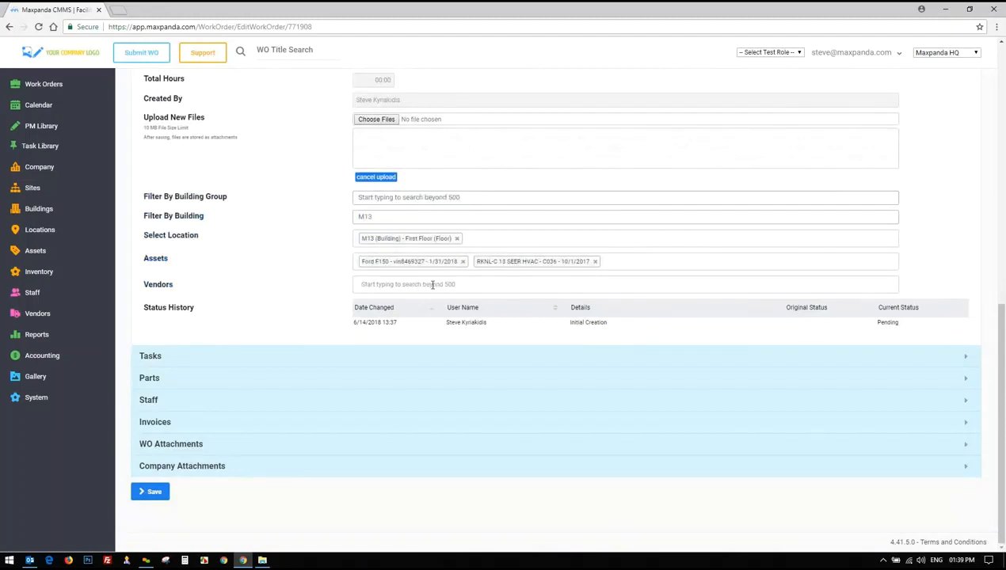
pyautogui.click(459, 287)
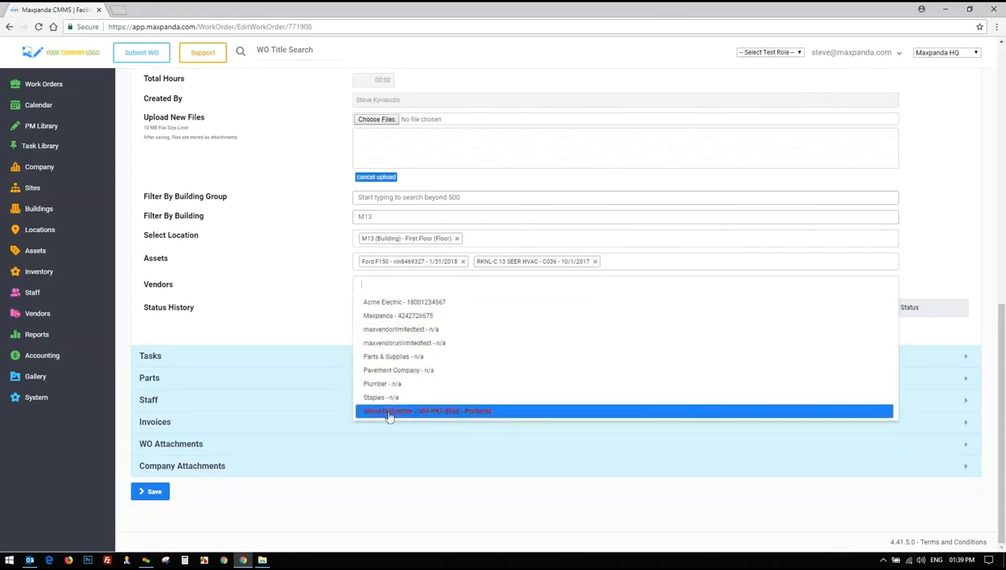
pyautogui.click(416, 305)
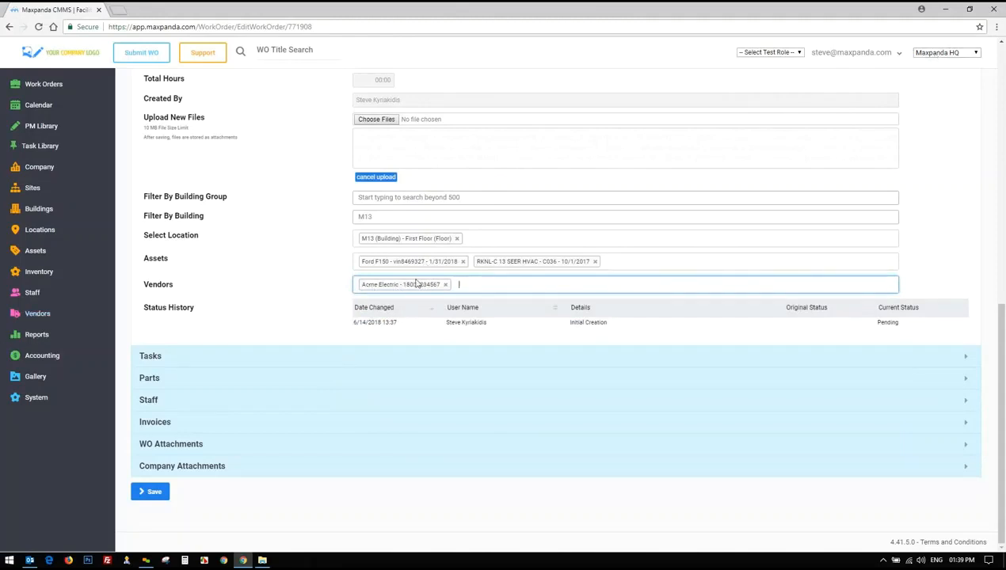
pyautogui.click(44, 84)
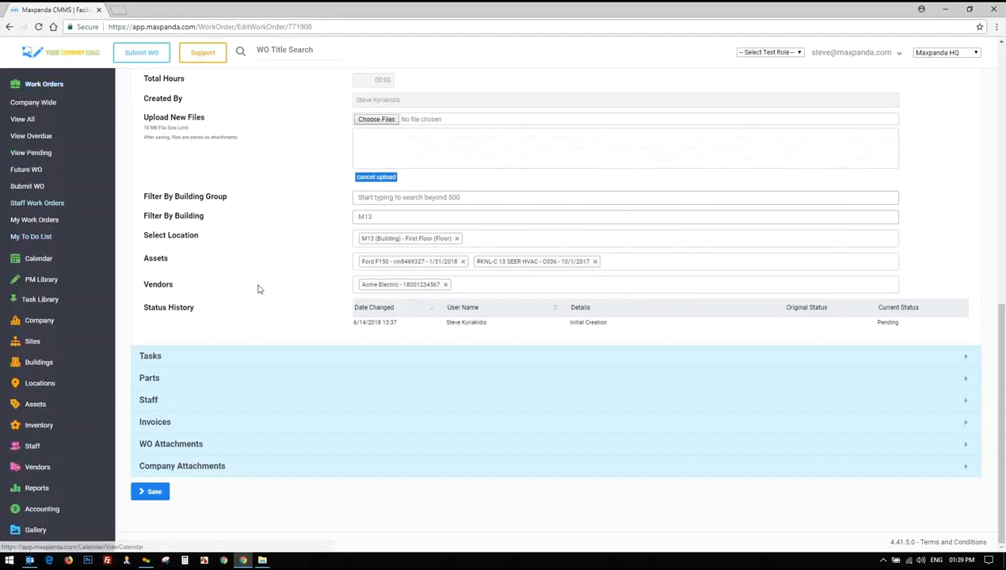
pyautogui.scroll(1, 271, 289)
pyautogui.scroll(5, 272, 289)
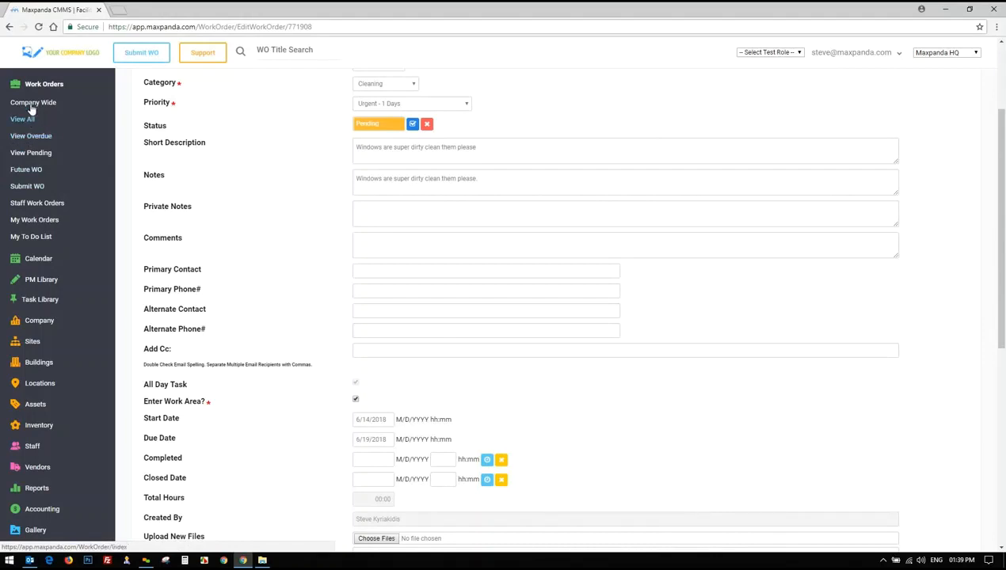
pyautogui.scroll(-5, 259, 301)
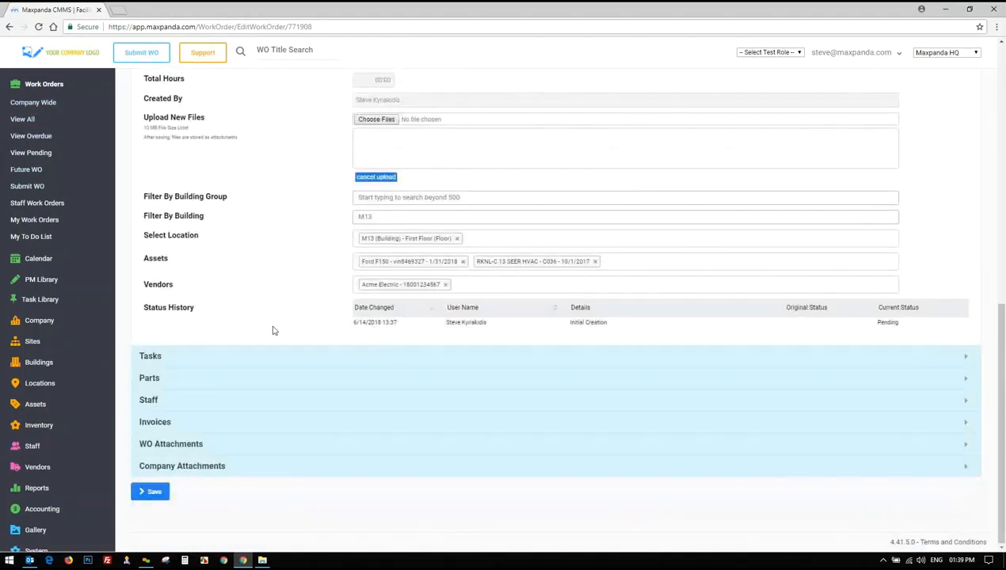
# - Check the work order's Status History entry and expand its Tasks section
pyautogui.moveTo(616, 329); pyautogui.dragTo(632, 322)
pyautogui.click(632, 322)
pyautogui.click(178, 358)
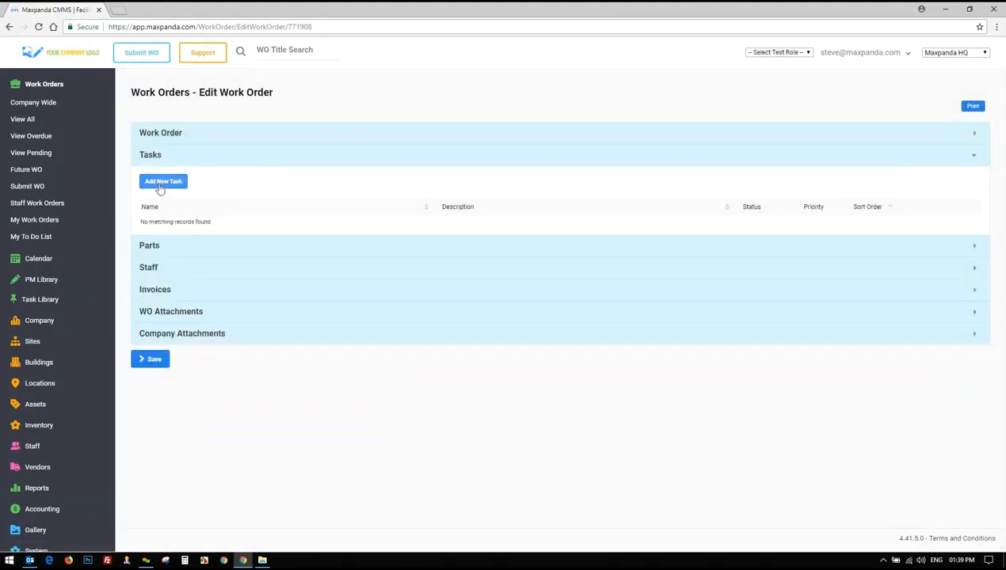
# - Add the Roof Inspection Report 2 task to the work order from the list of available tasks
pyautogui.click(162, 182)
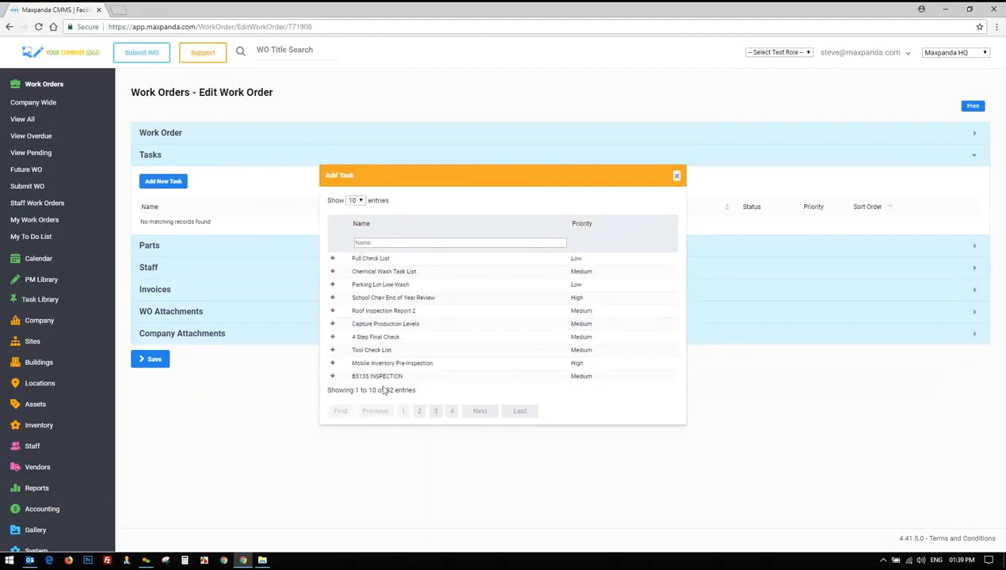
pyautogui.moveTo(401, 393); pyautogui.dragTo(416, 392)
pyautogui.click(416, 392)
pyautogui.moveTo(351, 256); pyautogui.dragTo(467, 382)
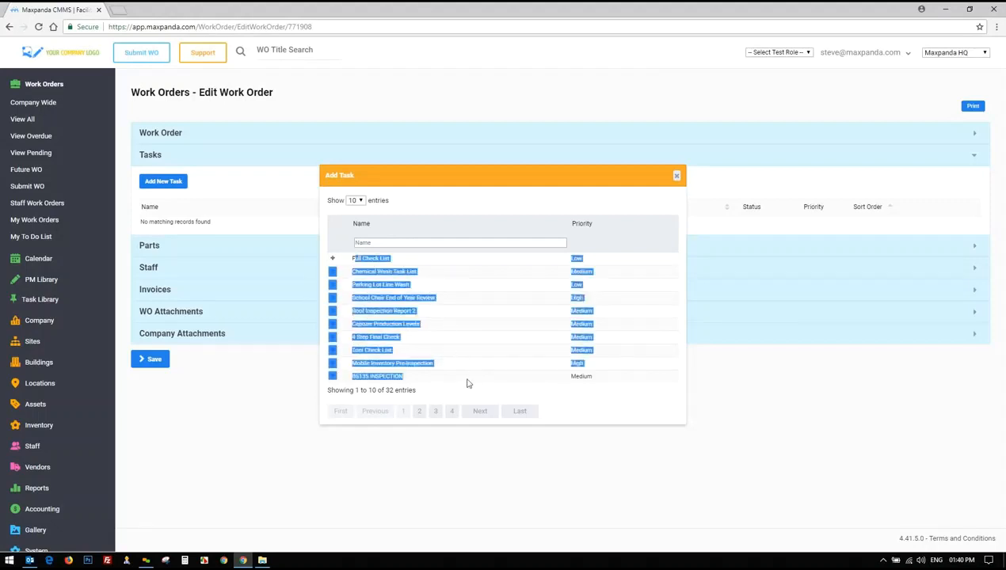
pyautogui.click(587, 411)
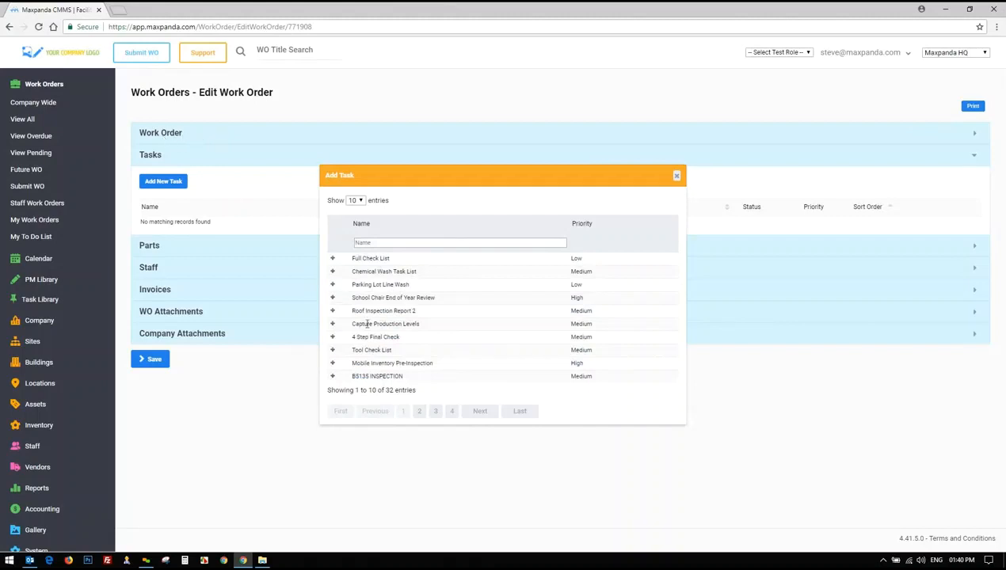
pyautogui.click(332, 311)
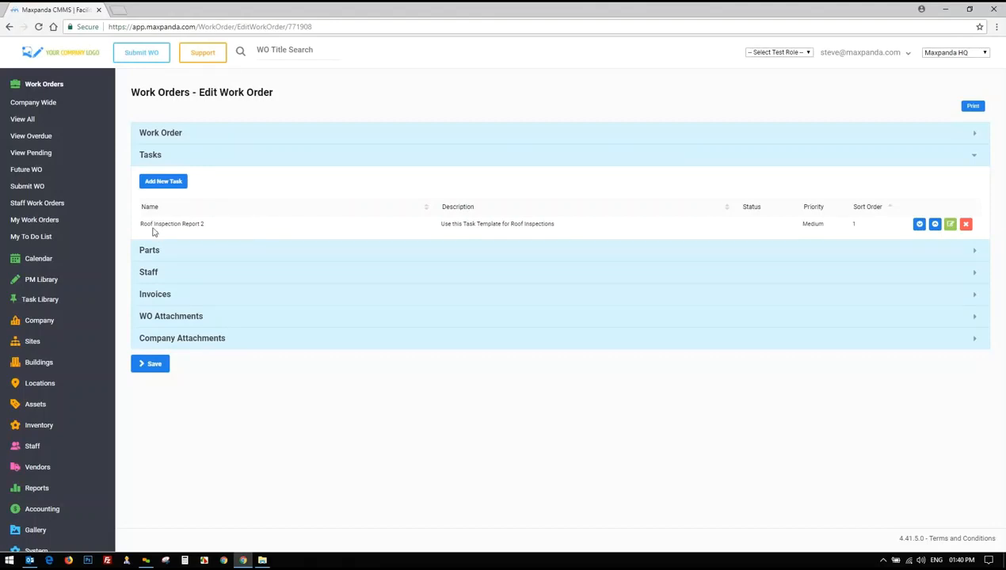
# - Open the Roof Inspection Report 2 task for editing and examine its name and comment fields
pyautogui.moveTo(140, 224); pyautogui.dragTo(212, 228)
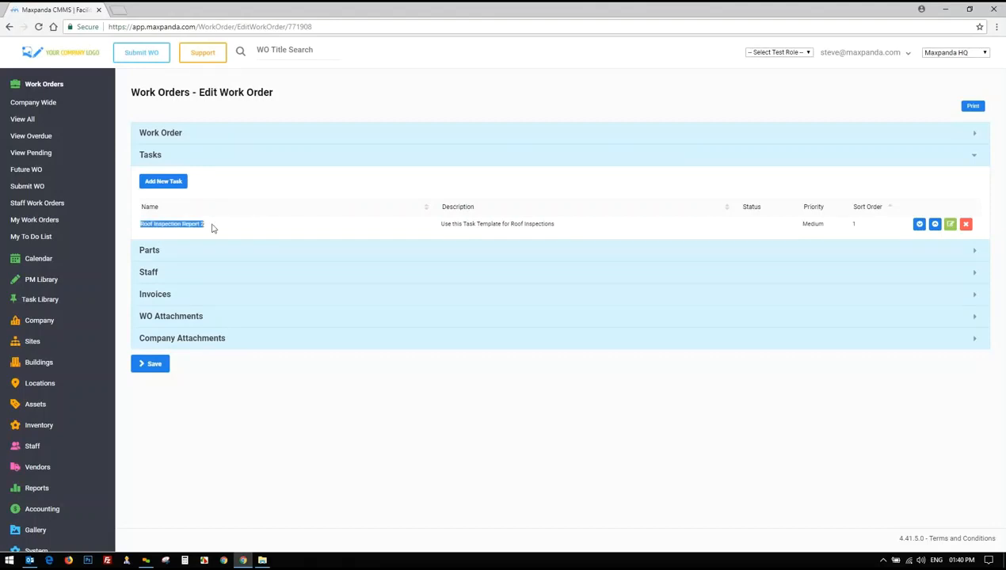
pyautogui.click(683, 230)
pyautogui.click(951, 226)
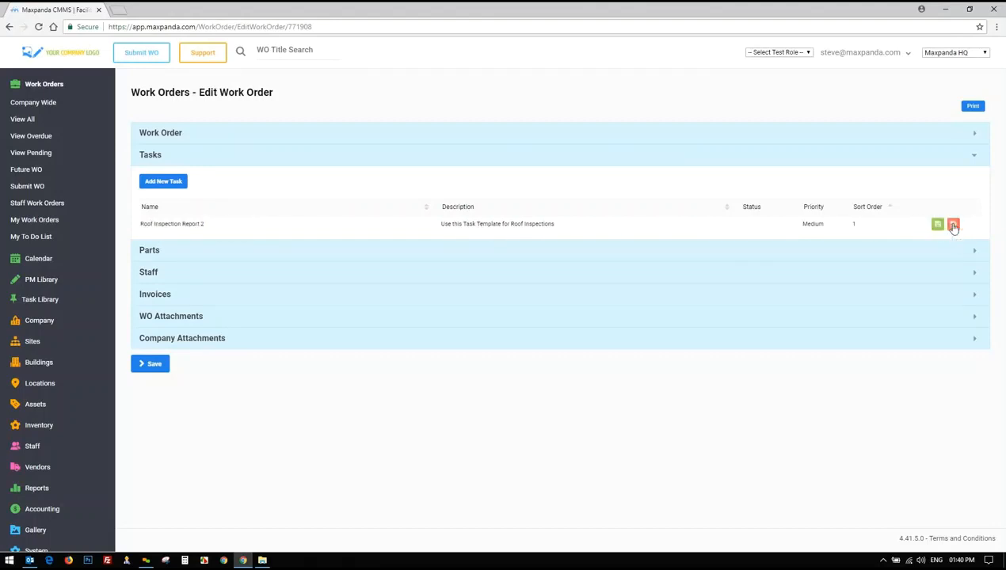
pyautogui.scroll(-1, 923, 233)
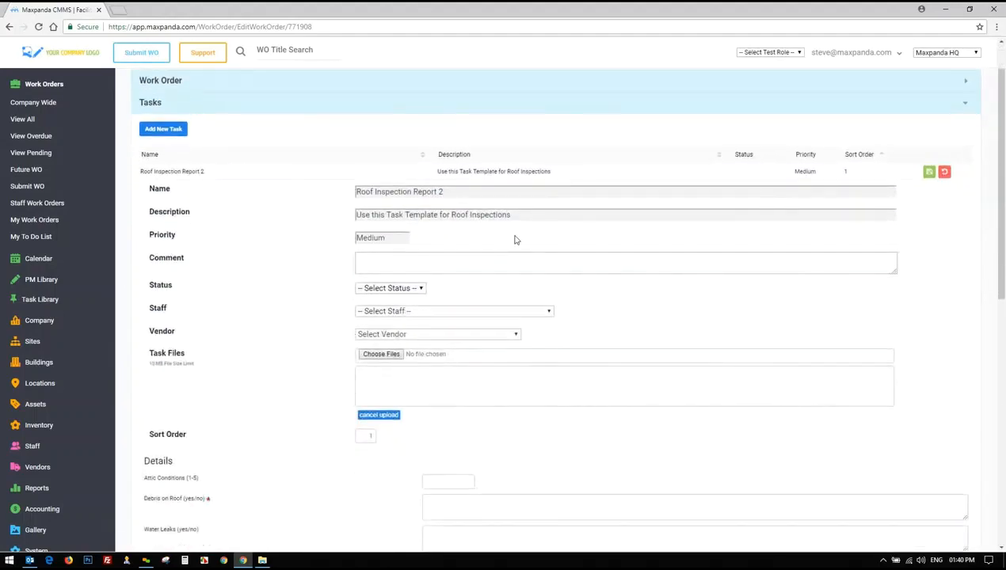
pyautogui.moveTo(441, 191); pyautogui.dragTo(340, 198)
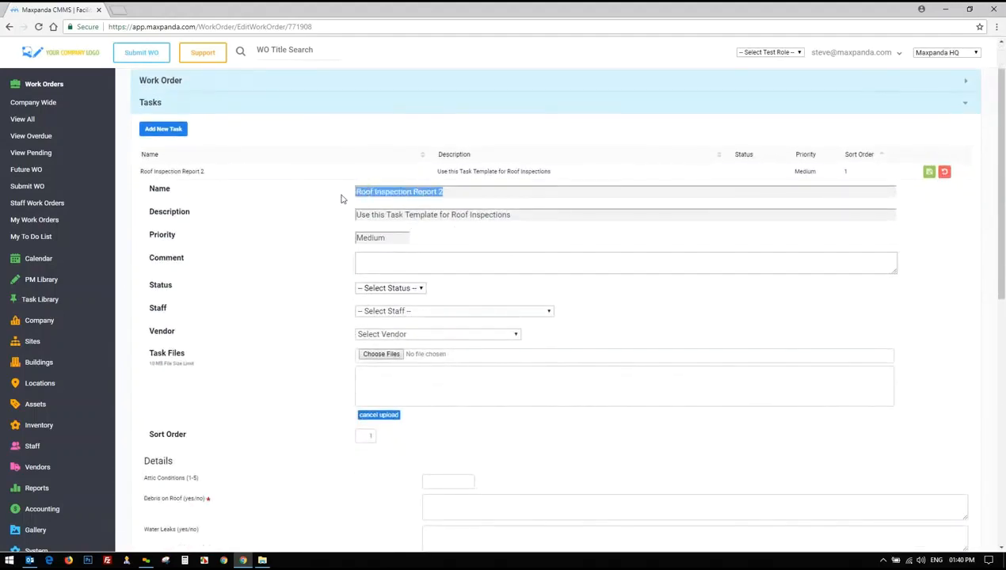
pyautogui.click(380, 259)
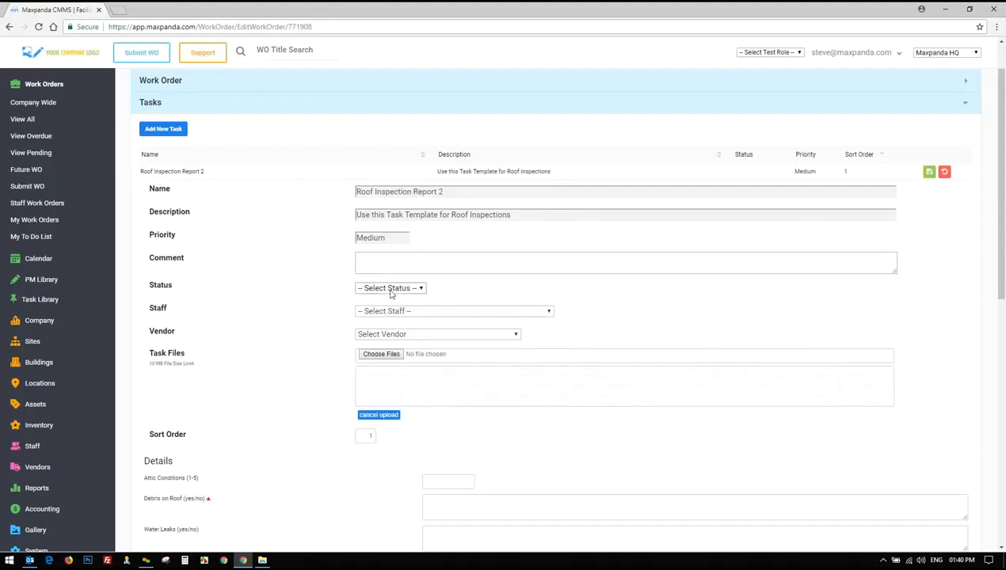
# - Try out the roof inspection task's status options, set it to Completed and assign a staff member
pyautogui.click(391, 290)
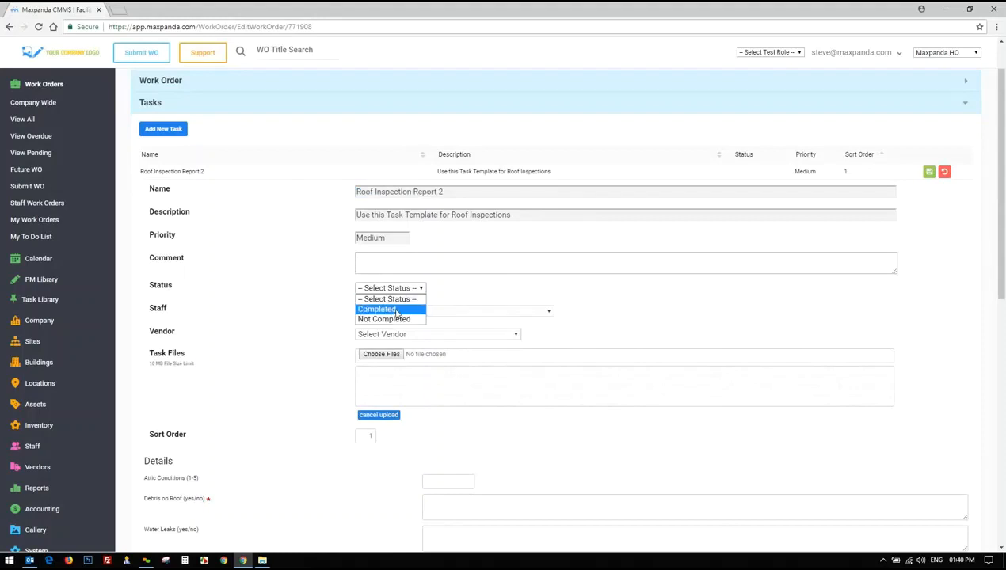
pyautogui.click(397, 310)
pyautogui.click(398, 290)
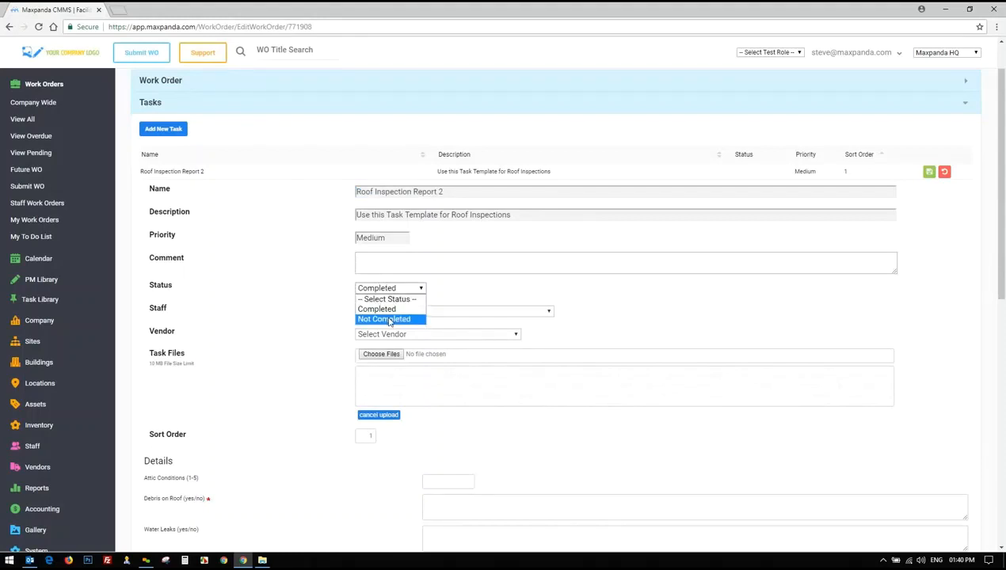
pyautogui.click(389, 319)
pyautogui.scroll(-3, 317, 392)
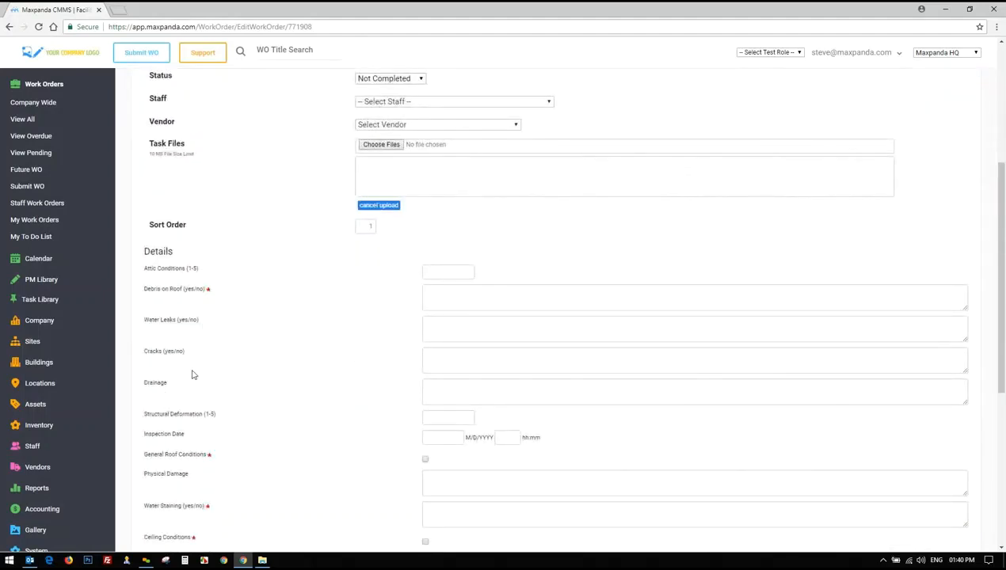
pyautogui.scroll(3, 196, 365)
pyautogui.click(390, 288)
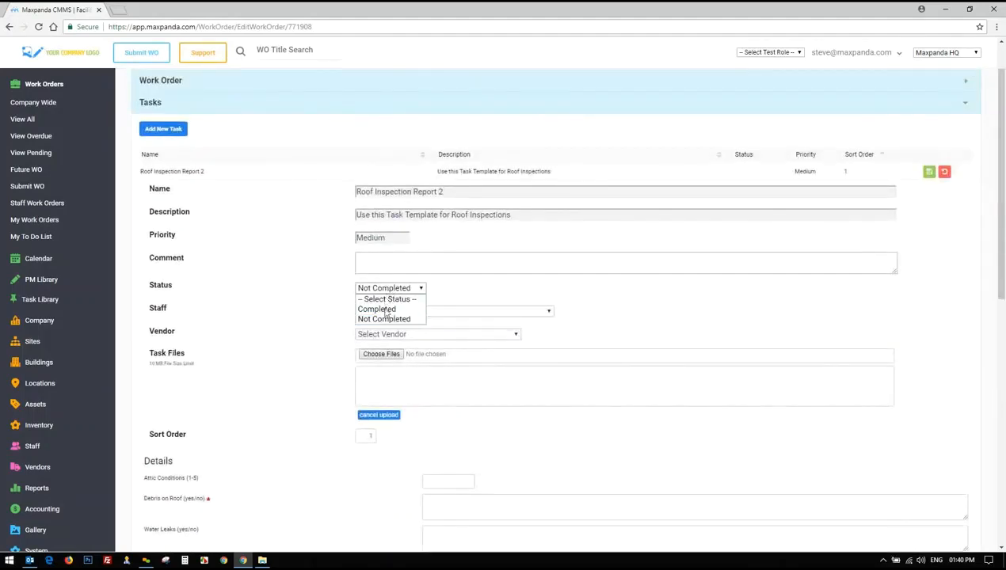
pyautogui.click(358, 310)
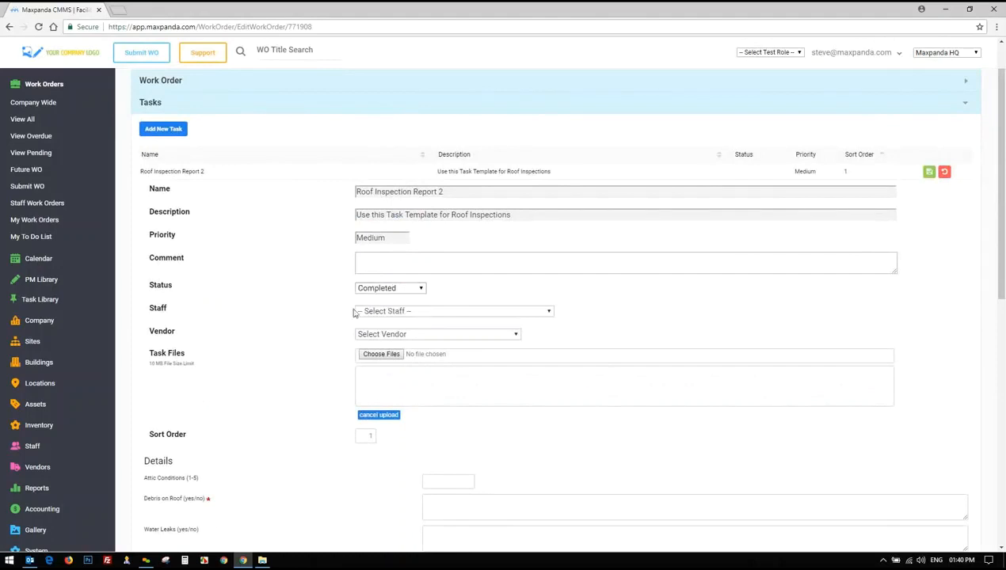
pyautogui.click(444, 311)
pyautogui.click(369, 324)
# - Examine the roof inspection task's Details checklist, from Attic Conditions down to the picture upload item
pyautogui.scroll(-6, 193, 450)
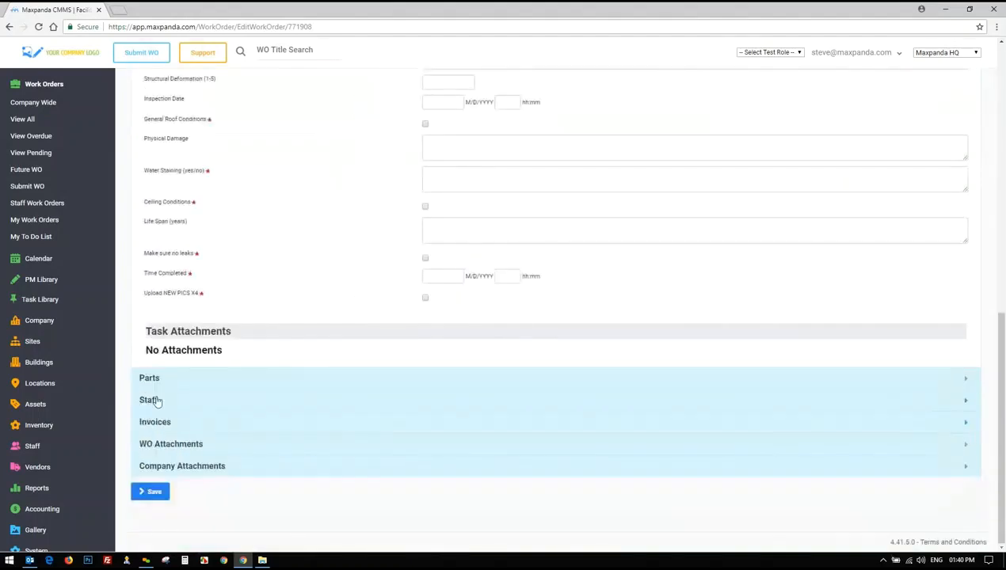
pyautogui.scroll(4, 323, 296)
pyautogui.scroll(2, 323, 296)
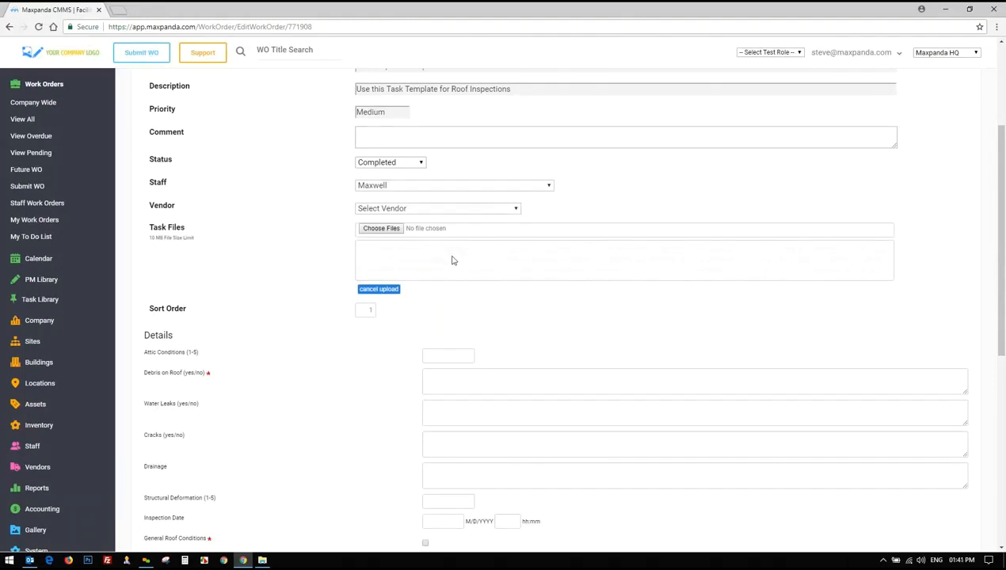
pyautogui.scroll(-3, 284, 263)
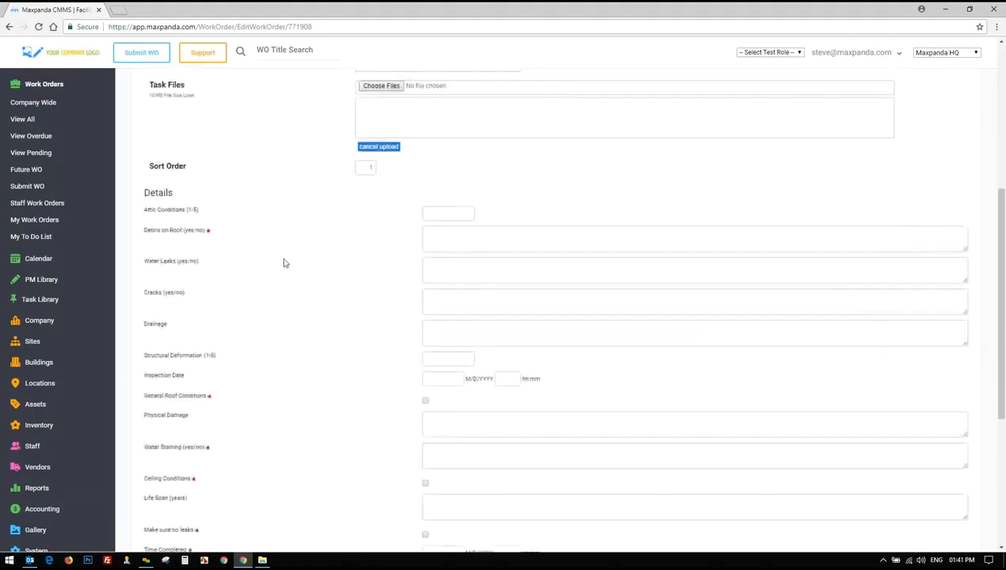
pyautogui.scroll(-1, 283, 263)
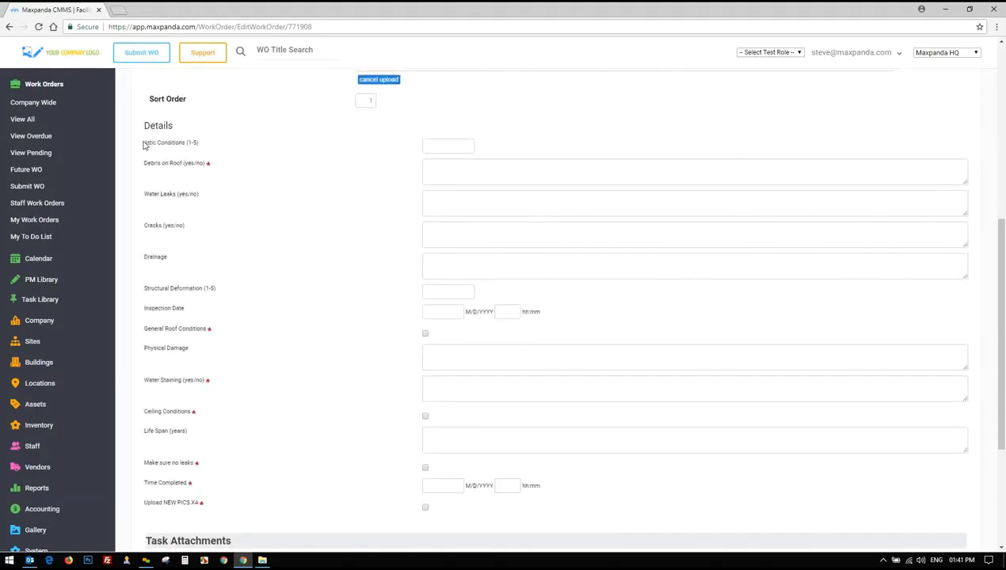
pyautogui.moveTo(143, 145); pyautogui.dragTo(204, 494)
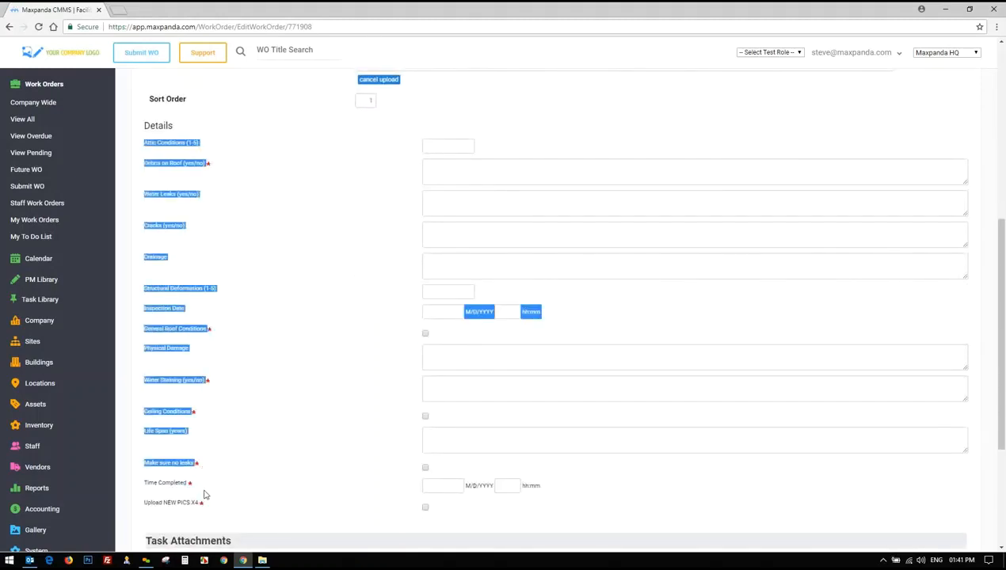
pyautogui.click(205, 489)
pyautogui.moveTo(144, 143); pyautogui.dragTo(201, 145)
pyautogui.click(173, 148)
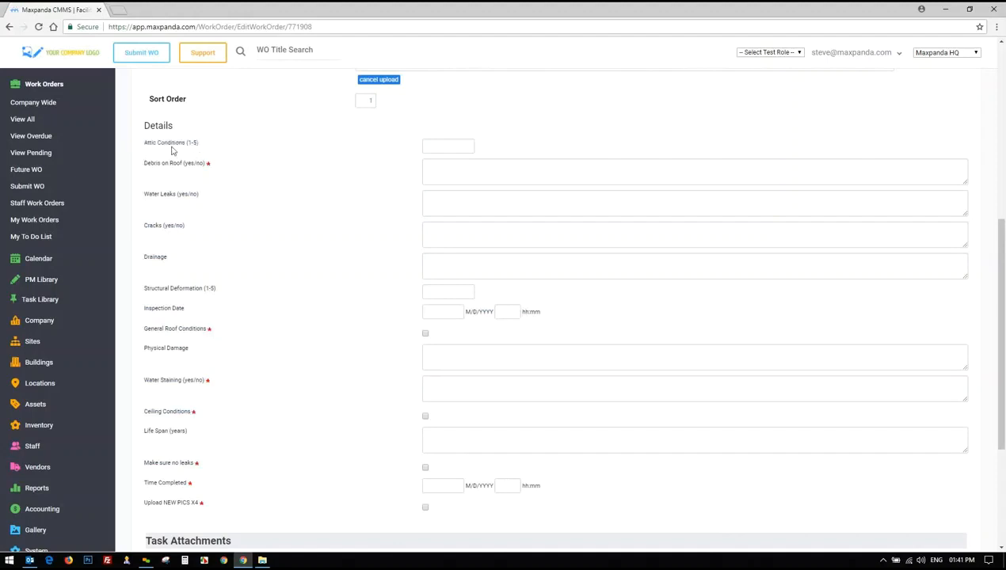
pyautogui.scroll(1, 275, 201)
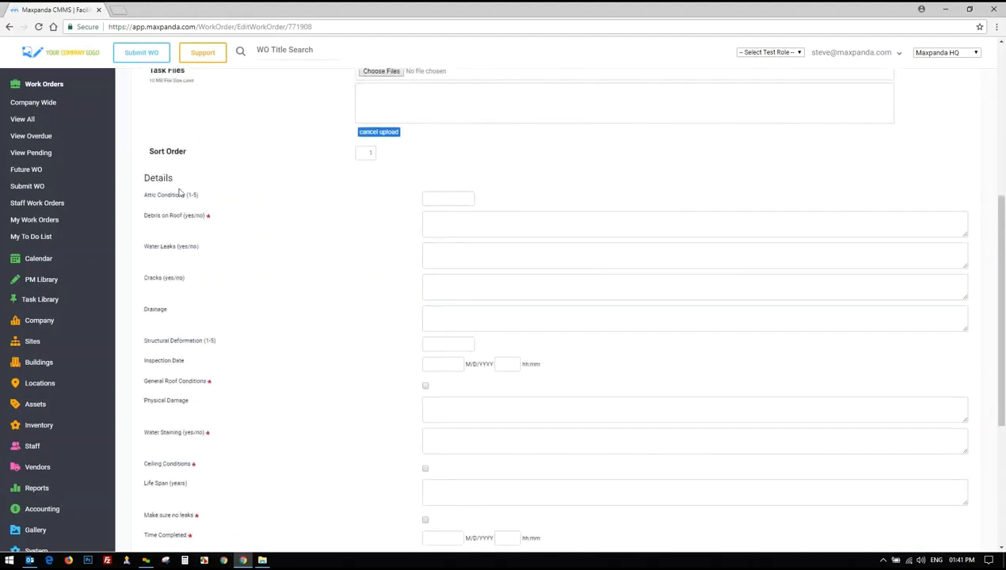
pyautogui.moveTo(147, 198); pyautogui.dragTo(230, 204)
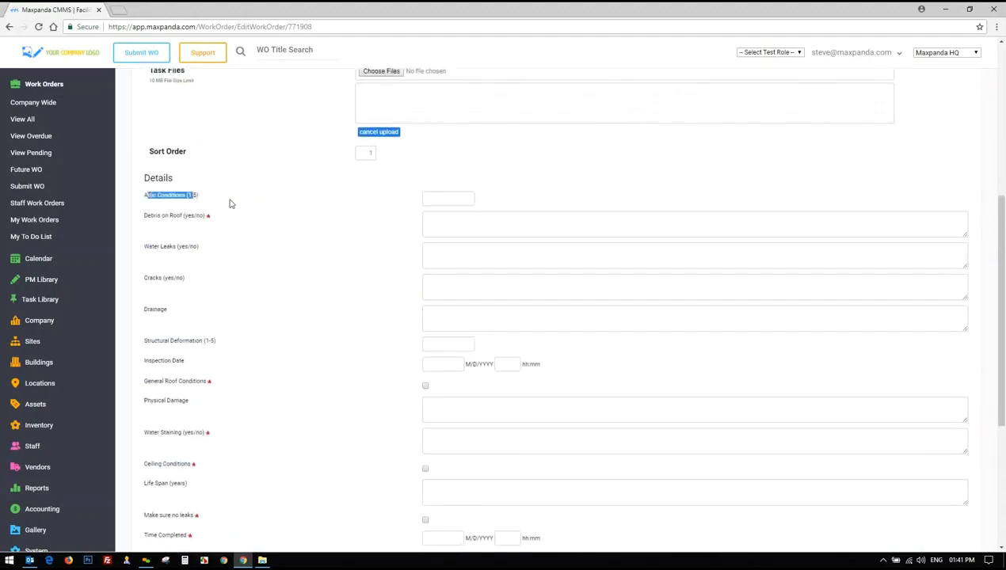
# - Enter 5 for Attic Conditions and no for Debris on Roof, and try the Inspection Date and General Roof Conditions fields
pyautogui.click(446, 201)
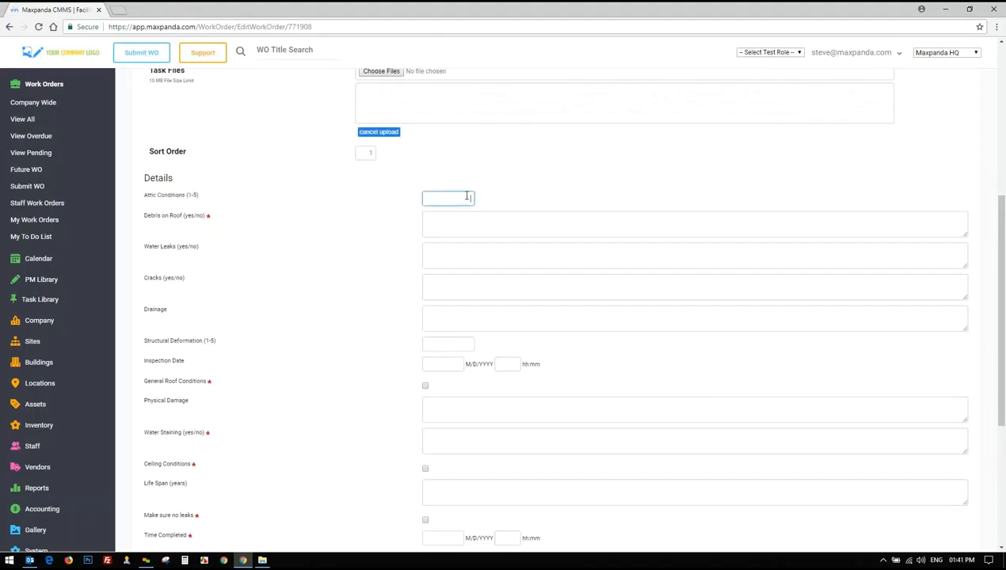
pyautogui.click(458, 228)
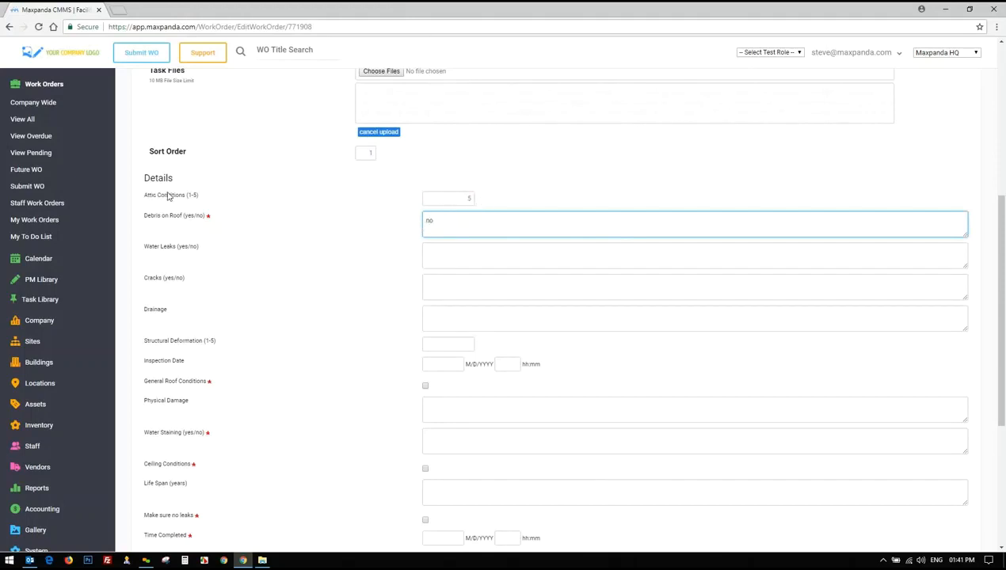
pyautogui.moveTo(457, 198); pyautogui.dragTo(410, 222)
pyautogui.click(444, 362)
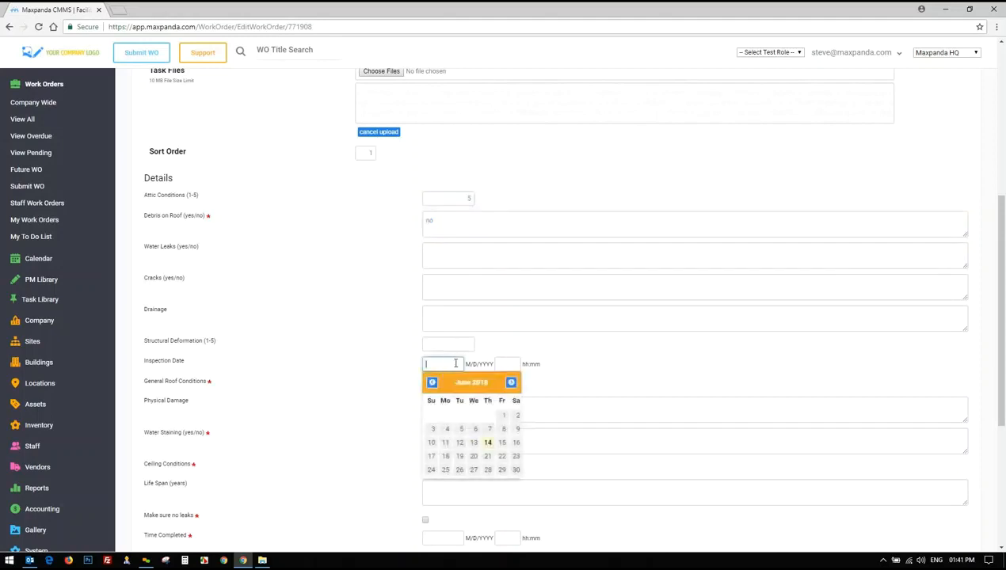
pyautogui.click(510, 364)
pyautogui.click(426, 386)
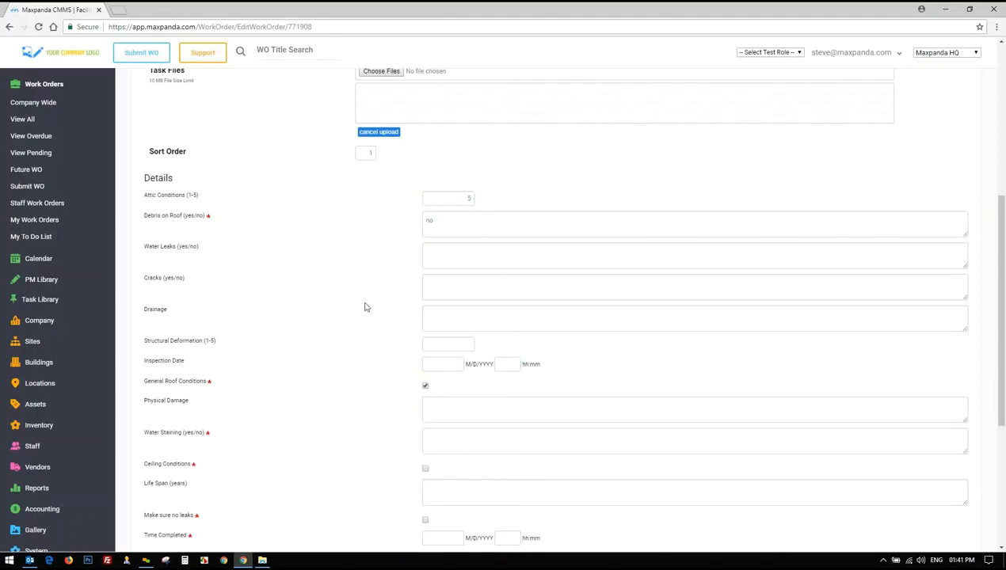
pyautogui.click(425, 386)
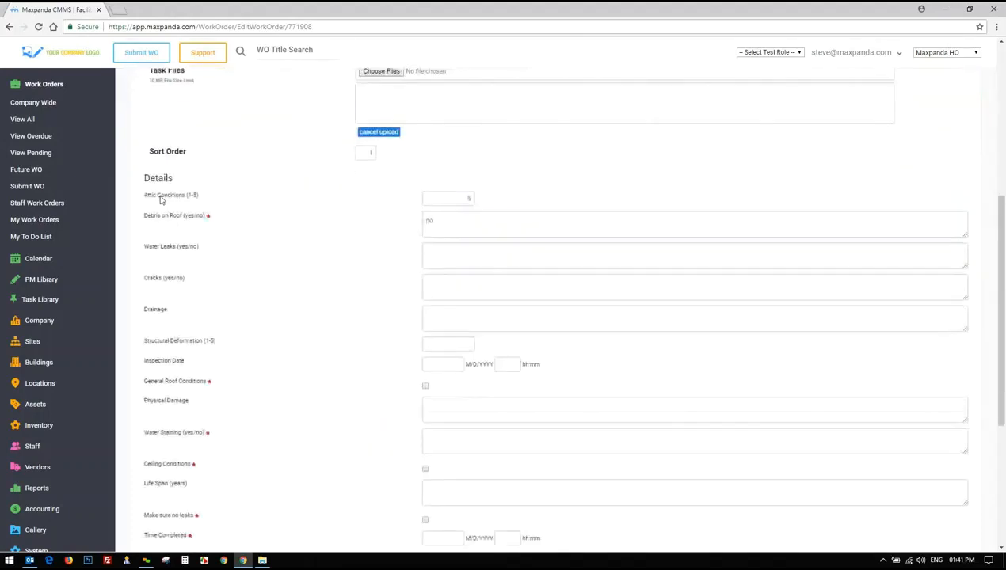
# - Discard the roof inspection task's unsaved edits, and reopen and close its form to check it
pyautogui.moveTo(161, 200); pyautogui.dragTo(190, 502)
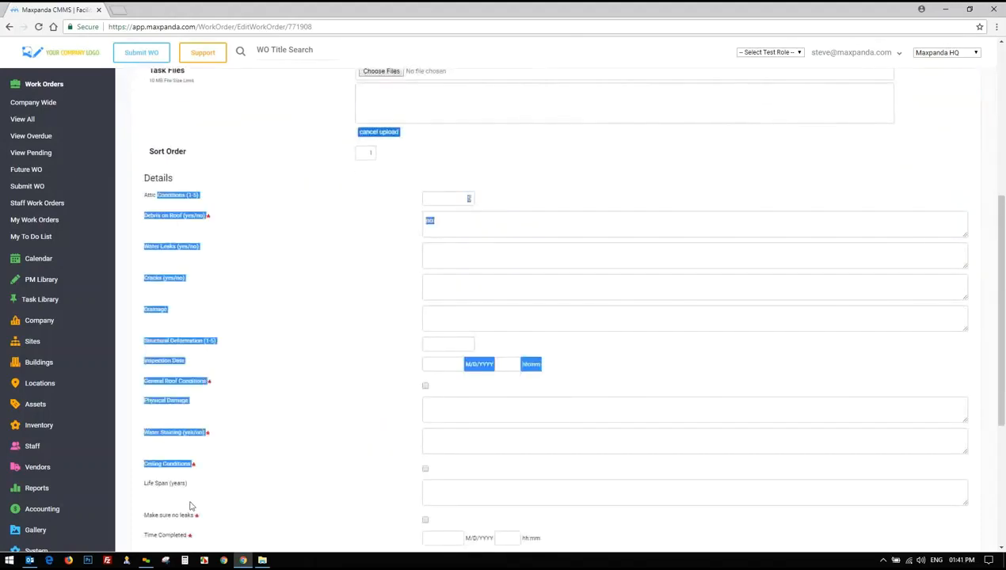
pyautogui.click(205, 349)
pyautogui.scroll(5, 253, 341)
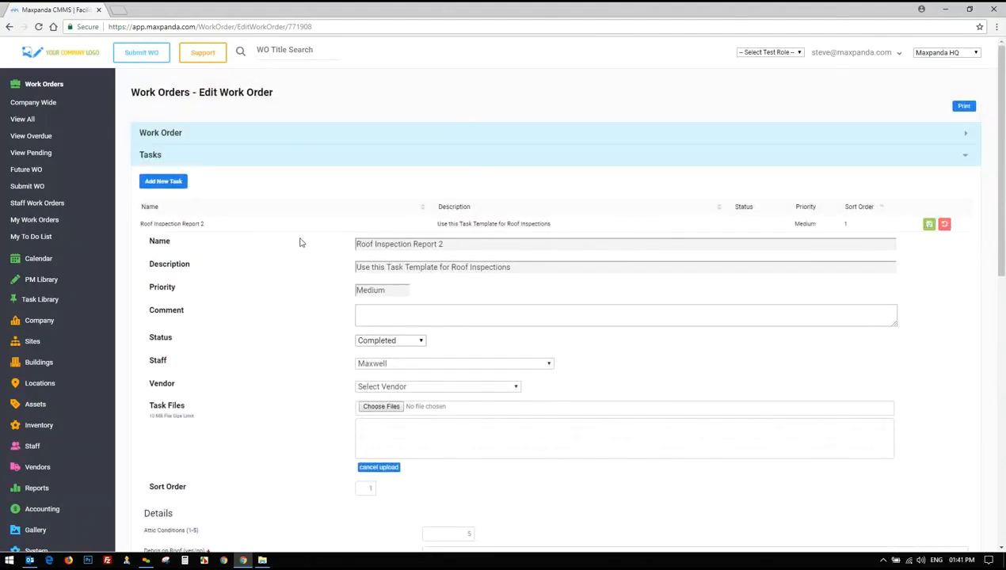
pyautogui.click(944, 224)
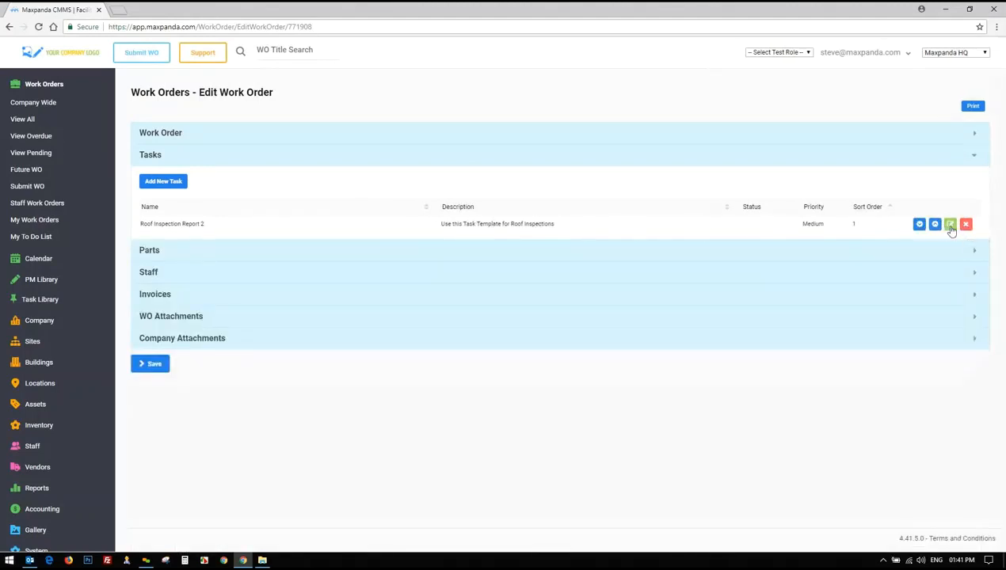
pyautogui.click(951, 225)
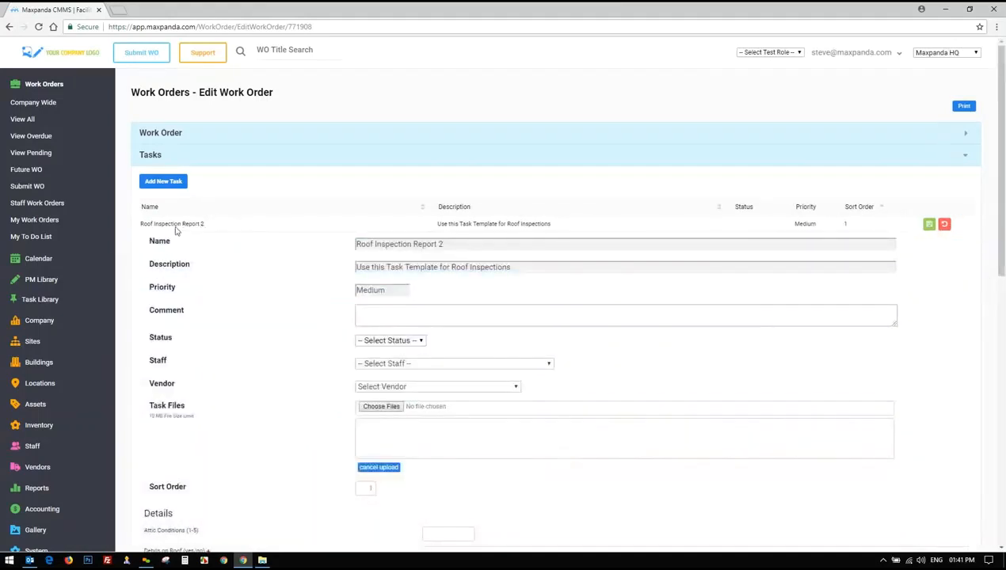
pyautogui.click(944, 224)
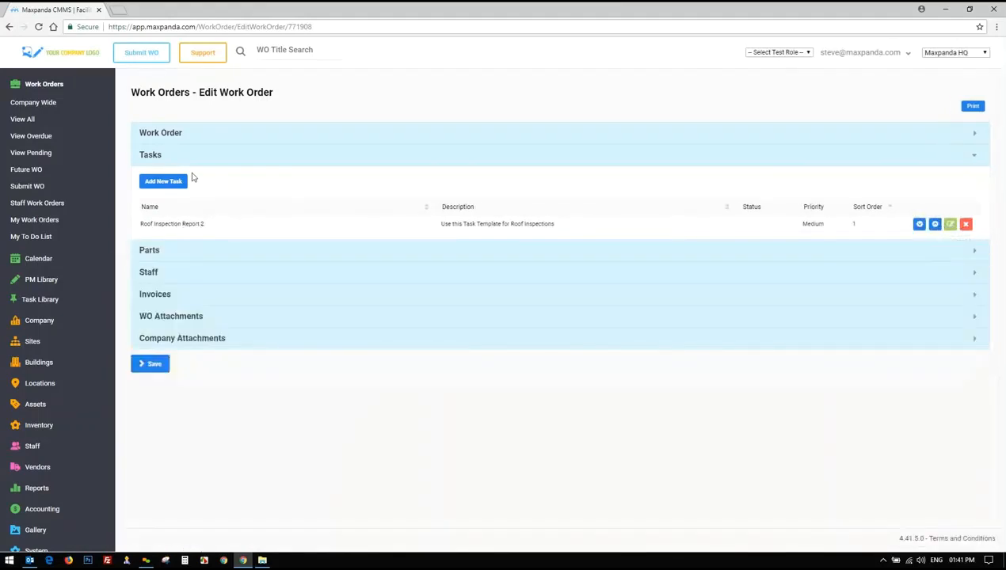
# - Add the Full Check List task to the work order
pyautogui.click(167, 182)
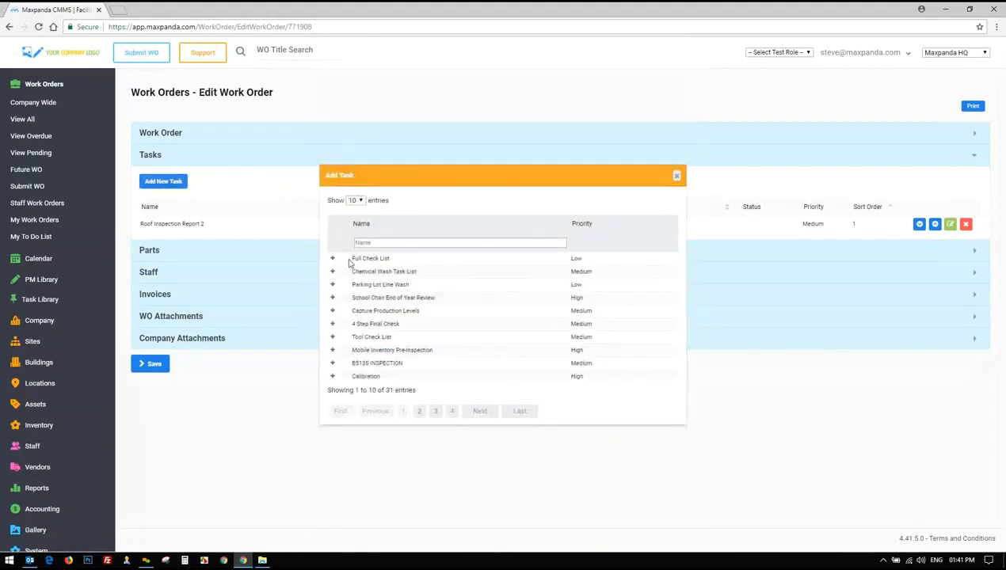
pyautogui.click(333, 261)
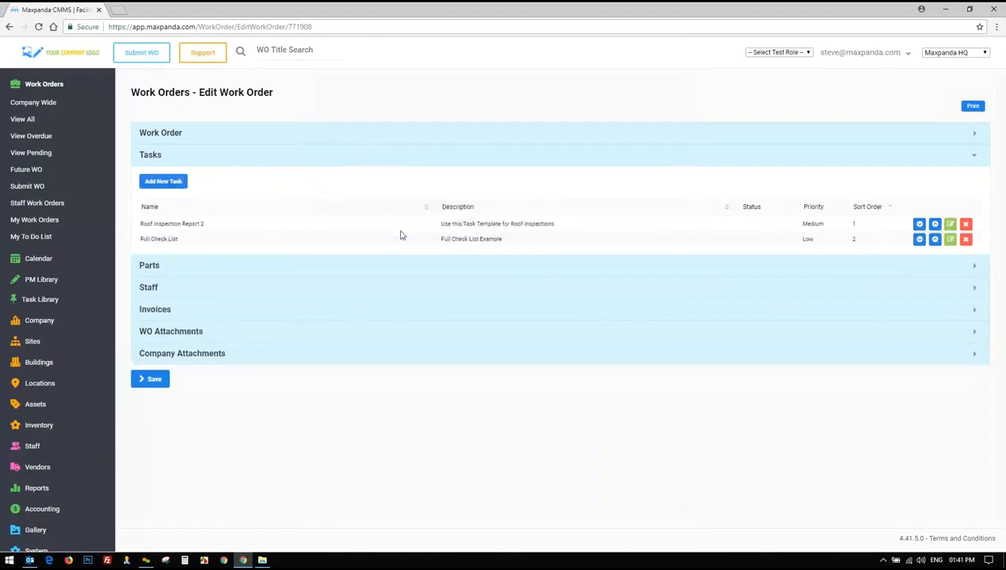
# - Reopen the Roof Inspection Report 2 task to look at its fields
pyautogui.click(950, 224)
pyautogui.click(943, 223)
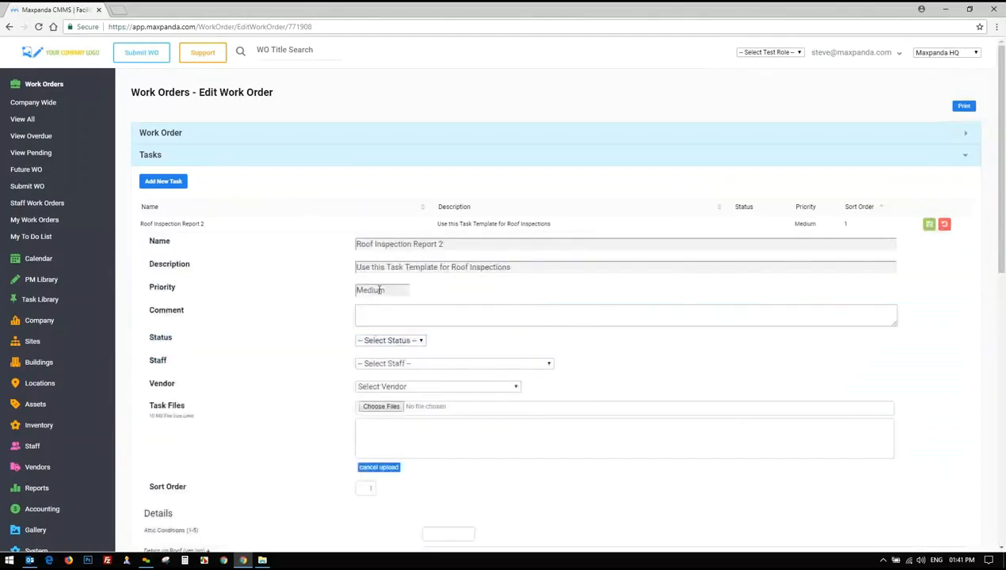
# - Look through the roof inspection task's Attic Conditions, Debris on Roof and Inspection Date fields, including the date's time entry
pyautogui.scroll(-4, 339, 292)
pyautogui.click(450, 219)
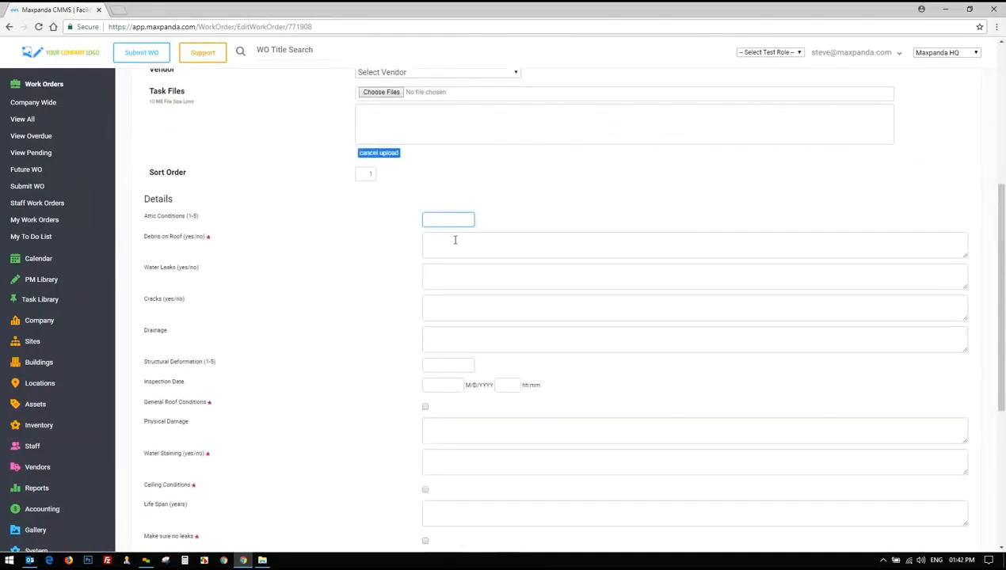
pyautogui.click(452, 246)
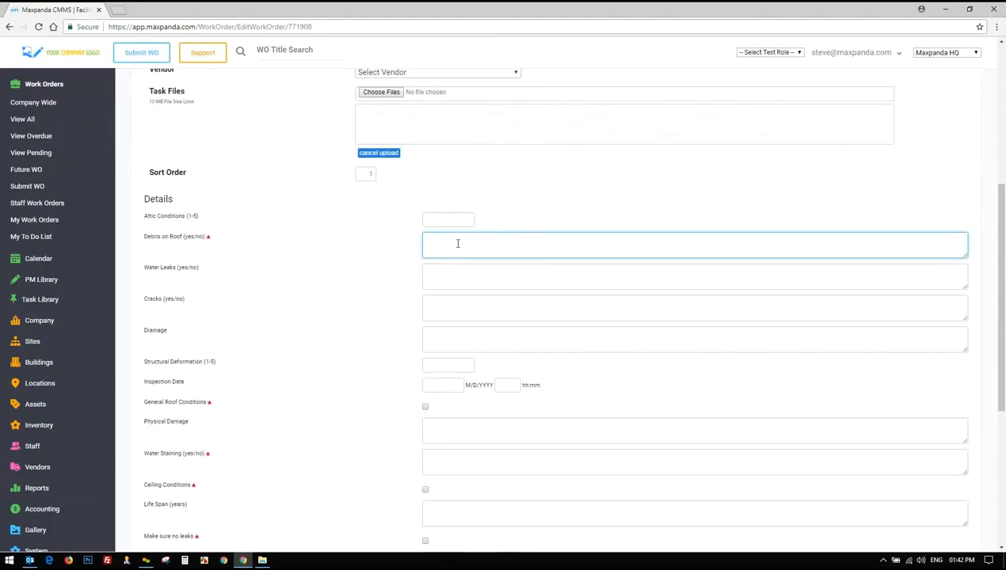
pyautogui.scroll(-2, 458, 243)
pyautogui.click(441, 281)
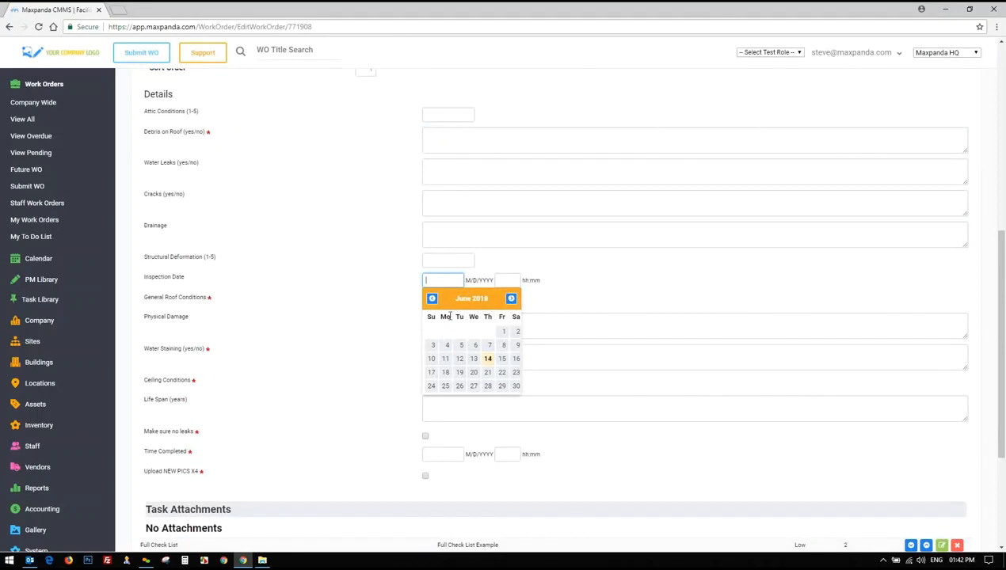
pyautogui.click(565, 274)
pyautogui.click(510, 282)
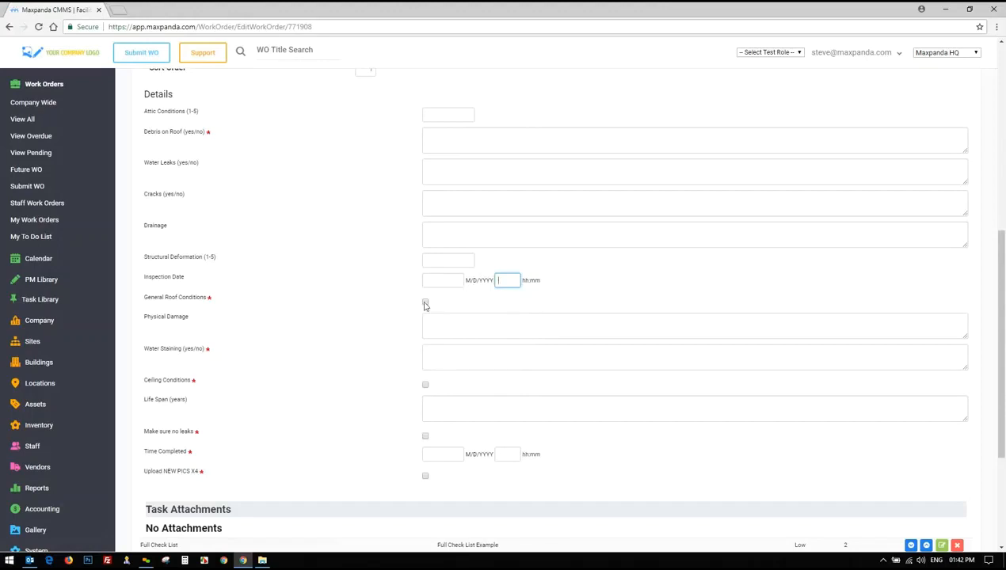
# - Try checking General Roof Conditions, Ceiling Conditions and Make sure no leaks in the roof inspection task's details
pyautogui.click(425, 303)
pyautogui.click(425, 385)
pyautogui.click(425, 435)
pyautogui.scroll(3, 319, 369)
pyautogui.scroll(-1, 320, 369)
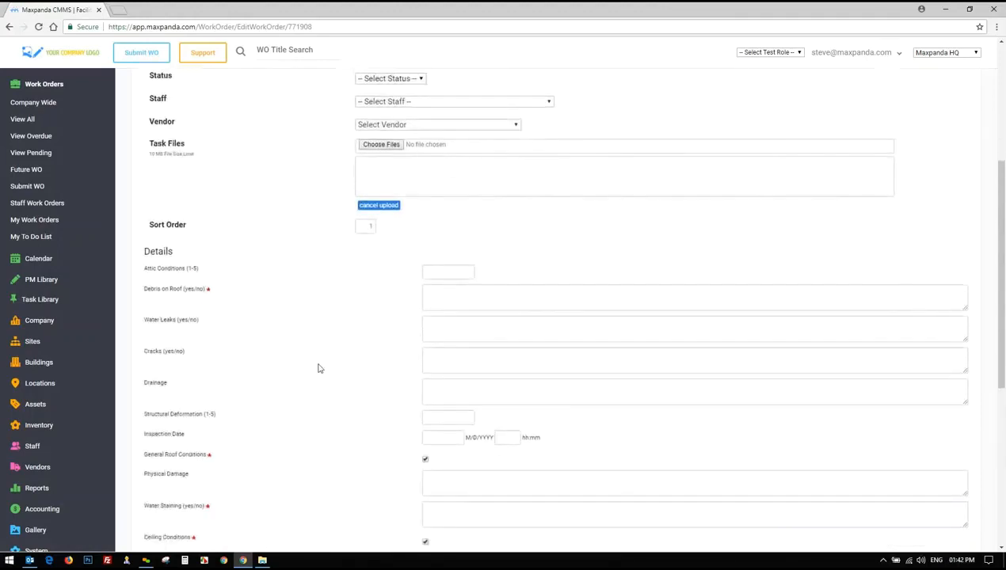
pyautogui.scroll(4, 317, 366)
# - Discard the roof inspection task's edits, and delete it and the Full Check List task from the work order
pyautogui.click(945, 227)
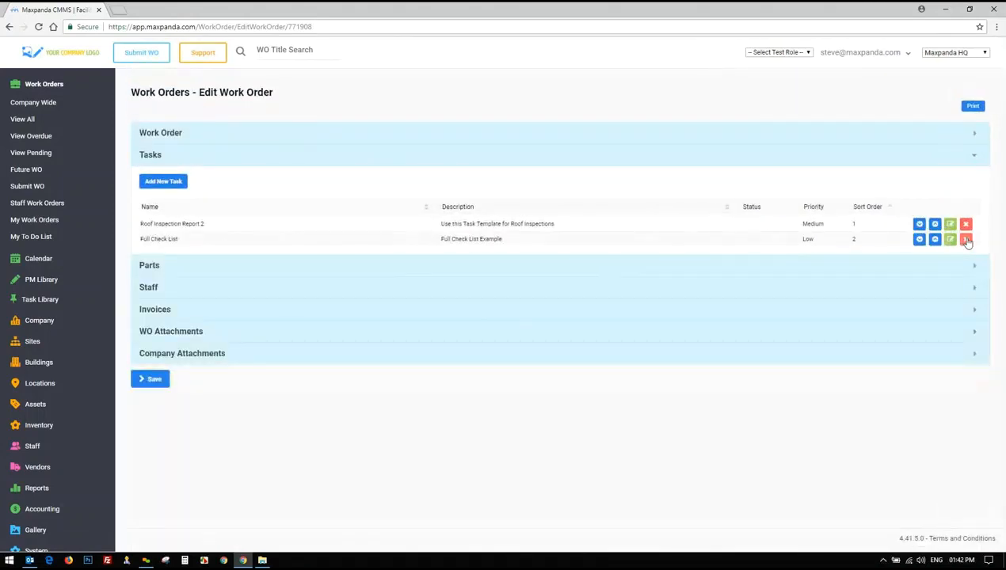
pyautogui.click(966, 239)
pyautogui.click(966, 227)
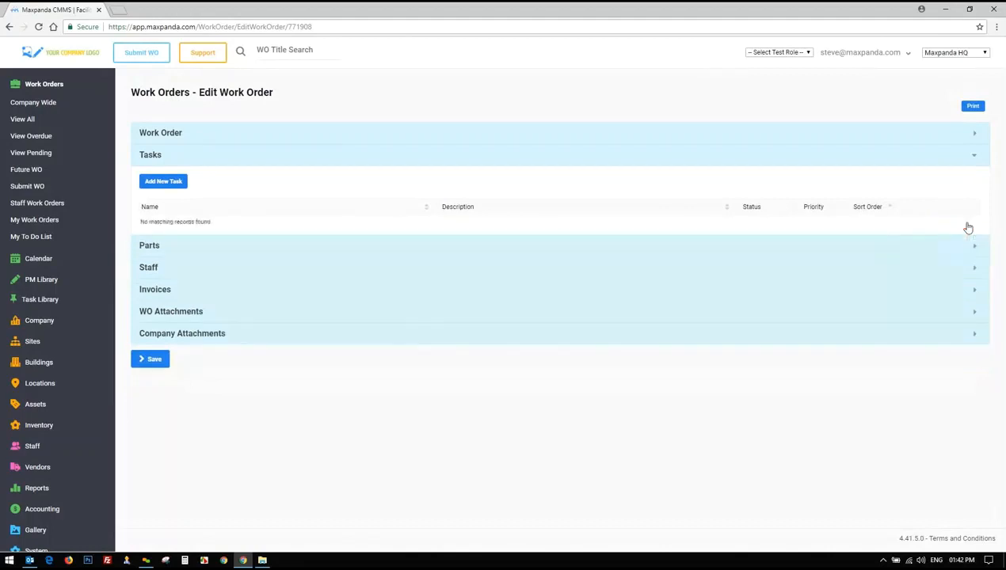
# - Add the Test Diode Compactor part that has no bin assigned to the work order's parts
pyautogui.click(172, 250)
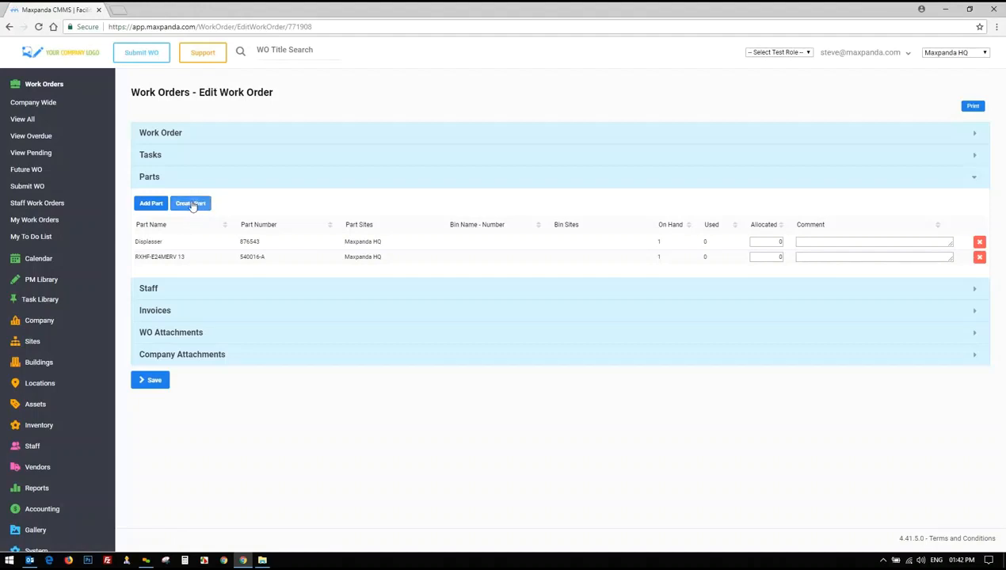
pyautogui.click(168, 132)
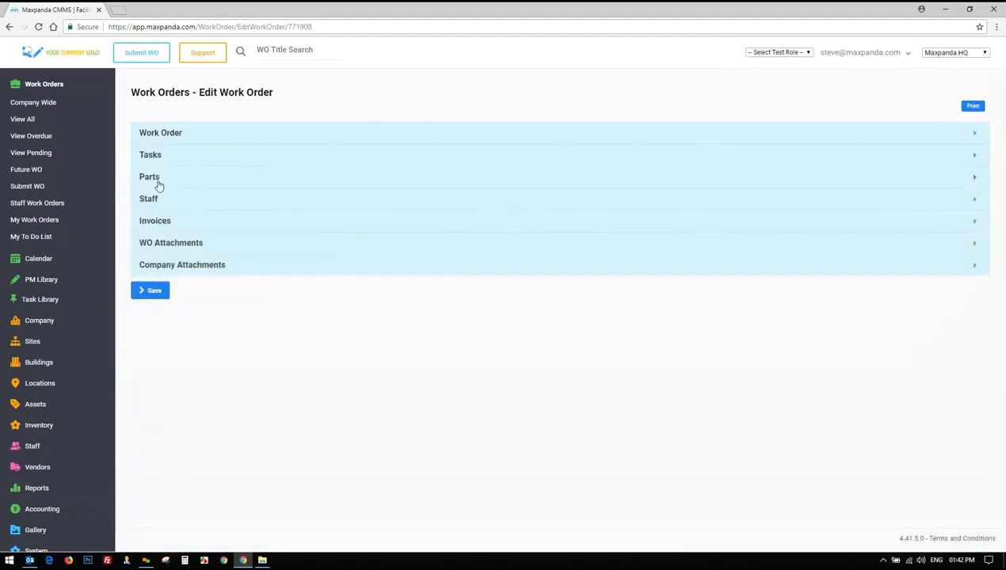
pyautogui.click(156, 184)
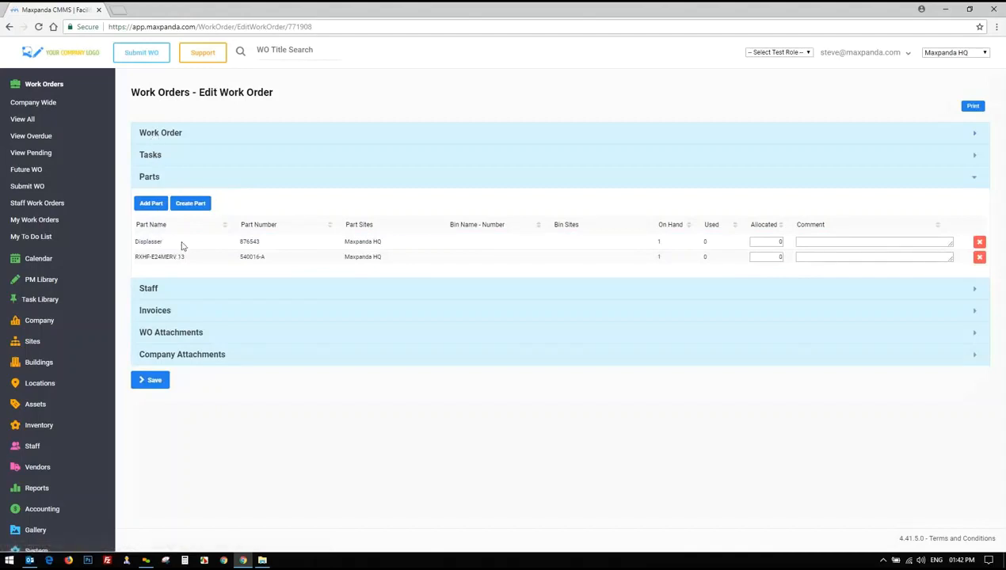
pyautogui.click(152, 206)
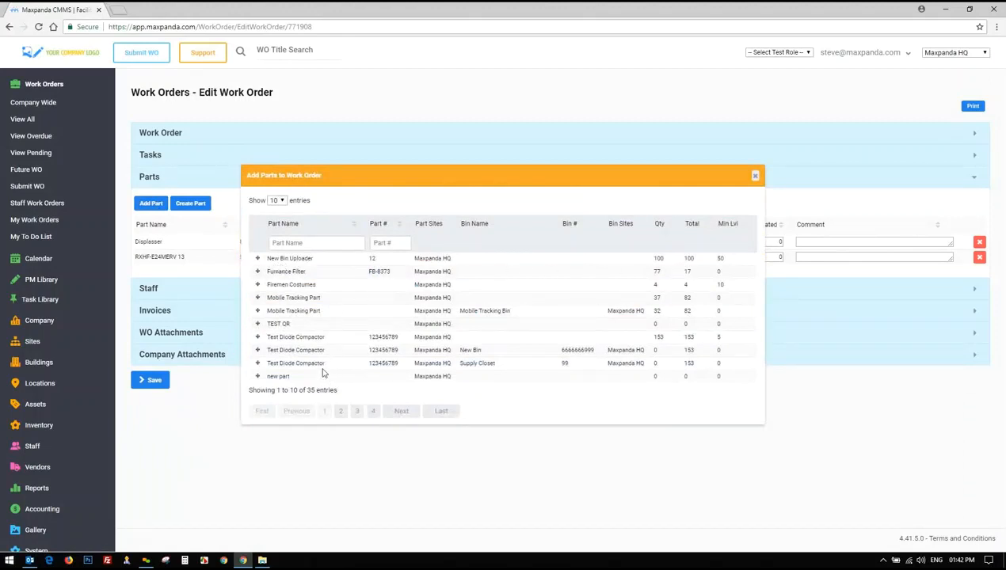
pyautogui.moveTo(338, 392); pyautogui.dragTo(306, 392)
pyautogui.click(258, 337)
pyautogui.click(755, 176)
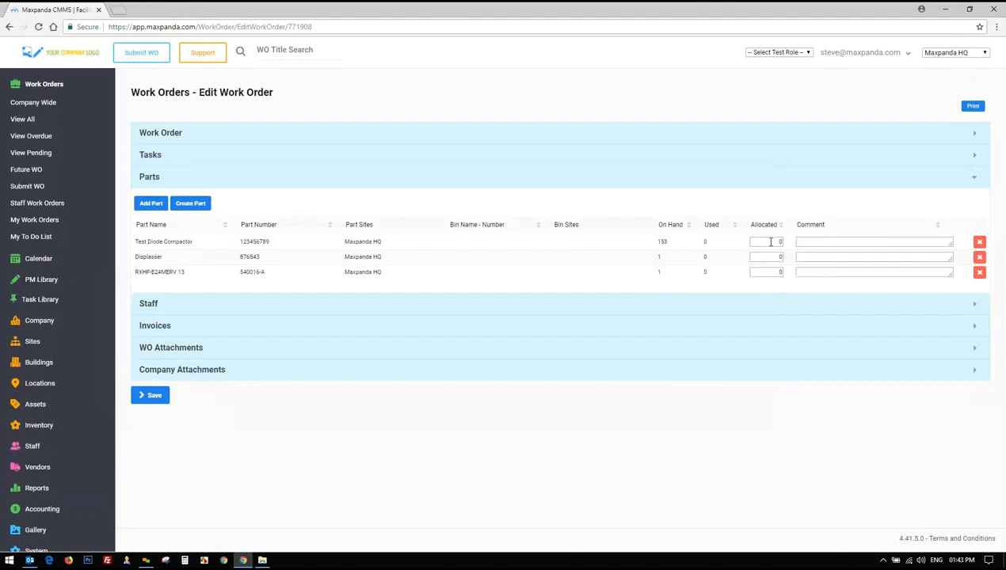
pyautogui.moveTo(658, 241); pyautogui.dragTo(669, 243)
pyautogui.click(668, 407)
# - Add a first staff member from the staff list to the work order
pyautogui.click(159, 309)
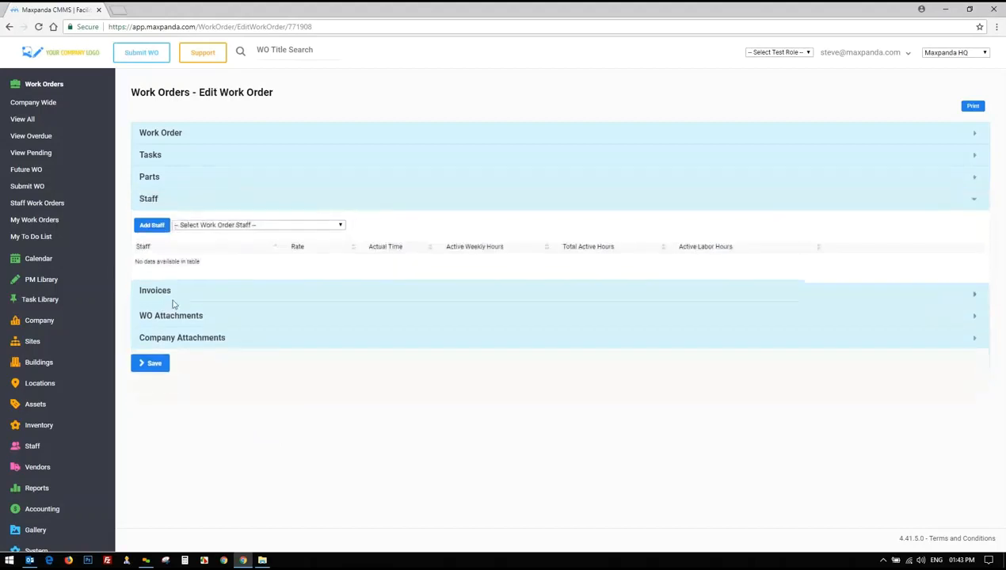
pyautogui.click(256, 227)
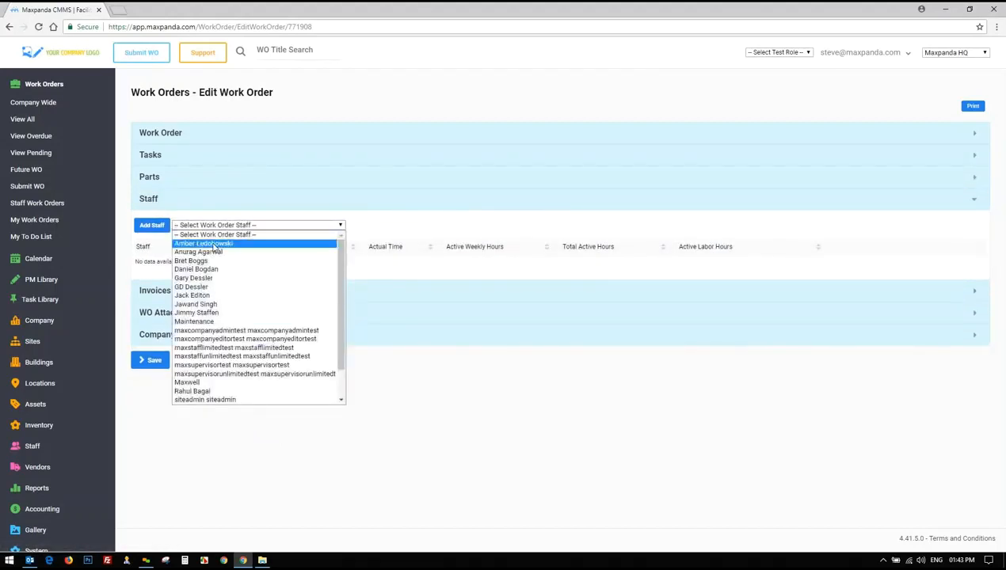
pyautogui.click(195, 304)
pyautogui.click(180, 226)
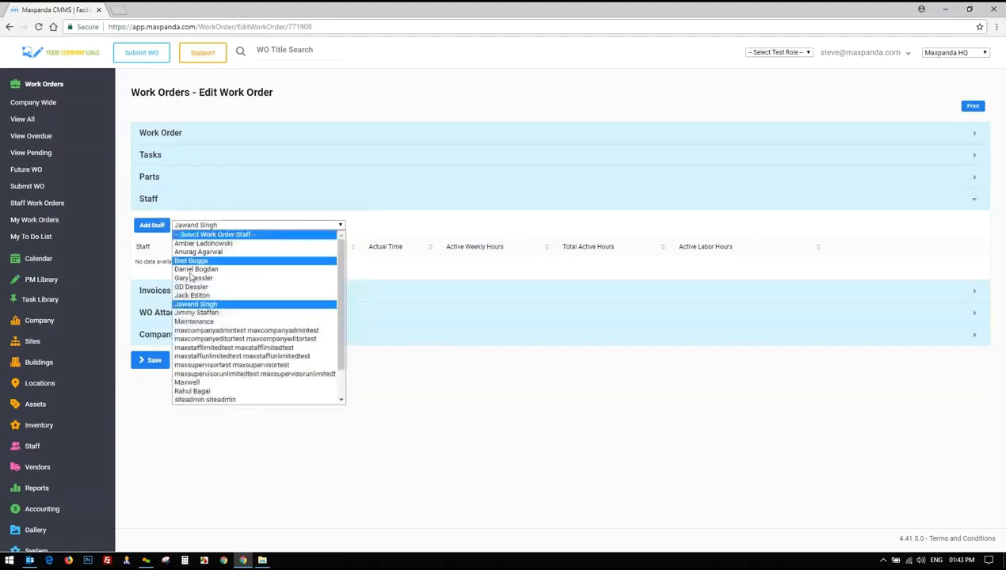
pyautogui.click(195, 313)
pyautogui.click(151, 226)
# - Add Maintenance and one further staff member to the work order's staff
pyautogui.click(202, 227)
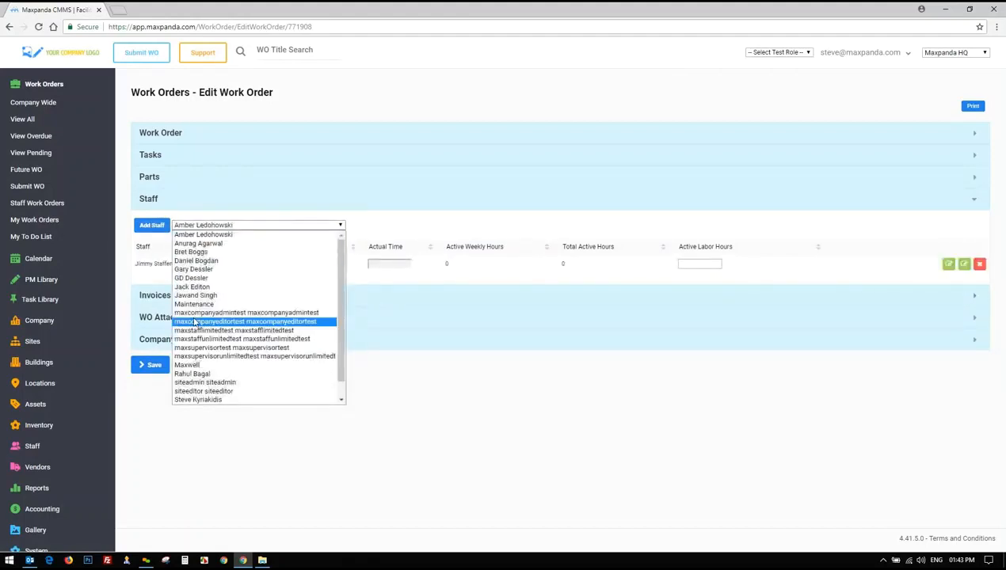
pyautogui.click(194, 304)
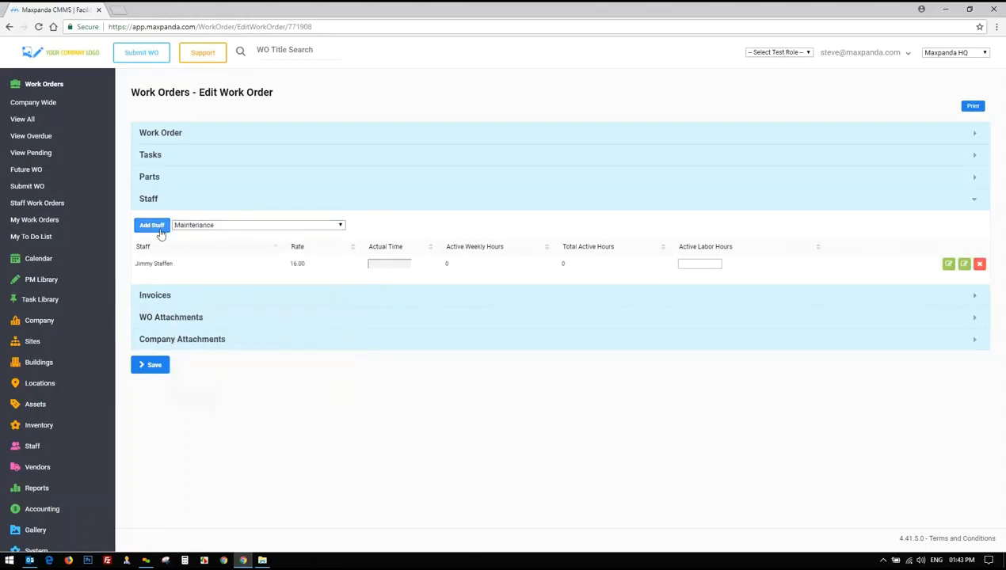
pyautogui.click(160, 229)
pyautogui.click(198, 226)
pyautogui.click(194, 341)
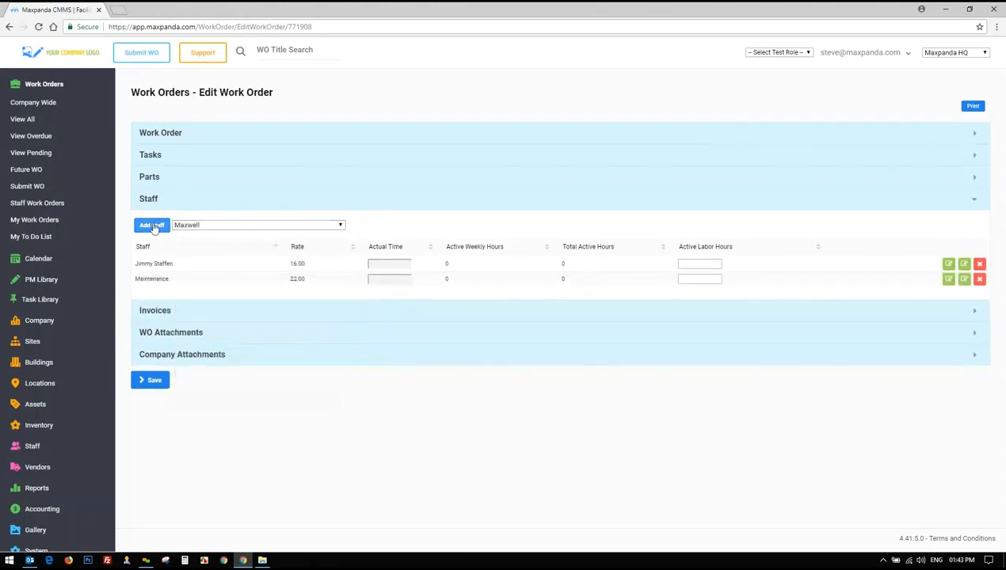
pyautogui.click(155, 228)
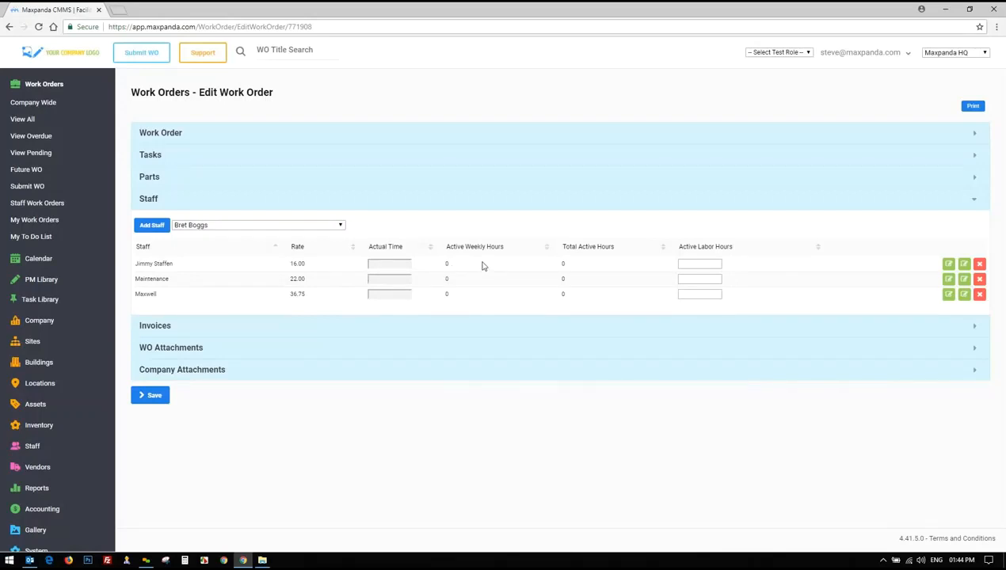
# - Examine the first staff member's weekly hours and rate, and check the Active Labor Hours time picker without choosing a time
pyautogui.moveTo(444, 267); pyautogui.dragTo(451, 268)
pyautogui.moveTo(140, 264); pyautogui.dragTo(327, 266)
pyautogui.click(716, 265)
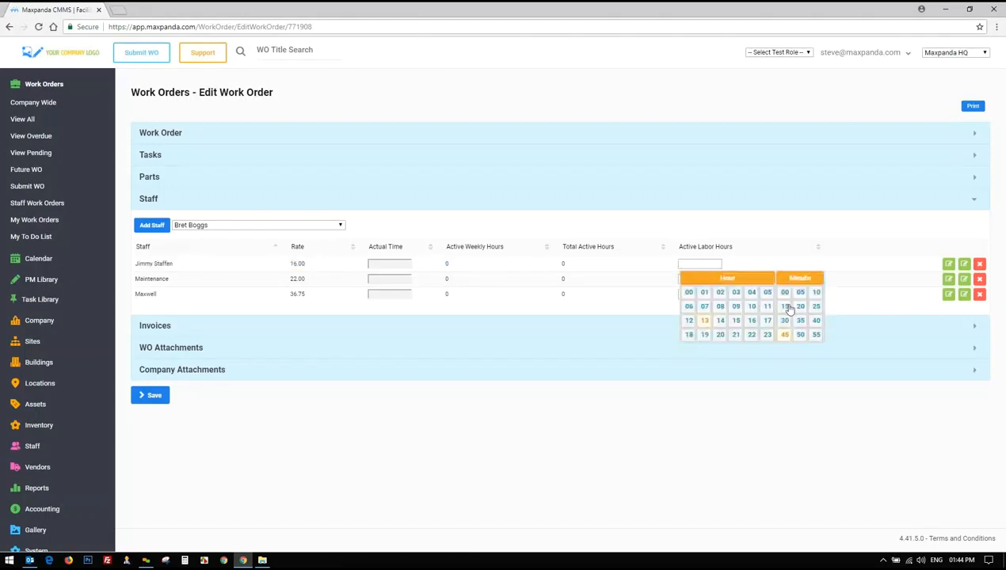
pyautogui.click(715, 448)
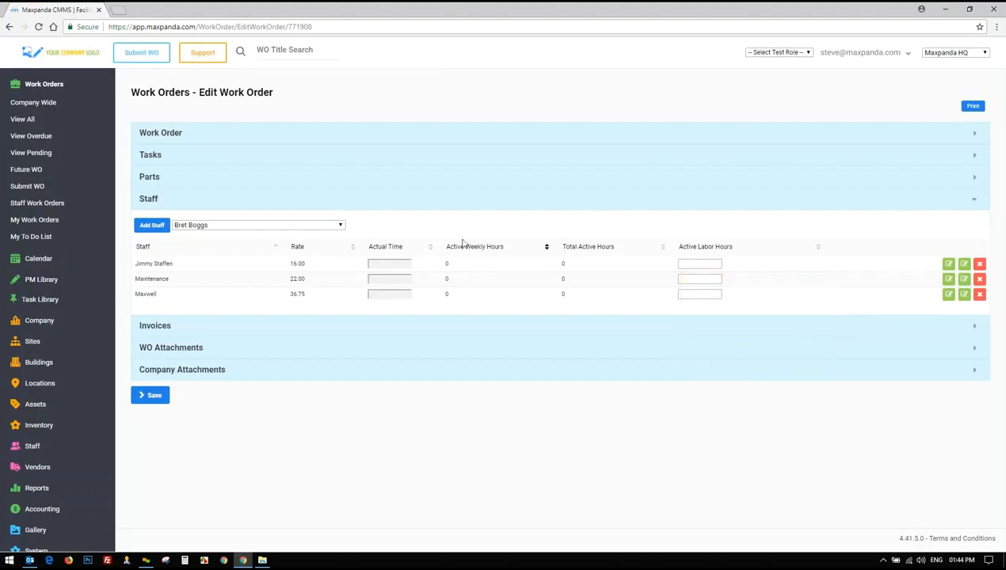
pyautogui.click(703, 264)
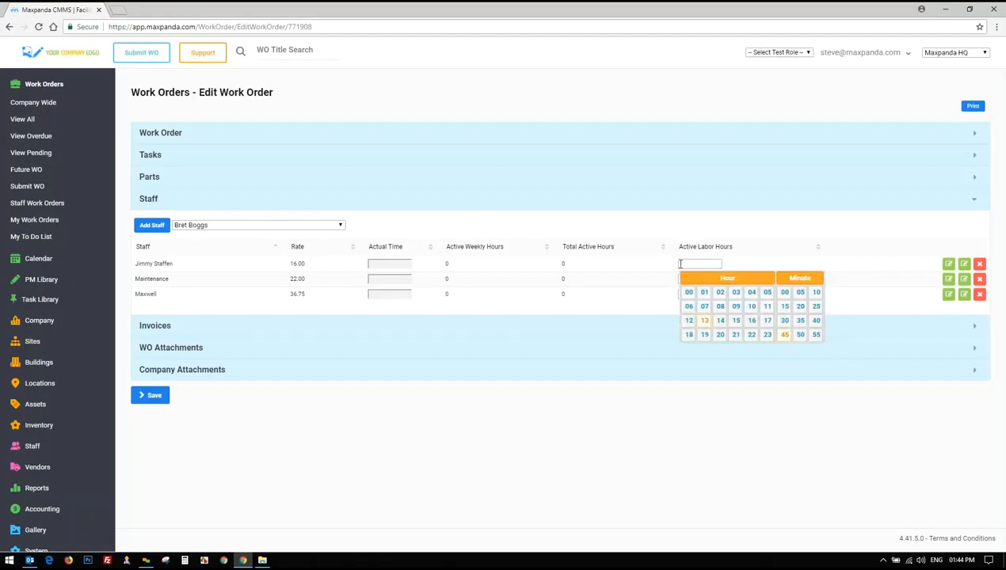
pyautogui.click(672, 234)
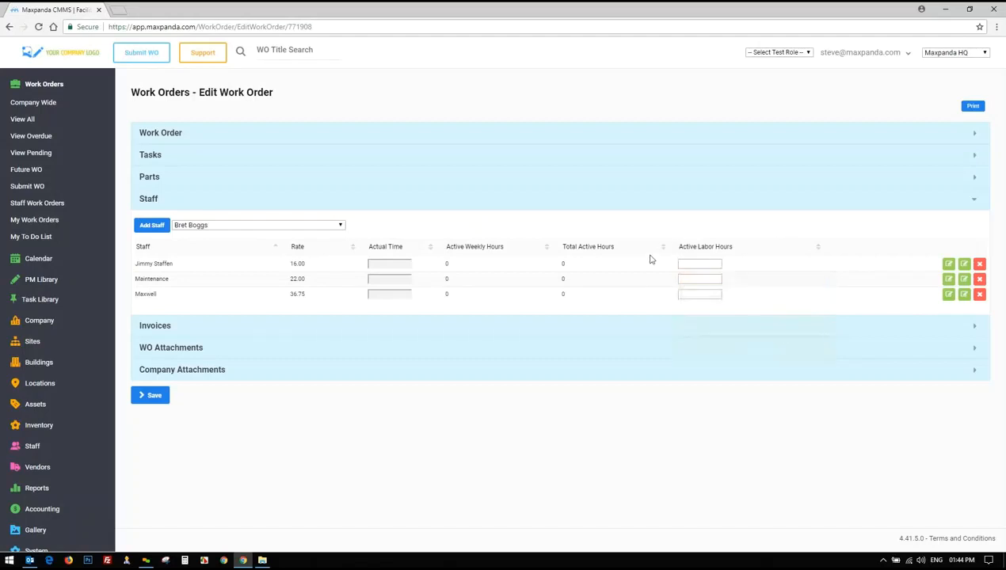
# - Add the Acme Electric invoice for $409.50 dated 2/18/2014 to the work order
pyautogui.click(161, 328)
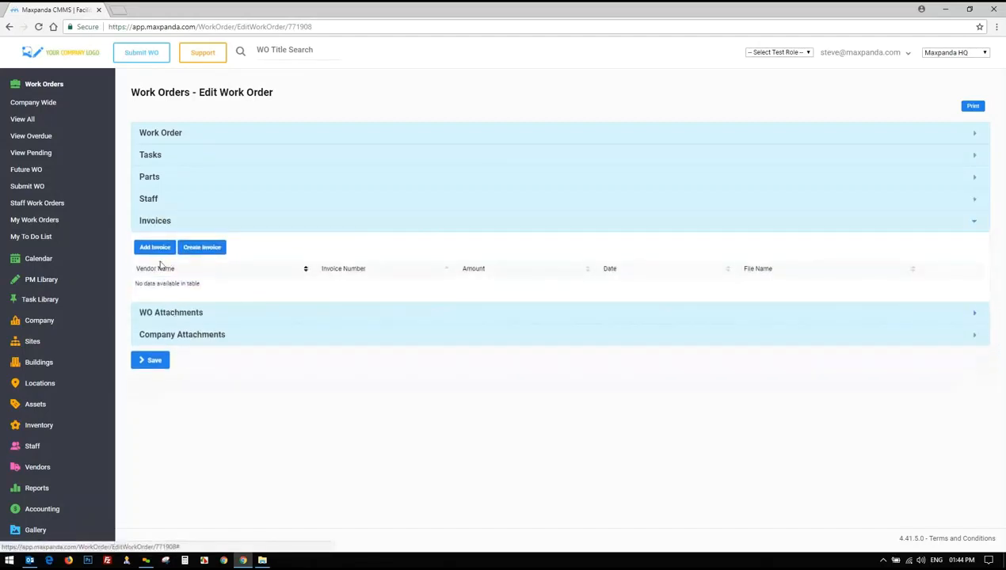
pyautogui.click(156, 250)
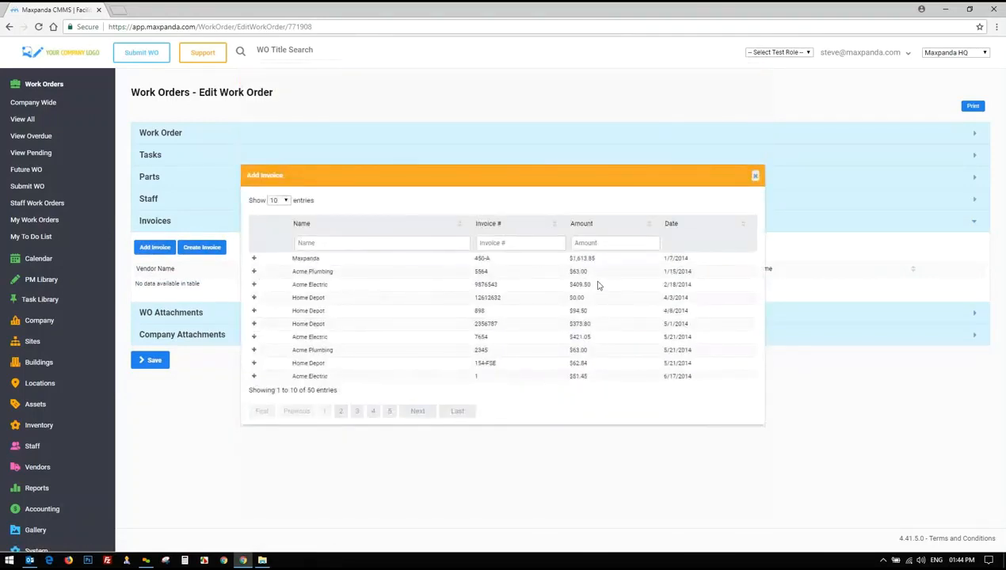
pyautogui.moveTo(600, 283)
pyautogui.mouseDown()
pyautogui.moveTo(411, 283)
pyautogui.moveTo(594, 284)
pyautogui.mouseUp()
pyautogui.moveTo(290, 284); pyautogui.dragTo(553, 286)
pyautogui.click(253, 285)
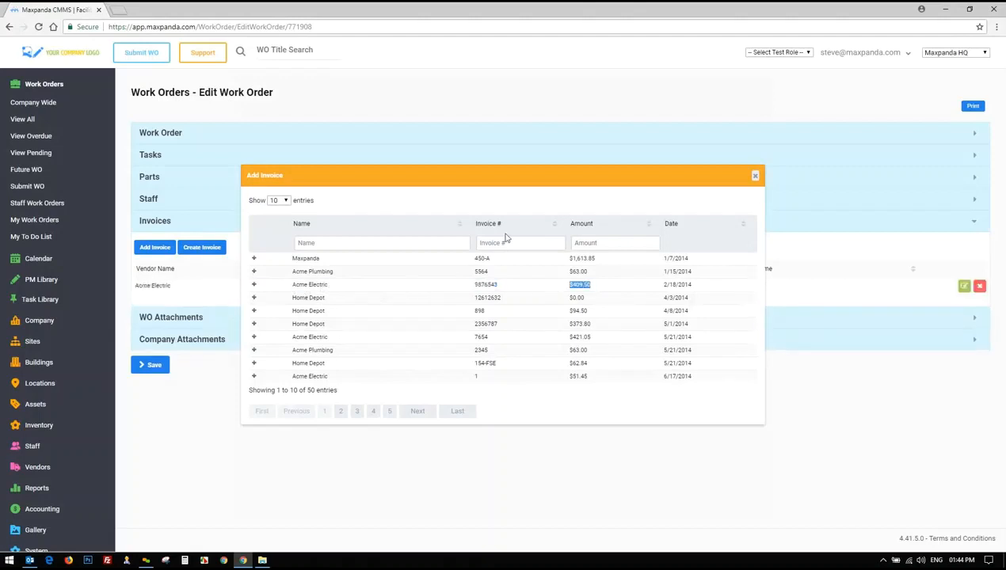
pyautogui.click(755, 175)
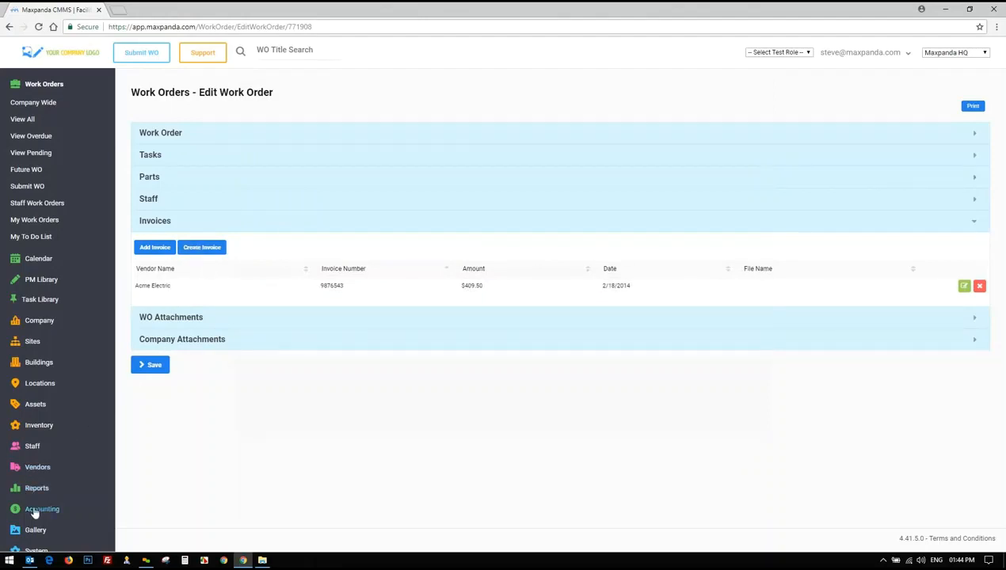
# - Look at the accounting options for invoices and check the work order's own attachments
pyautogui.click(59, 509)
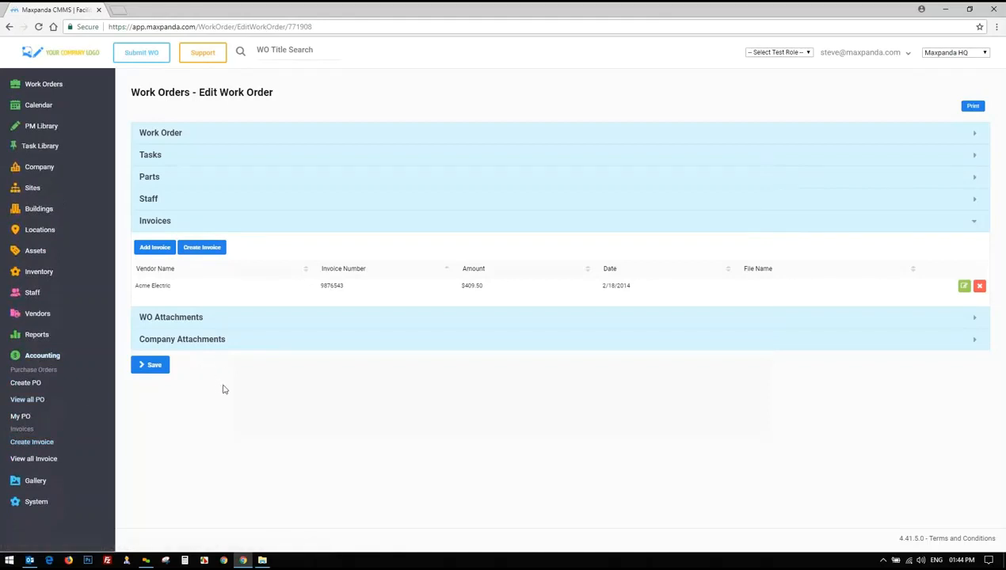
pyautogui.click(177, 318)
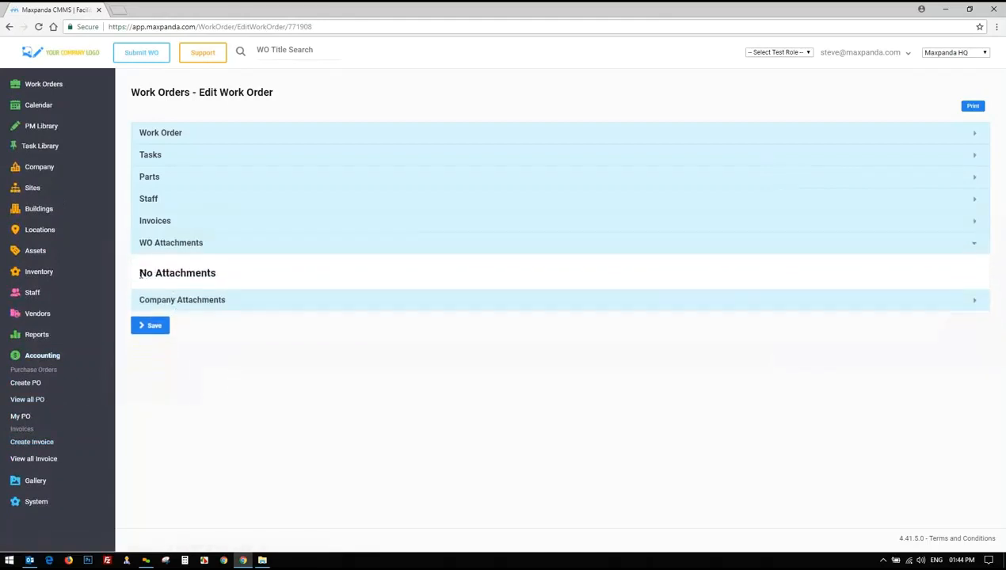
pyautogui.moveTo(140, 273); pyautogui.dragTo(227, 275)
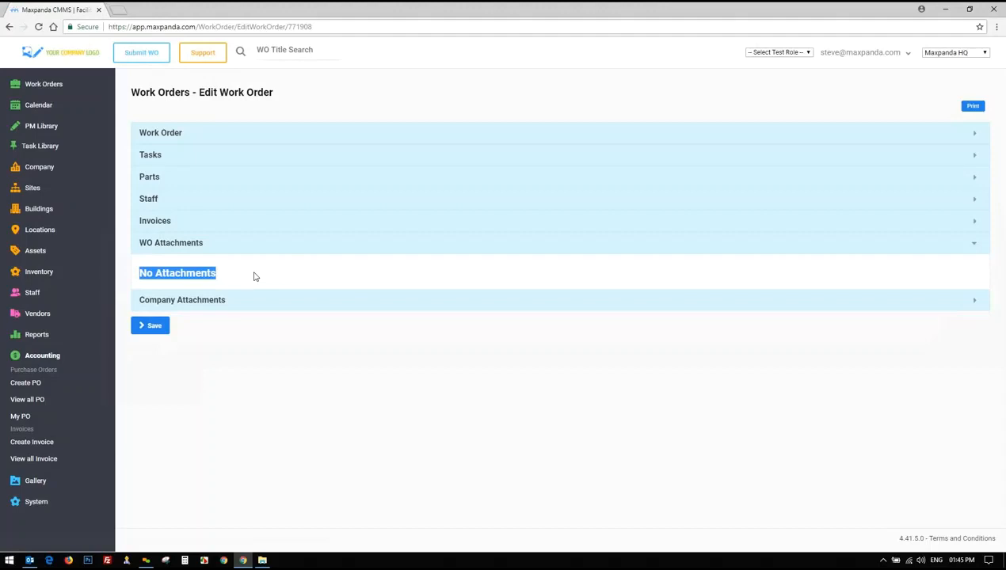
# - Examine the company attachments for locations, assets and parts, and enlarge the picture of the black rooftop unit under Assets
pyautogui.click(204, 303)
pyautogui.scroll(-2, 203, 307)
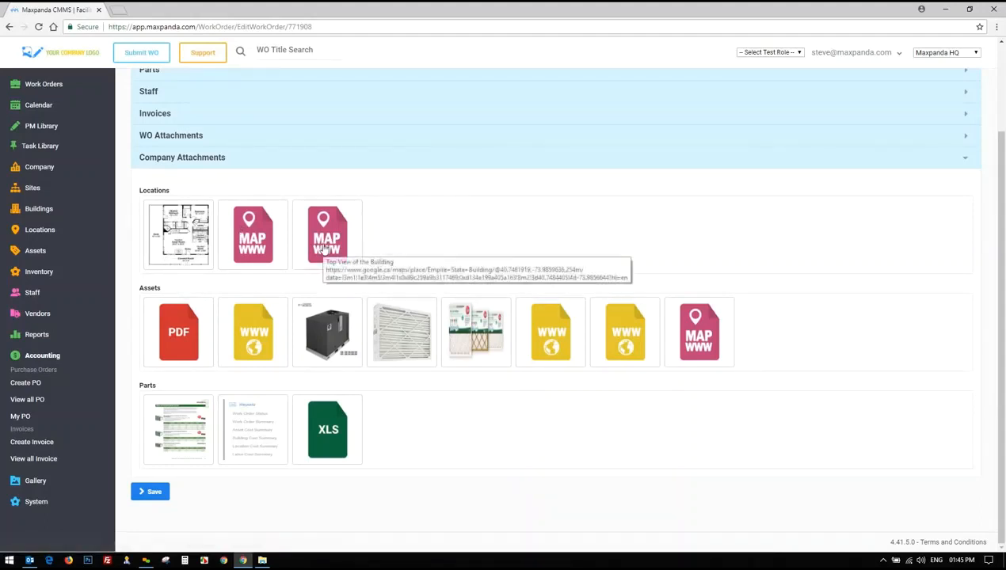
pyautogui.moveTo(139, 291); pyautogui.dragTo(161, 290)
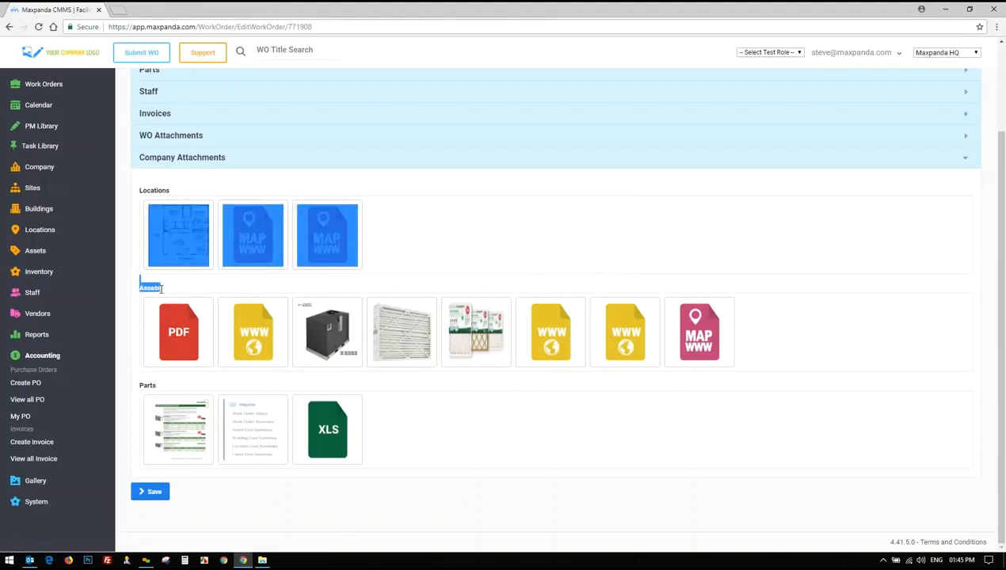
pyautogui.click(161, 290)
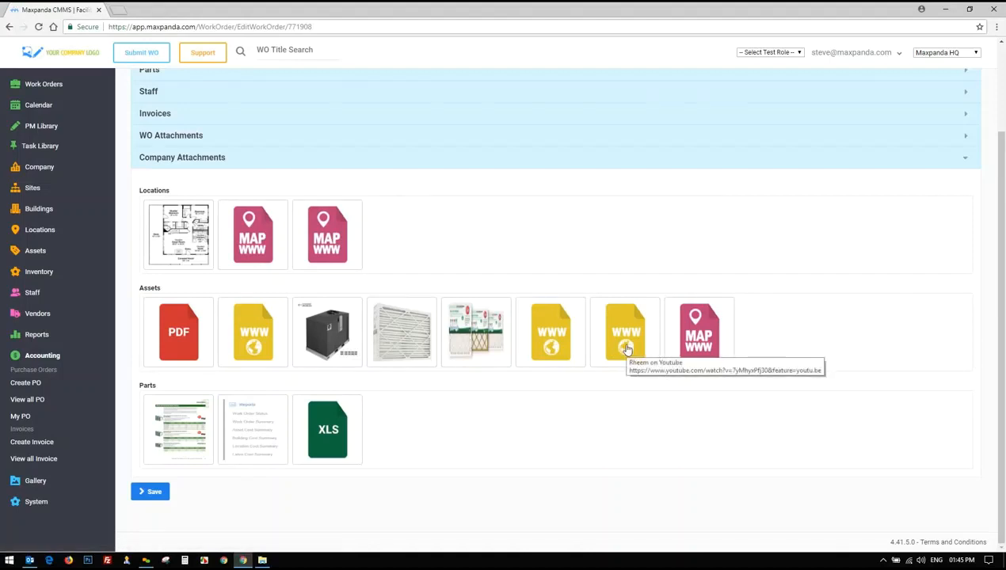
pyautogui.click(324, 342)
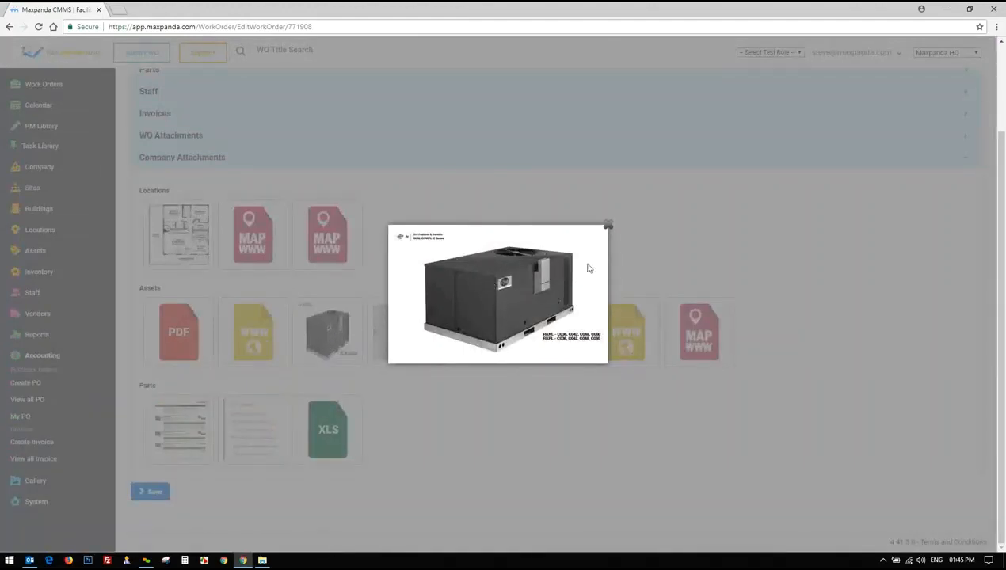
pyautogui.doubleClick(500, 282)
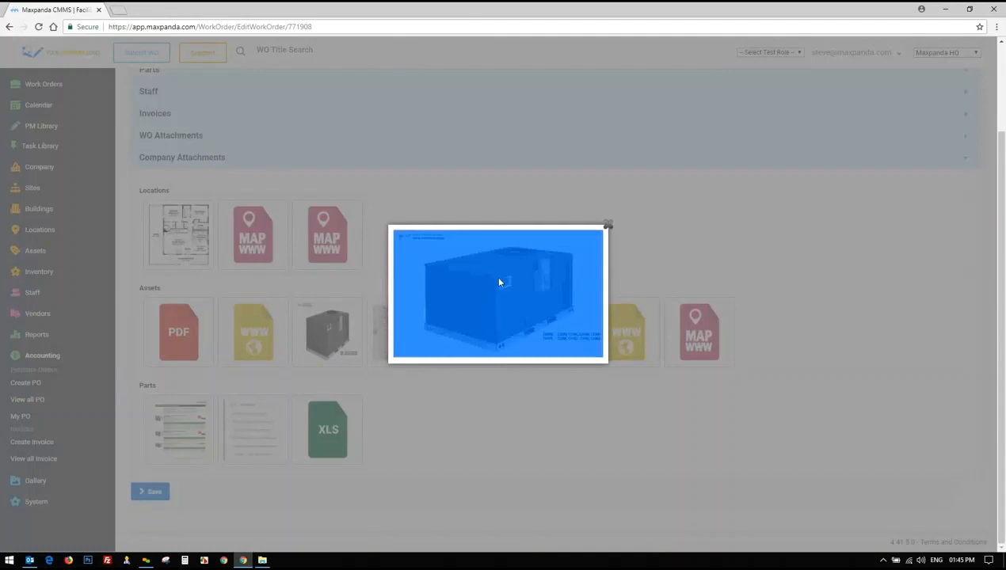
# - Close the enlarged attachment picture and approve the pending work order from its Work Order details
pyautogui.click(607, 225)
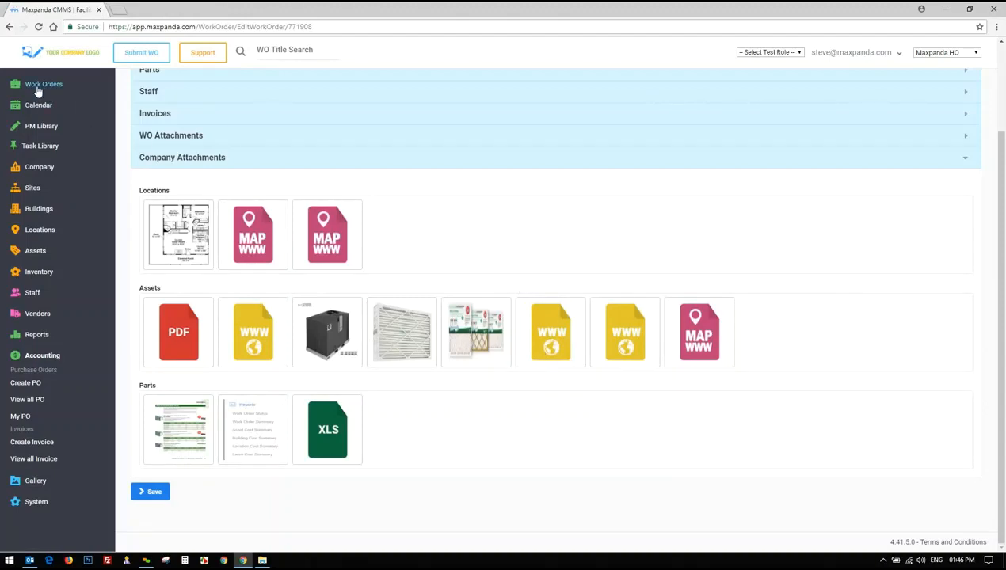
pyautogui.scroll(2, 156, 367)
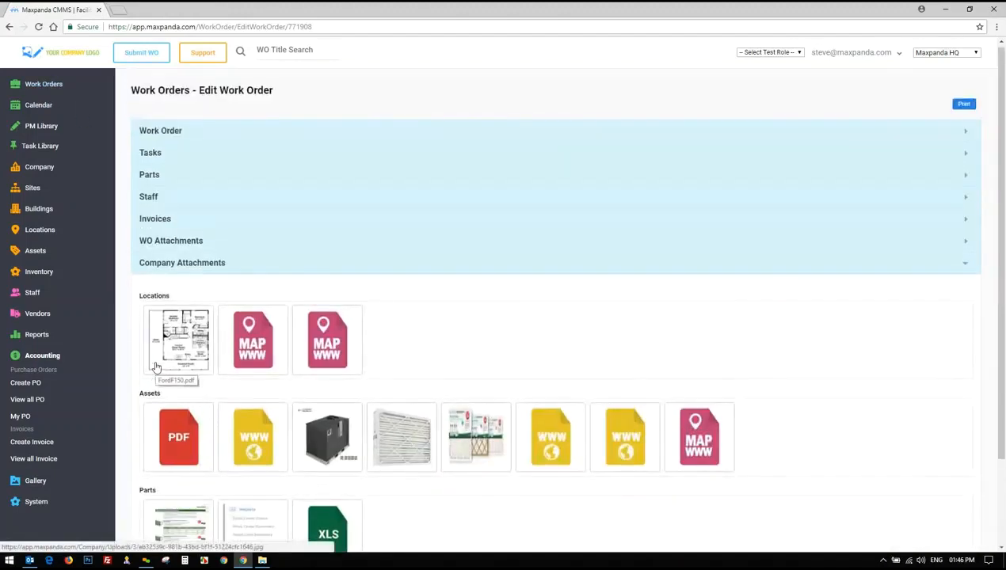
pyautogui.click(291, 137)
pyautogui.scroll(-2, 285, 237)
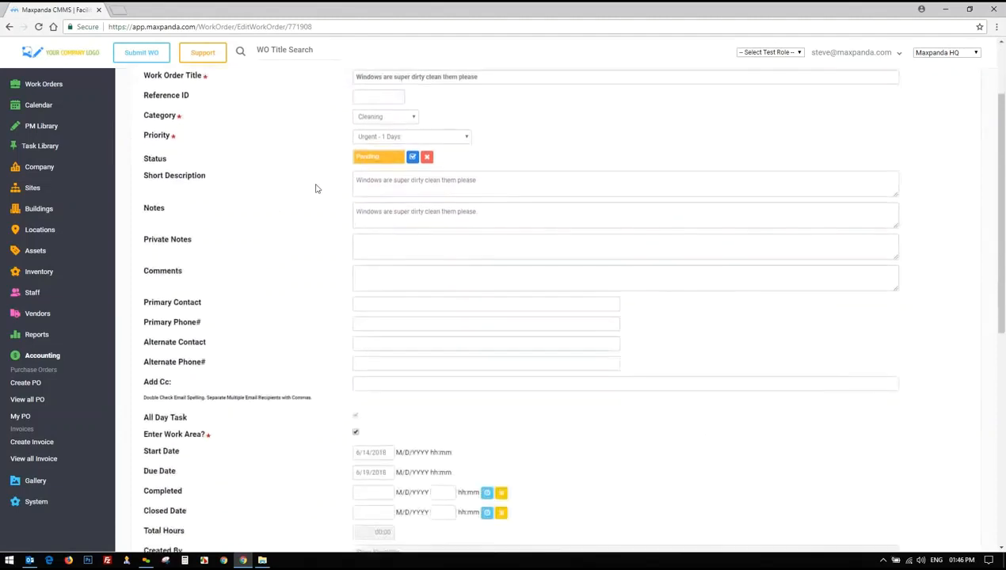
pyautogui.click(413, 158)
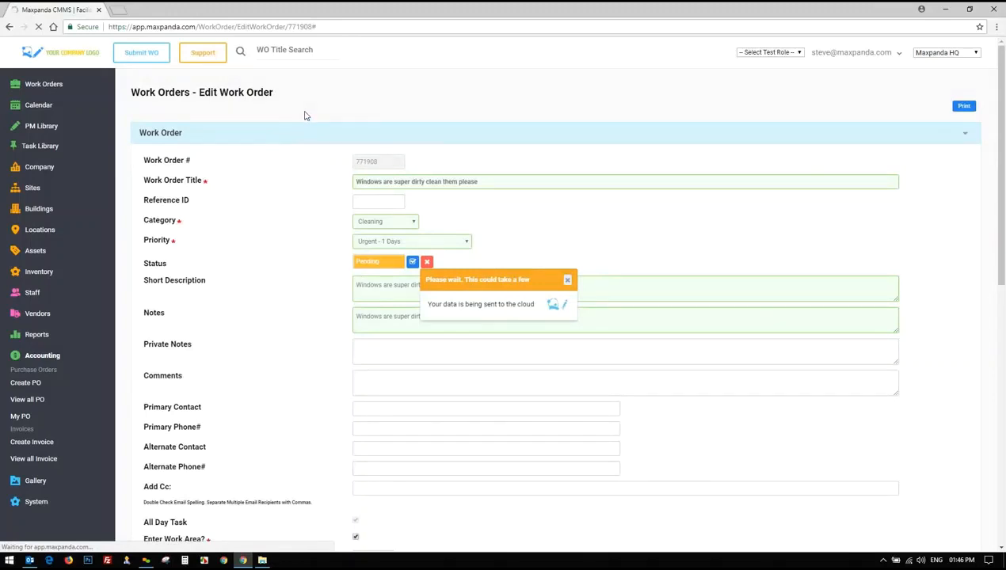
pyautogui.scroll(-15, 278, 357)
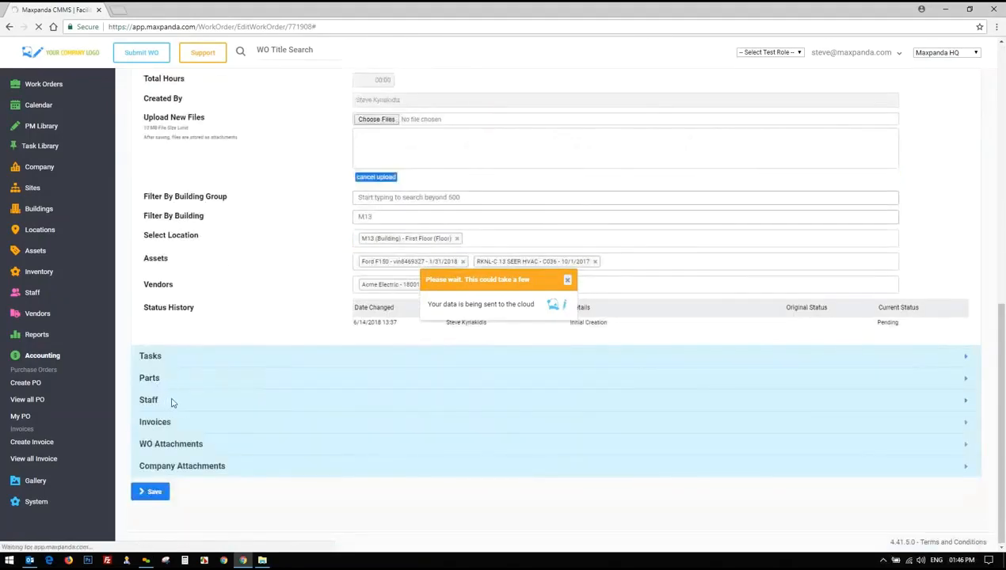
pyautogui.scroll(4, 295, 287)
pyautogui.scroll(2, 297, 284)
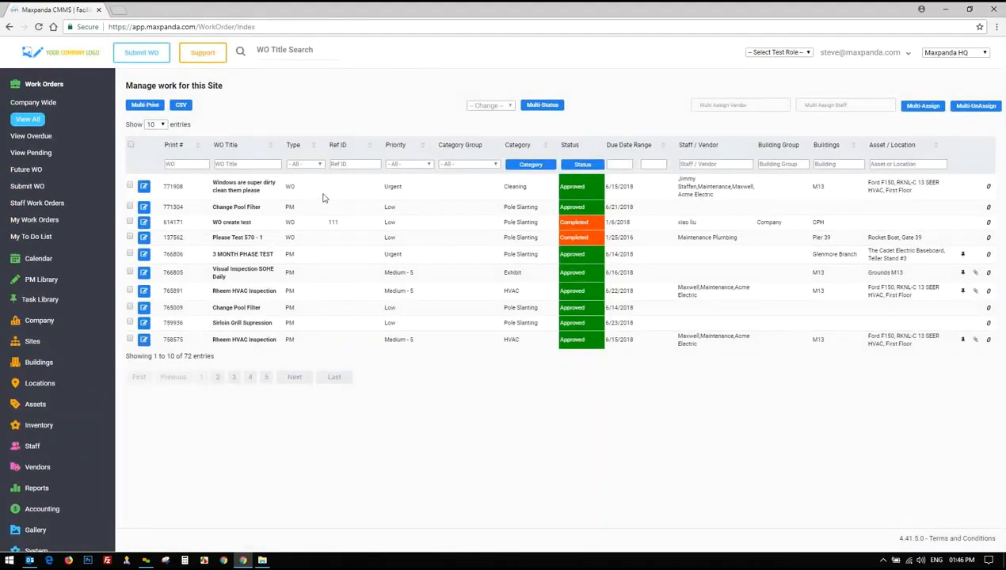
# - Examine the dirty windows work order in the list: its assigned staff and vendor, due date, title and category
pyautogui.tripleClick(695, 188)
pyautogui.click(707, 194)
pyautogui.moveTo(609, 188); pyautogui.dragTo(642, 192)
pyautogui.click(612, 187)
pyautogui.moveTo(211, 185); pyautogui.dragTo(337, 191)
pyautogui.click(209, 191)
pyautogui.moveTo(212, 184); pyautogui.dragTo(275, 184)
pyautogui.click(523, 192)
# - Open the dirty windows work order for editing and look over its status actions and details
pyautogui.click(145, 188)
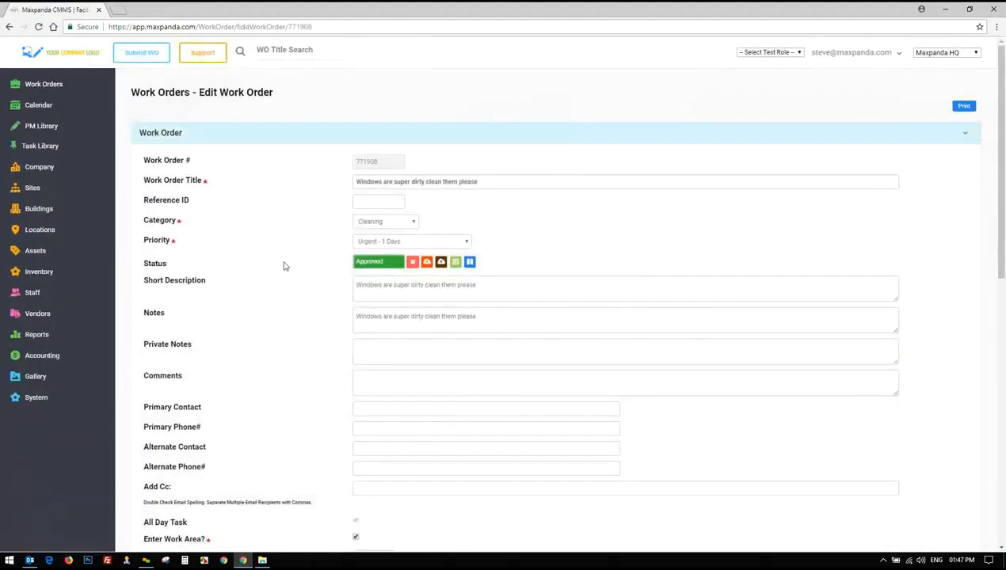
pyautogui.scroll(-1, 287, 193)
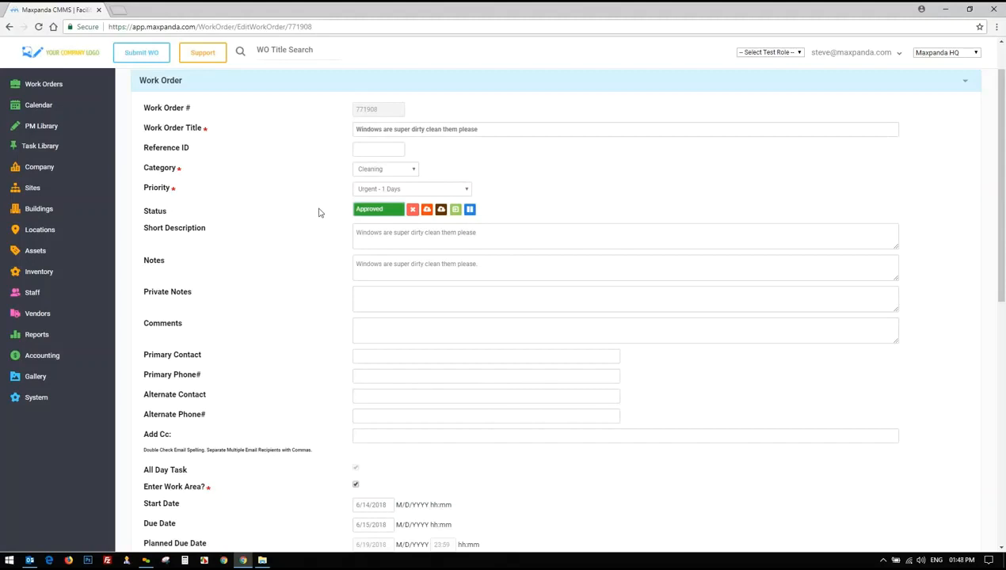
pyautogui.scroll(-2, 325, 208)
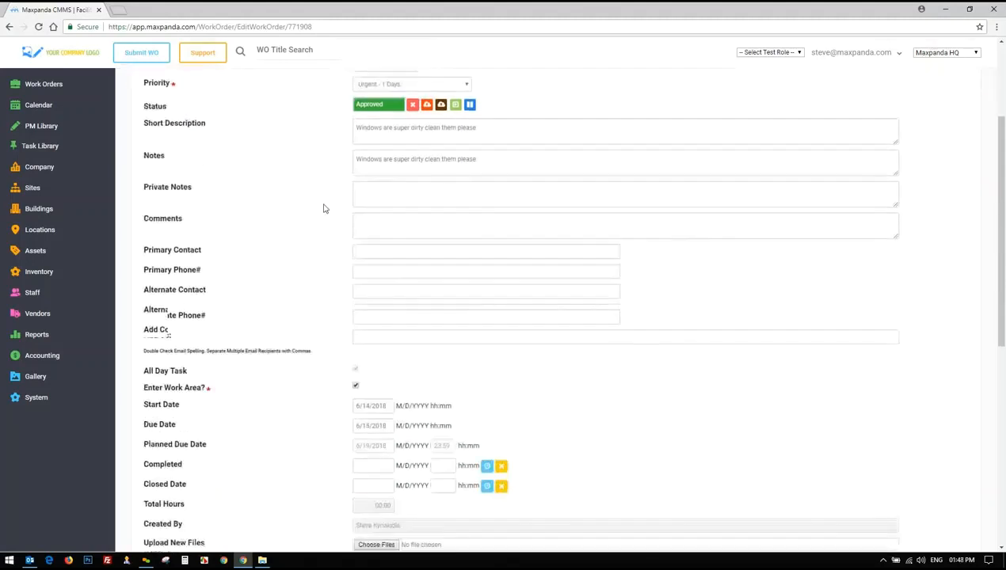
pyautogui.scroll(1, 325, 209)
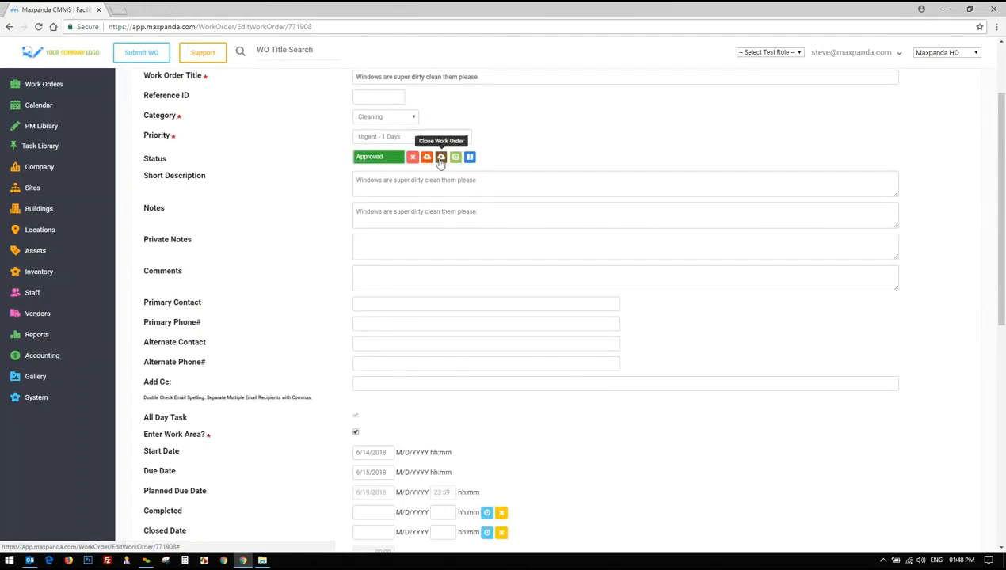
pyautogui.scroll(-10, 440, 158)
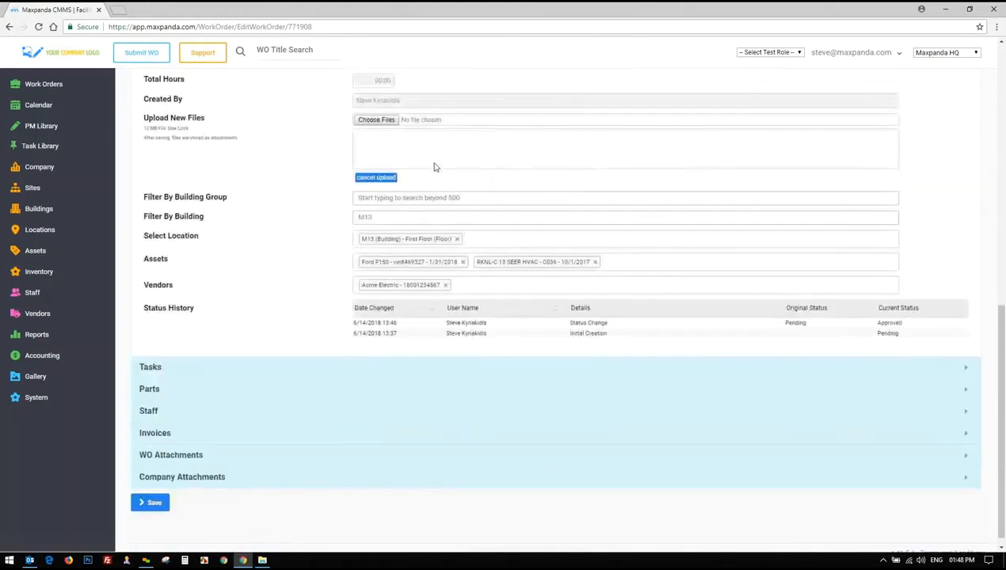
# - Check the work order's tasks and set the allocated quantity of the Test Diode Compactor part to 3
pyautogui.click(200, 356)
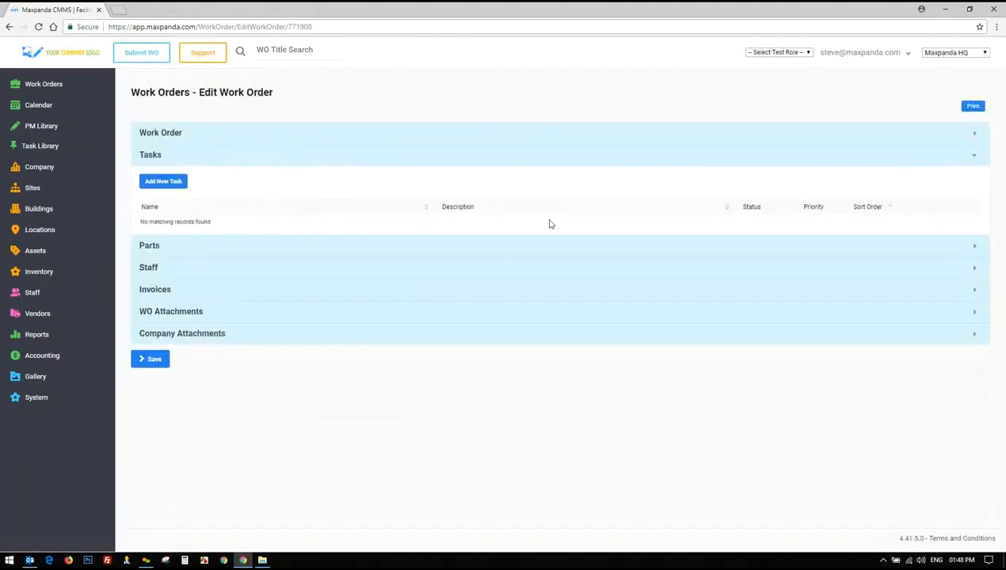
pyautogui.click(187, 249)
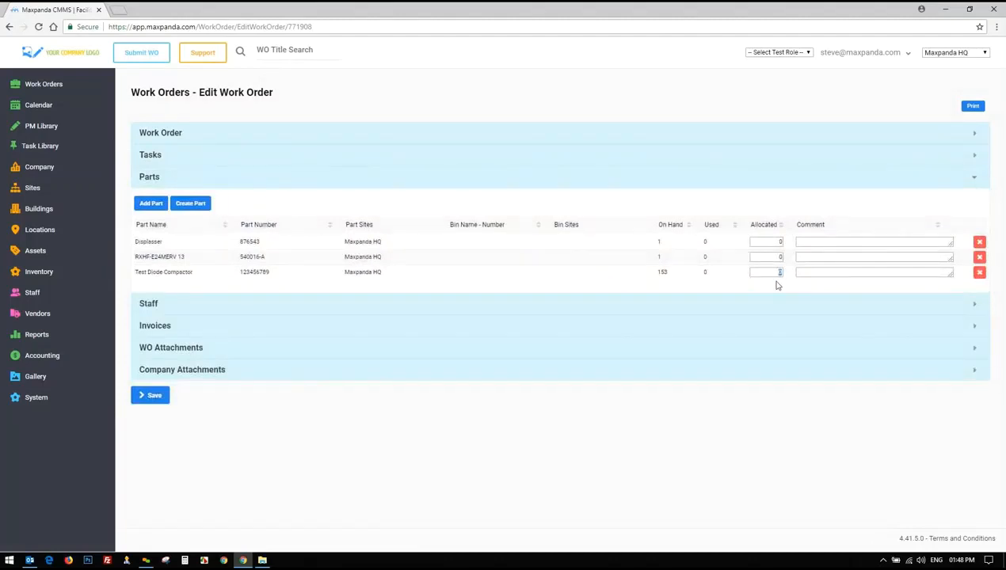
pyautogui.write('3')
pyautogui.moveTo(152, 273); pyautogui.dragTo(190, 273)
pyautogui.click(725, 284)
# - Set the Active Labor Hours to 01:30 for the first staff member, 02:15 for Maintenance and 01:20 for the third
pyautogui.click(171, 306)
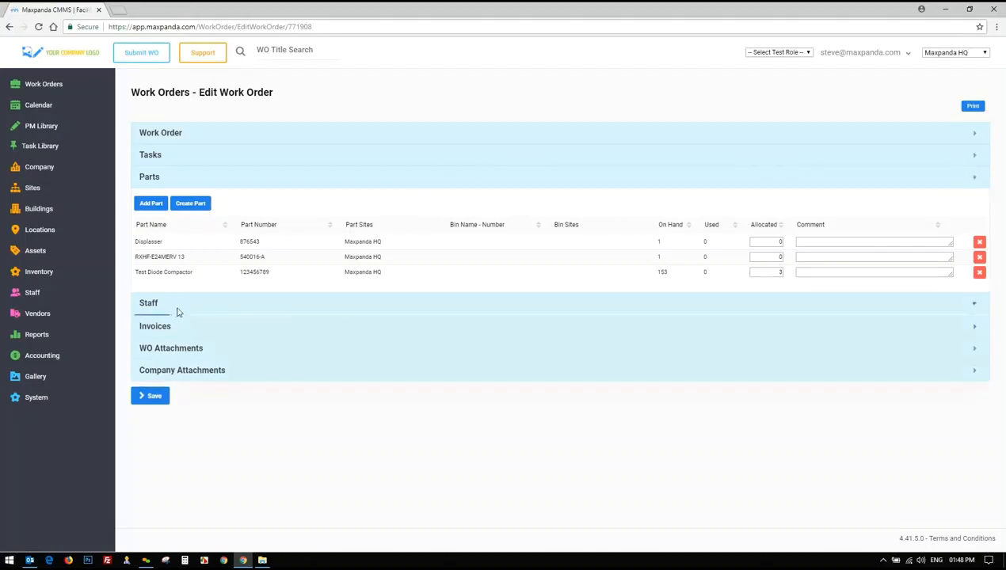
pyautogui.click(700, 264)
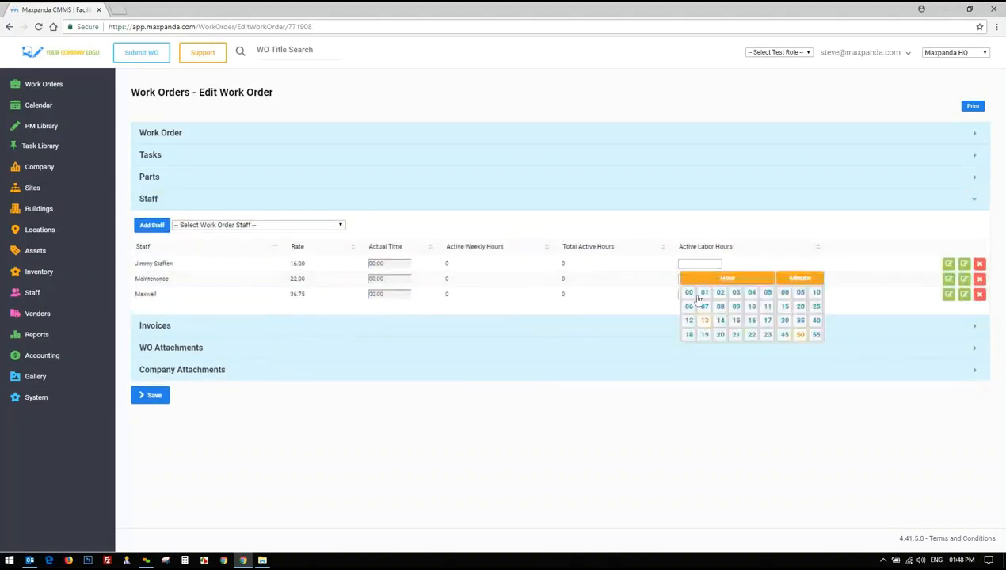
pyautogui.click(702, 297)
pyautogui.click(784, 320)
pyautogui.click(696, 279)
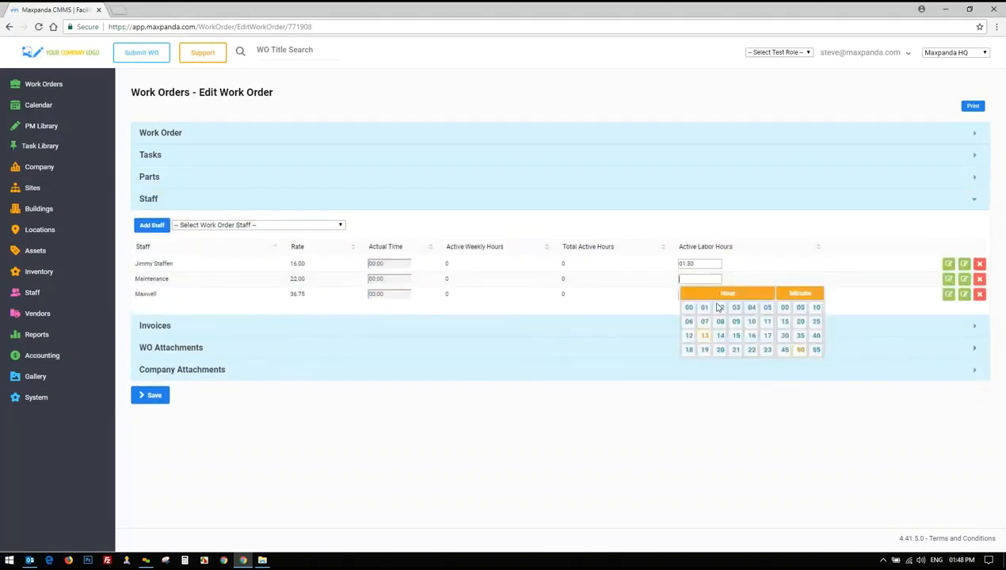
pyautogui.click(719, 307)
pyautogui.click(785, 322)
pyautogui.click(699, 294)
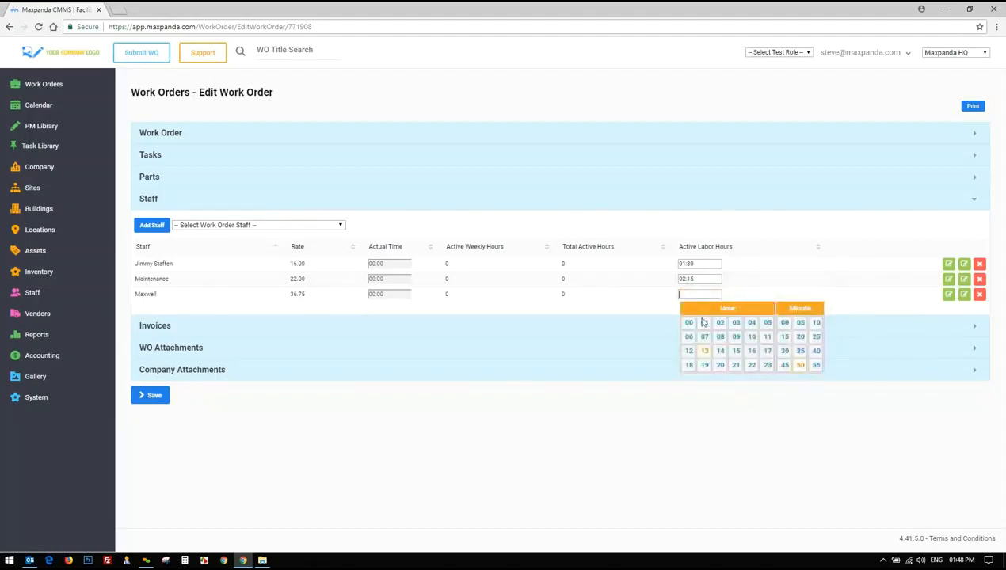
pyautogui.click(702, 322)
pyautogui.click(800, 337)
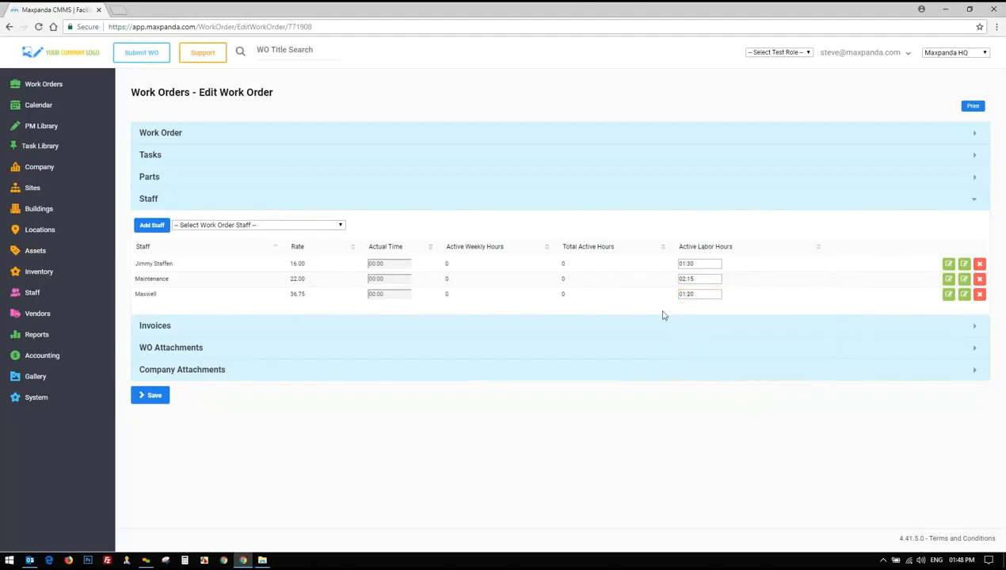
# - Review the work order's invoices, its own attachments and the company attachments, and return to the Work Order details
pyautogui.click(168, 326)
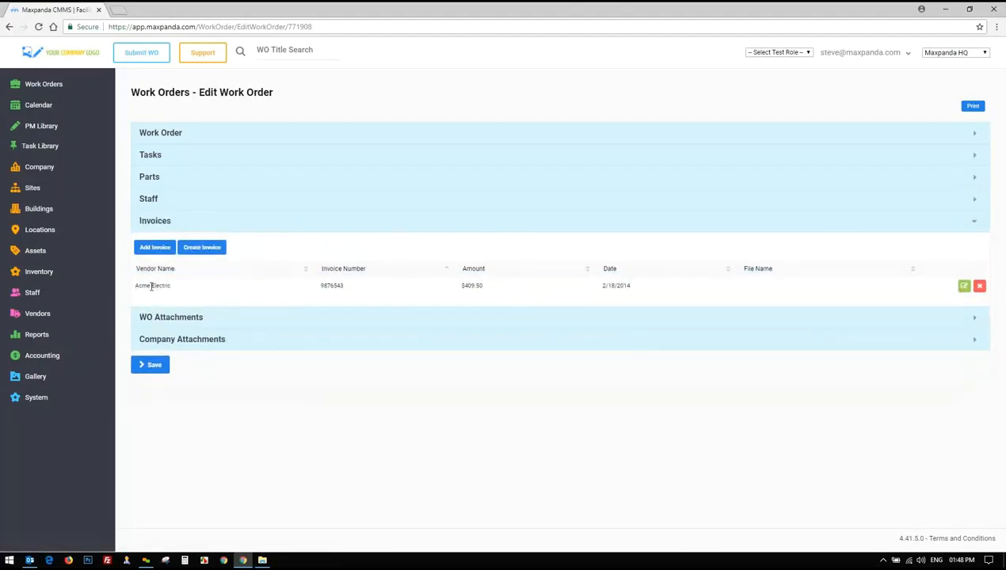
pyautogui.click(180, 320)
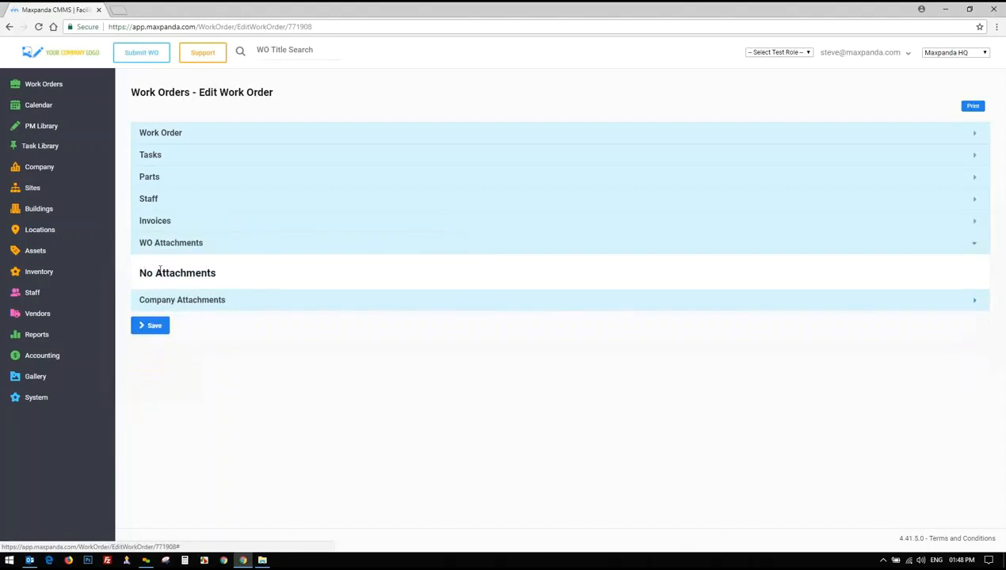
pyautogui.click(220, 298)
pyautogui.click(293, 133)
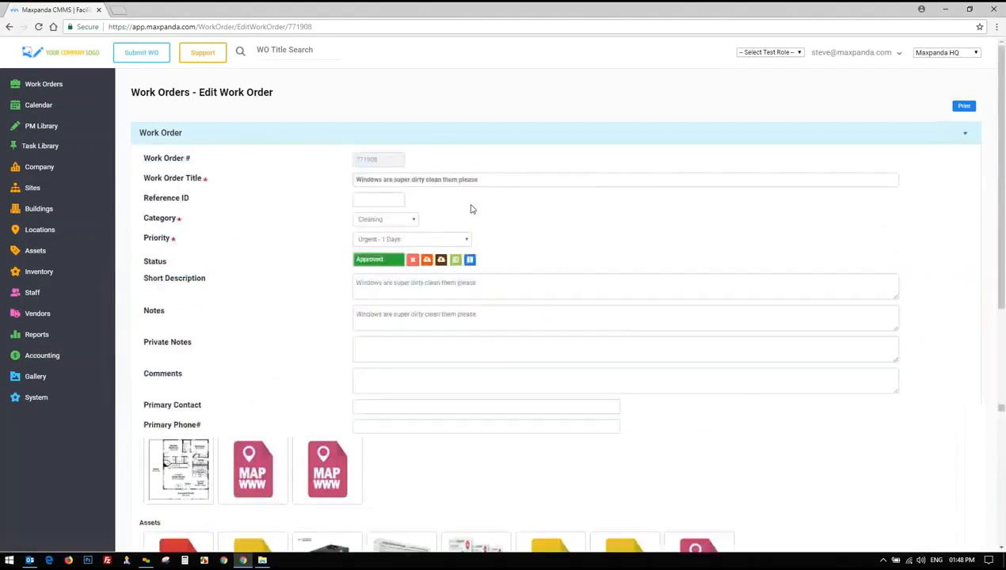
pyautogui.scroll(-2, 541, 226)
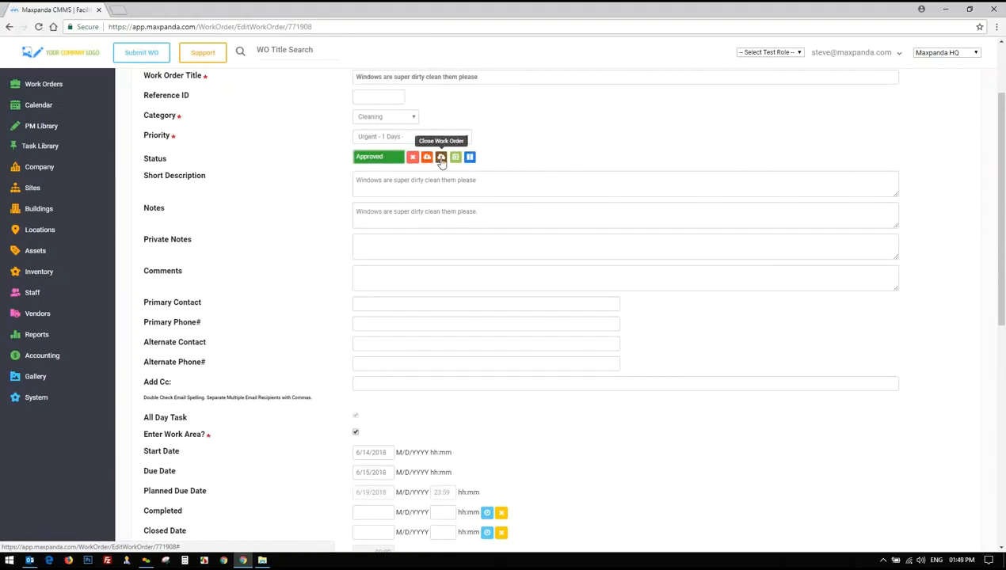
# - Check the Close Work Order prompt without confirming it, and examine the work order's status history
pyautogui.click(441, 156)
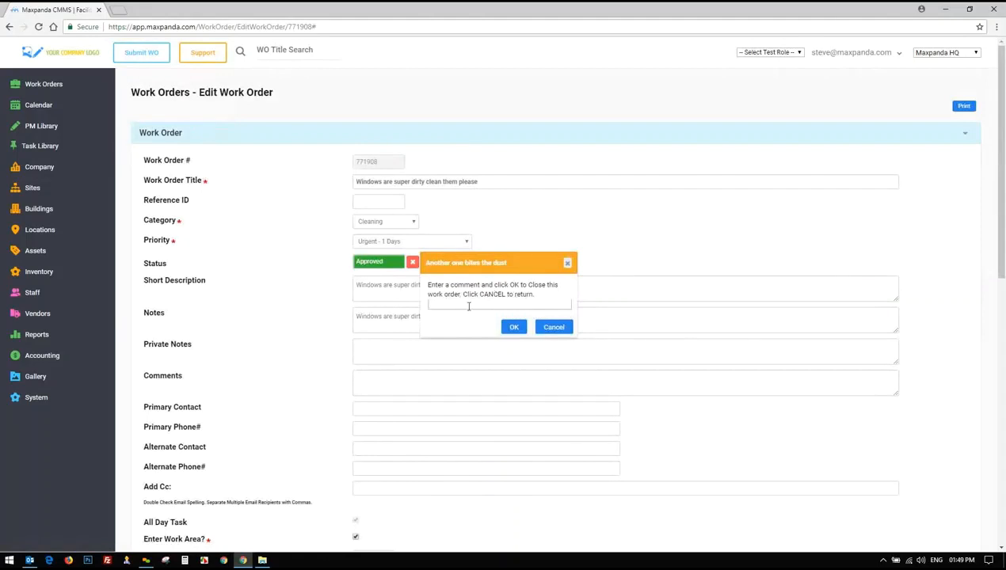
pyautogui.click(554, 327)
pyautogui.scroll(-6, 562, 237)
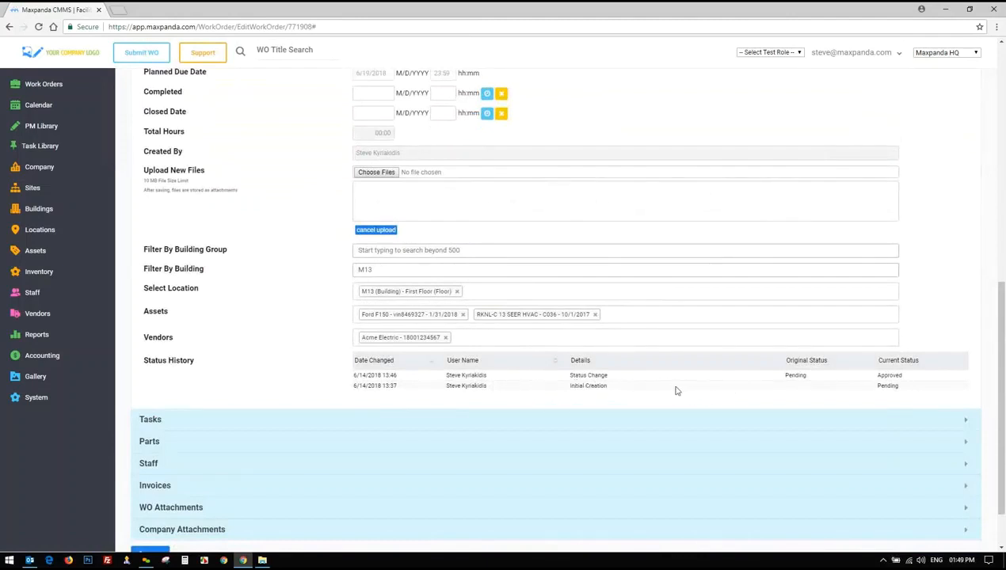
pyautogui.scroll(7, 568, 316)
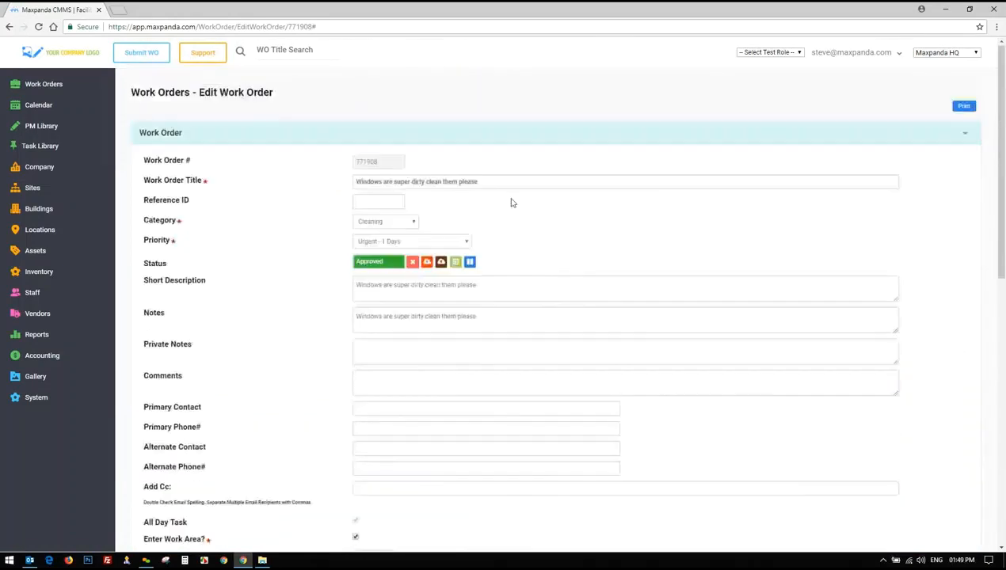
# - Close the dirty windows work order, confirm the closure and return to the list of all work orders
pyautogui.click(440, 262)
pyautogui.click(514, 327)
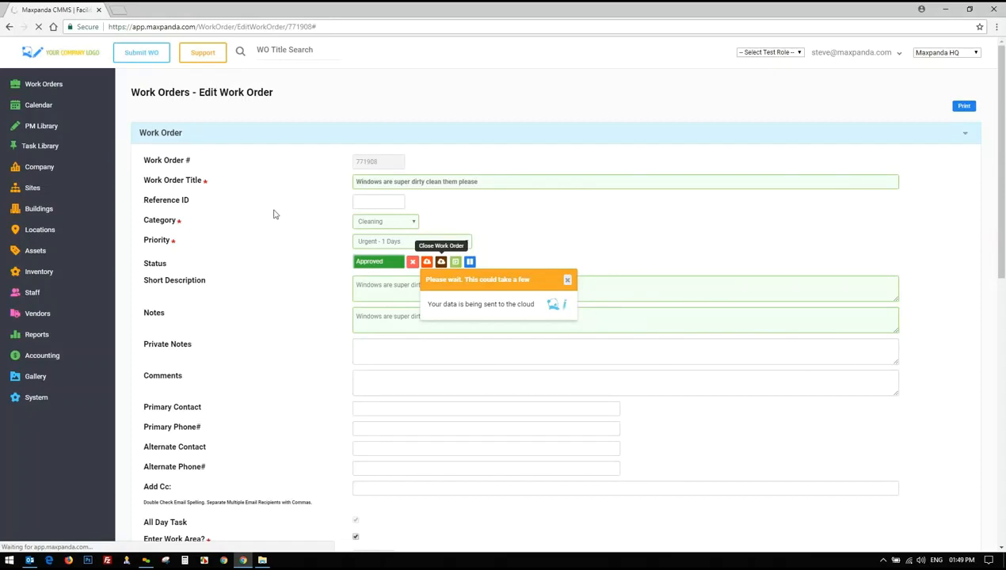
pyautogui.click(27, 87)
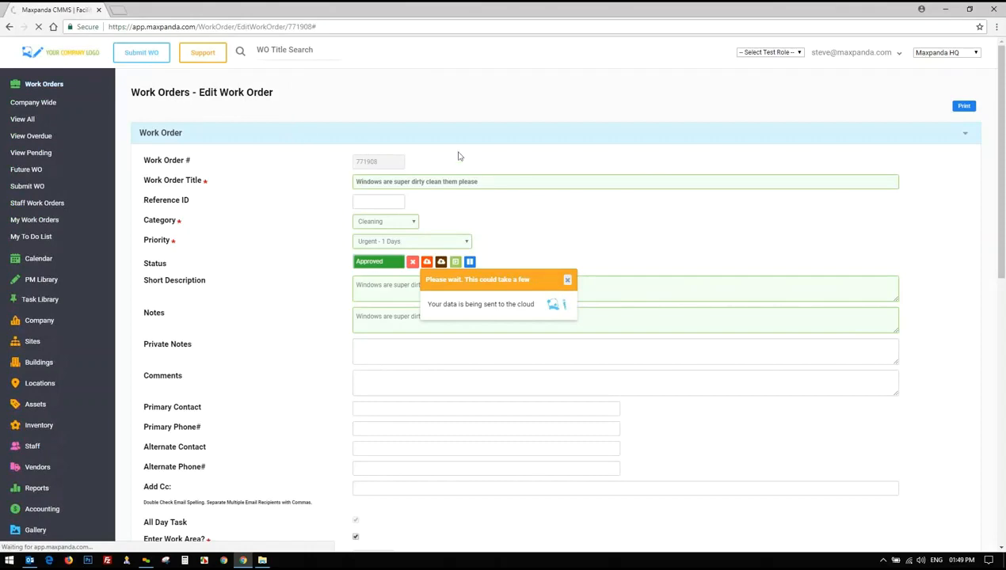
pyautogui.scroll(-3, 456, 203)
pyautogui.scroll(-3, 380, 222)
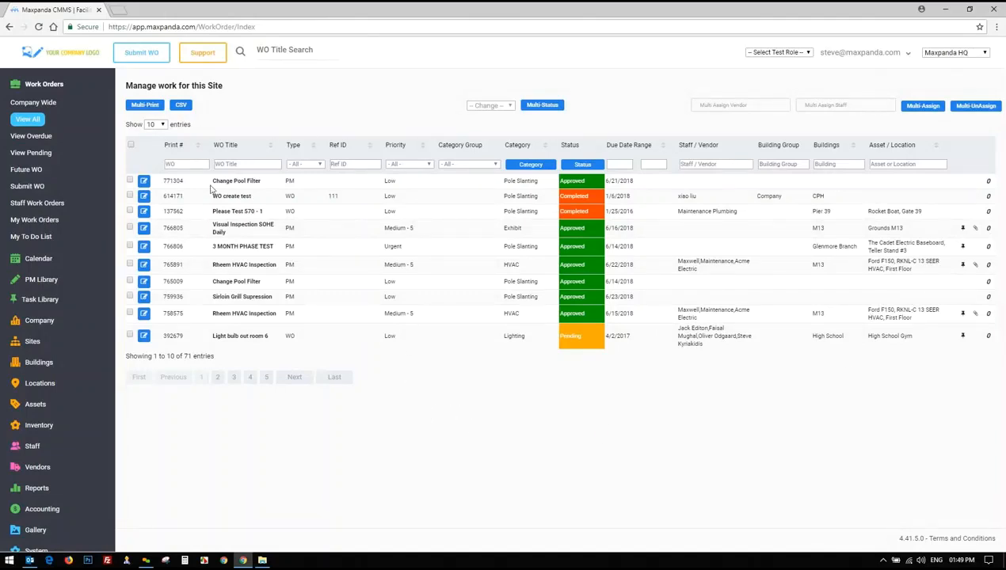
# - Look over the remaining work orders in the site list and their total entry count
pyautogui.moveTo(211, 188); pyautogui.dragTo(611, 343)
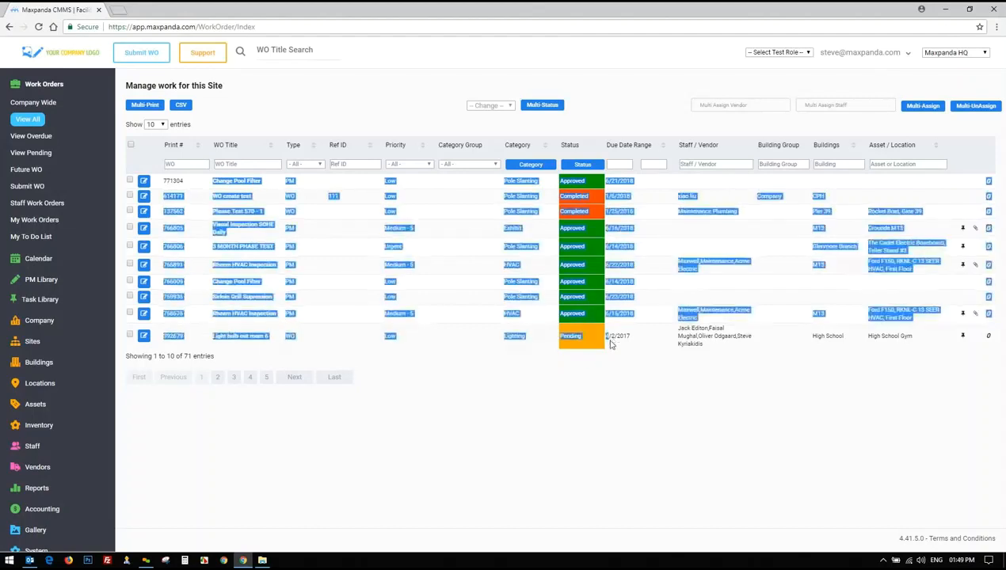
pyautogui.click(476, 371)
pyautogui.moveTo(174, 355); pyautogui.dragTo(220, 356)
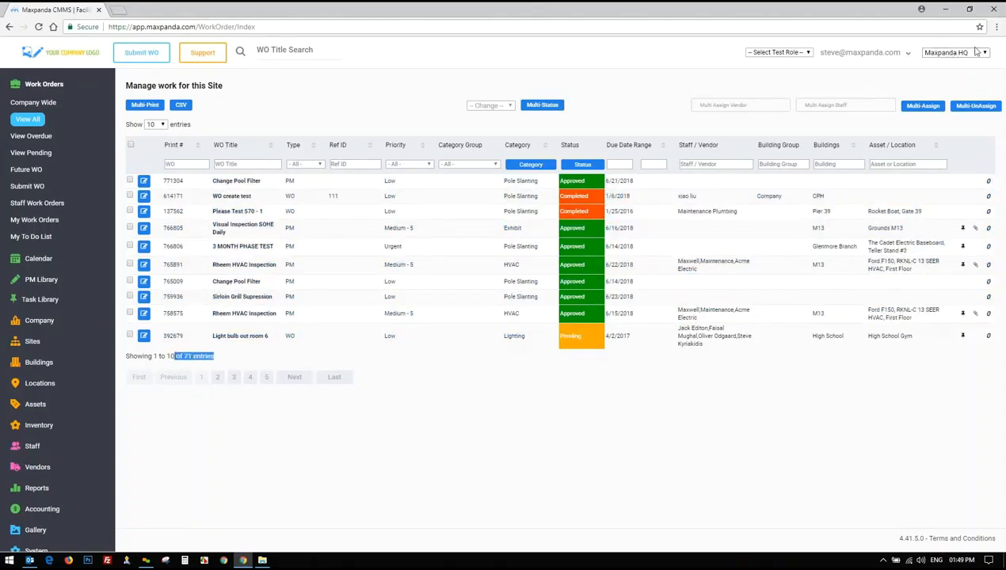
pyautogui.click(621, 104)
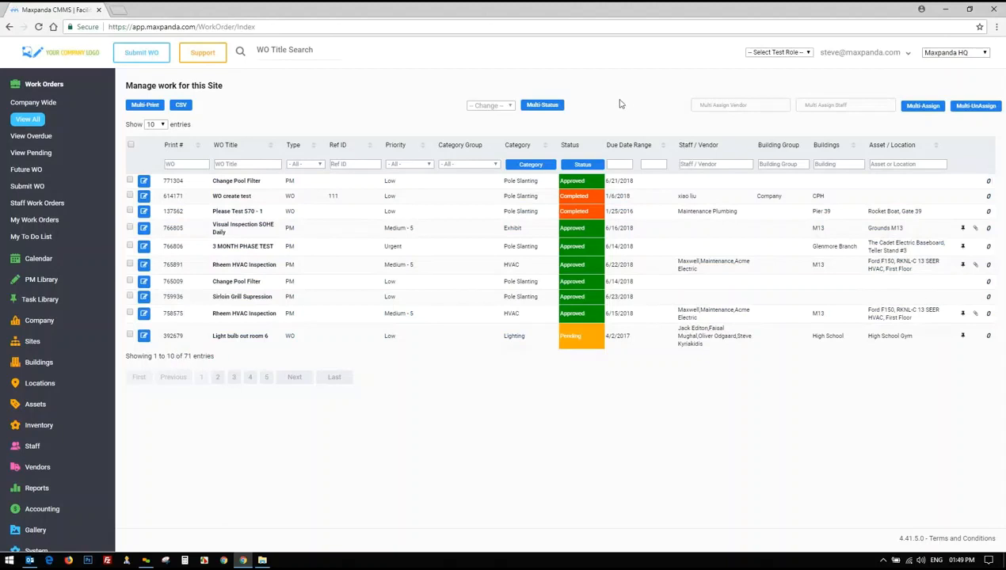
# - Include Closed work orders in the default status view and show 25 entries per page
pyautogui.click(591, 168)
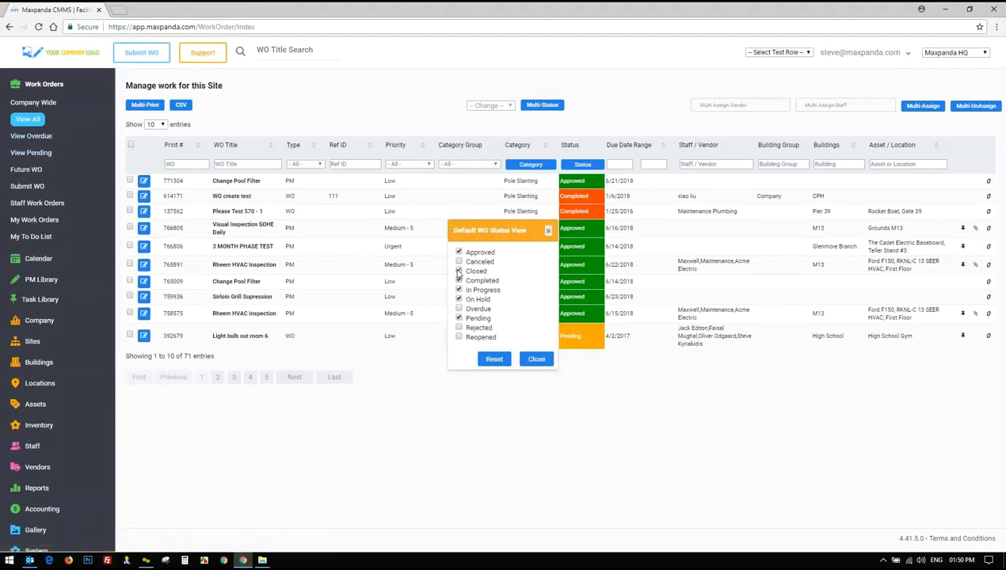
pyautogui.click(531, 360)
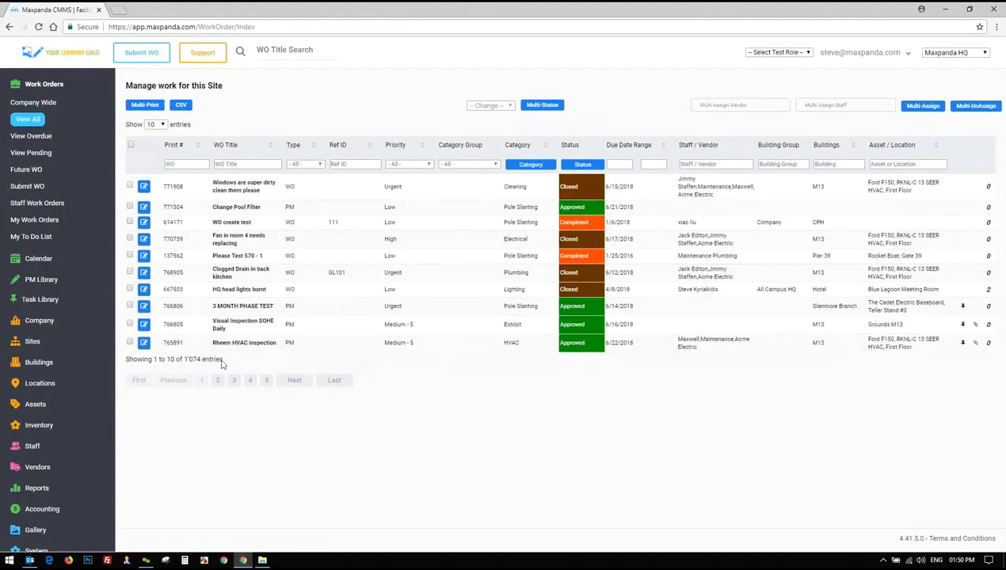
pyautogui.moveTo(223, 363); pyautogui.dragTo(186, 360)
pyautogui.click(154, 125)
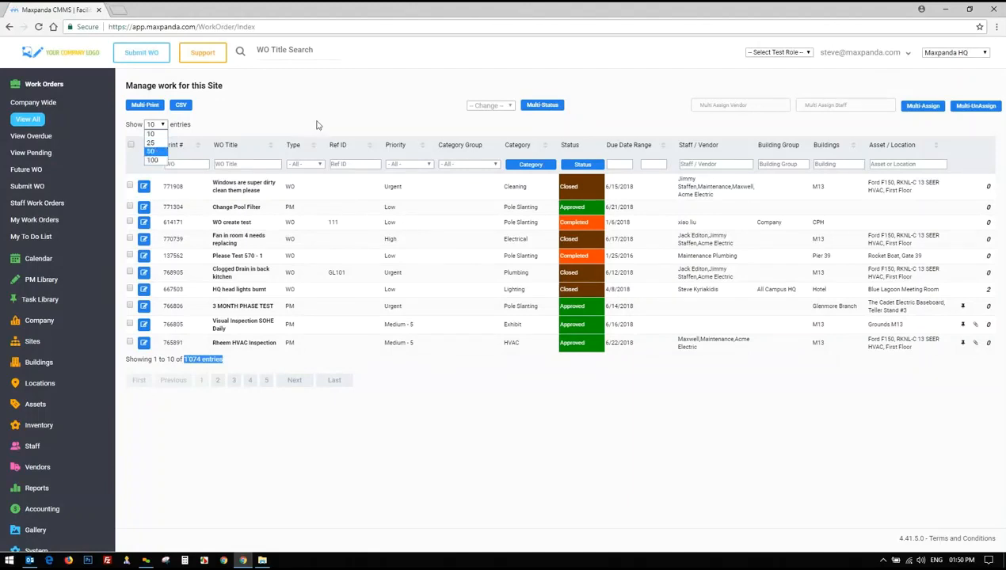
pyautogui.click(151, 142)
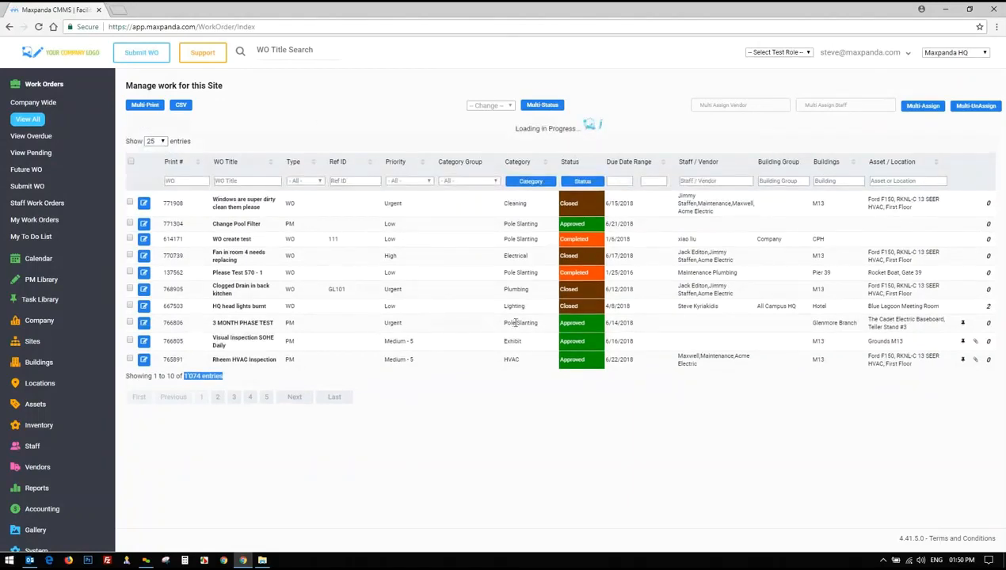
# - Examine the dirty windows work order's row through its status in the list, and review the default status view options without changing them
pyautogui.scroll(-1, 515, 290)
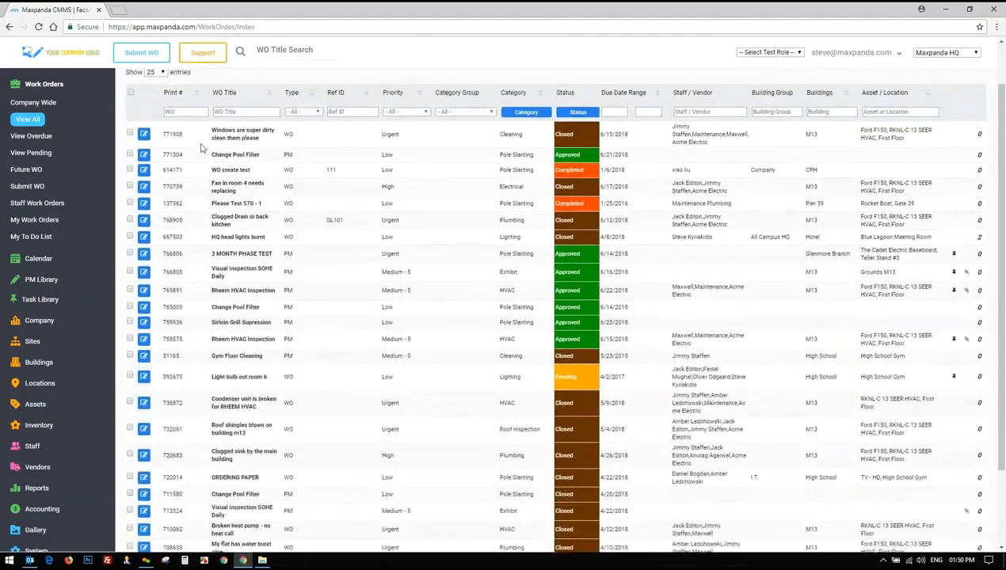
pyautogui.moveTo(285, 139); pyautogui.dragTo(588, 142)
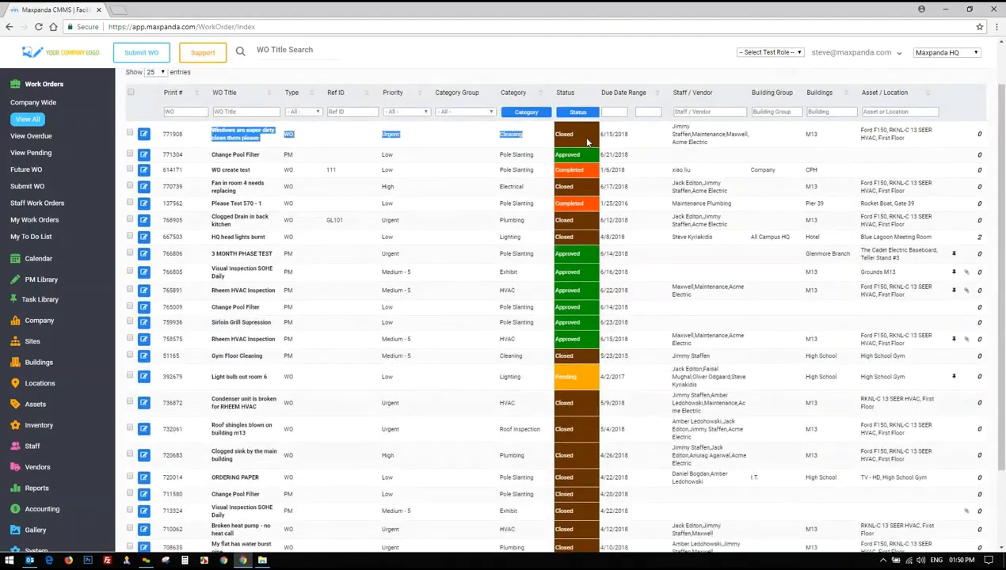
pyautogui.scroll(1, 587, 142)
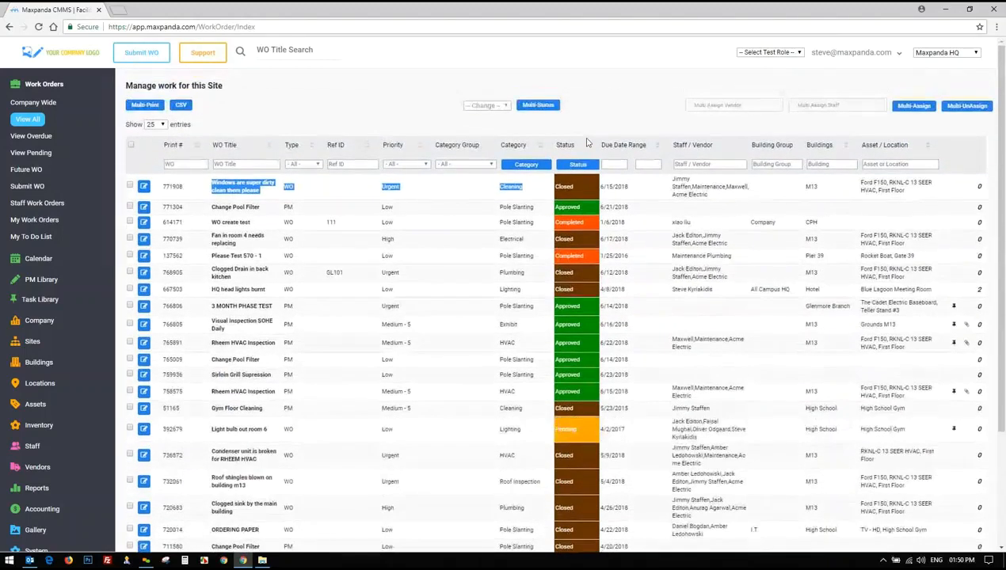
pyautogui.click(362, 113)
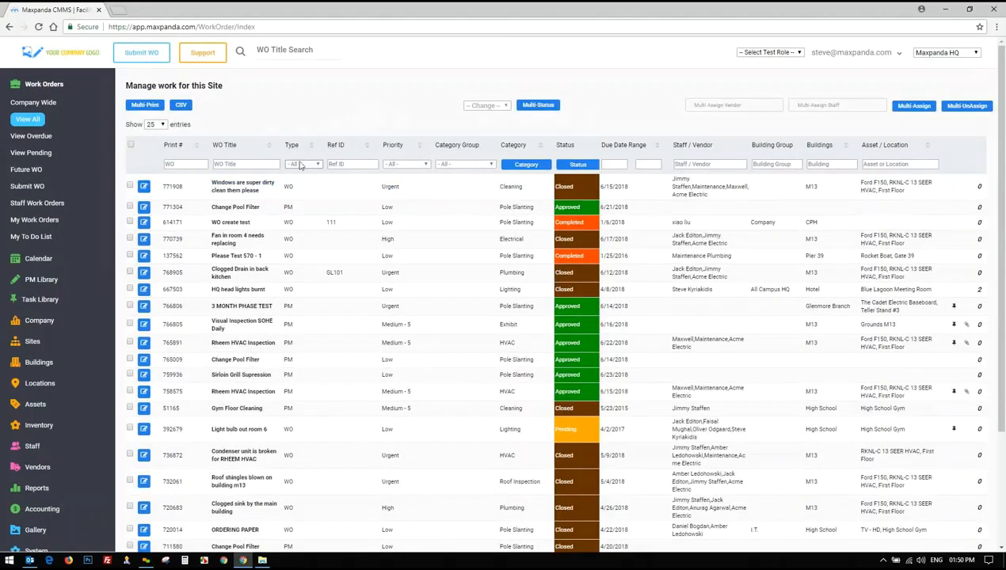
pyautogui.click(578, 164)
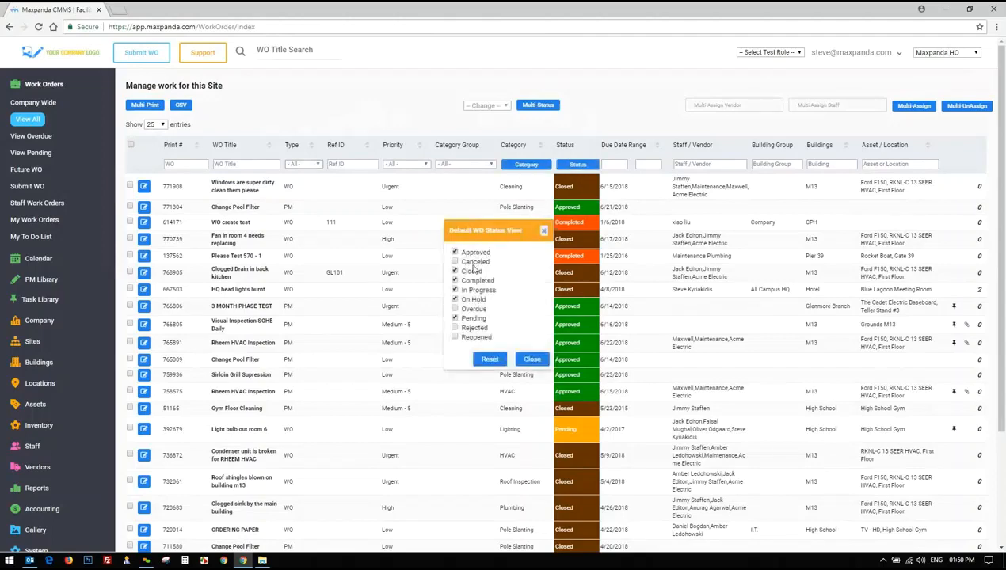
pyautogui.click(532, 359)
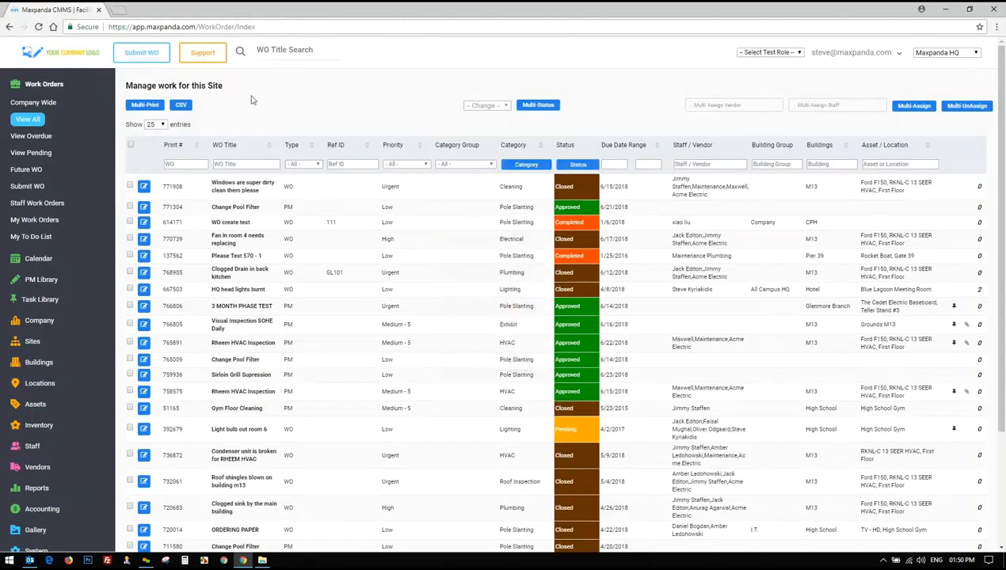